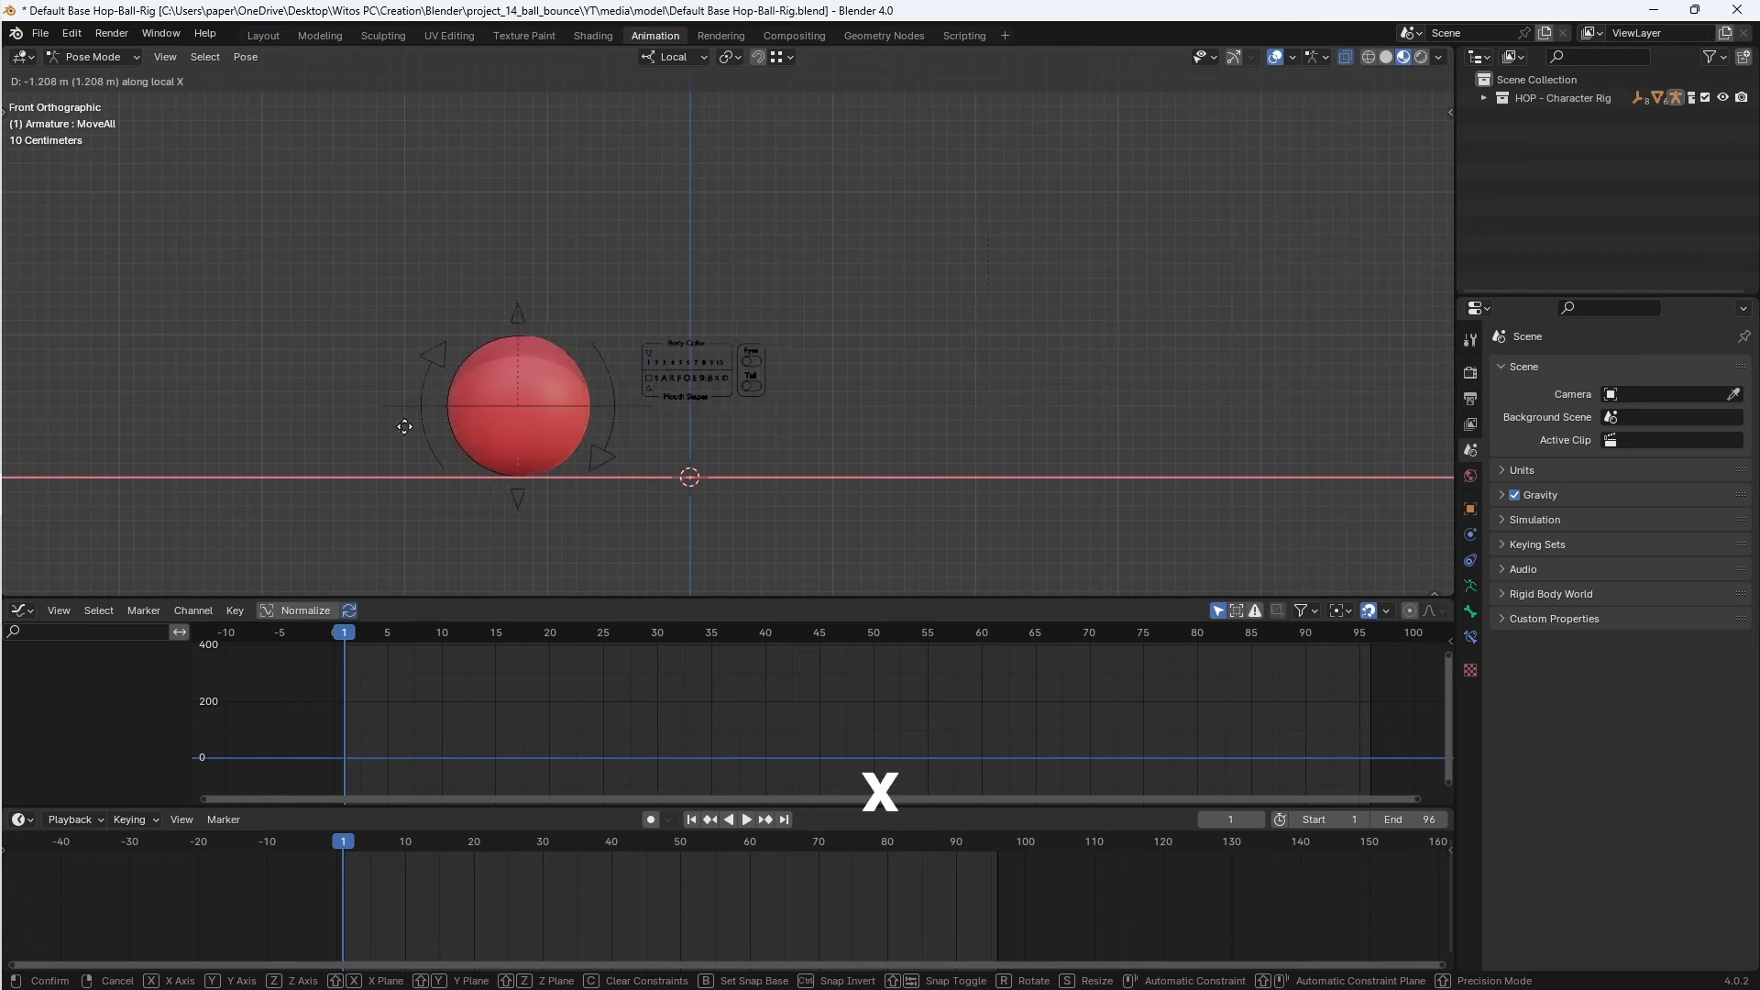
- Move the ball's MoveAll control to about 2.04 m along X and insert a Location & Rotation keyframe at frame 1
left_click(878, 437)
key("i")
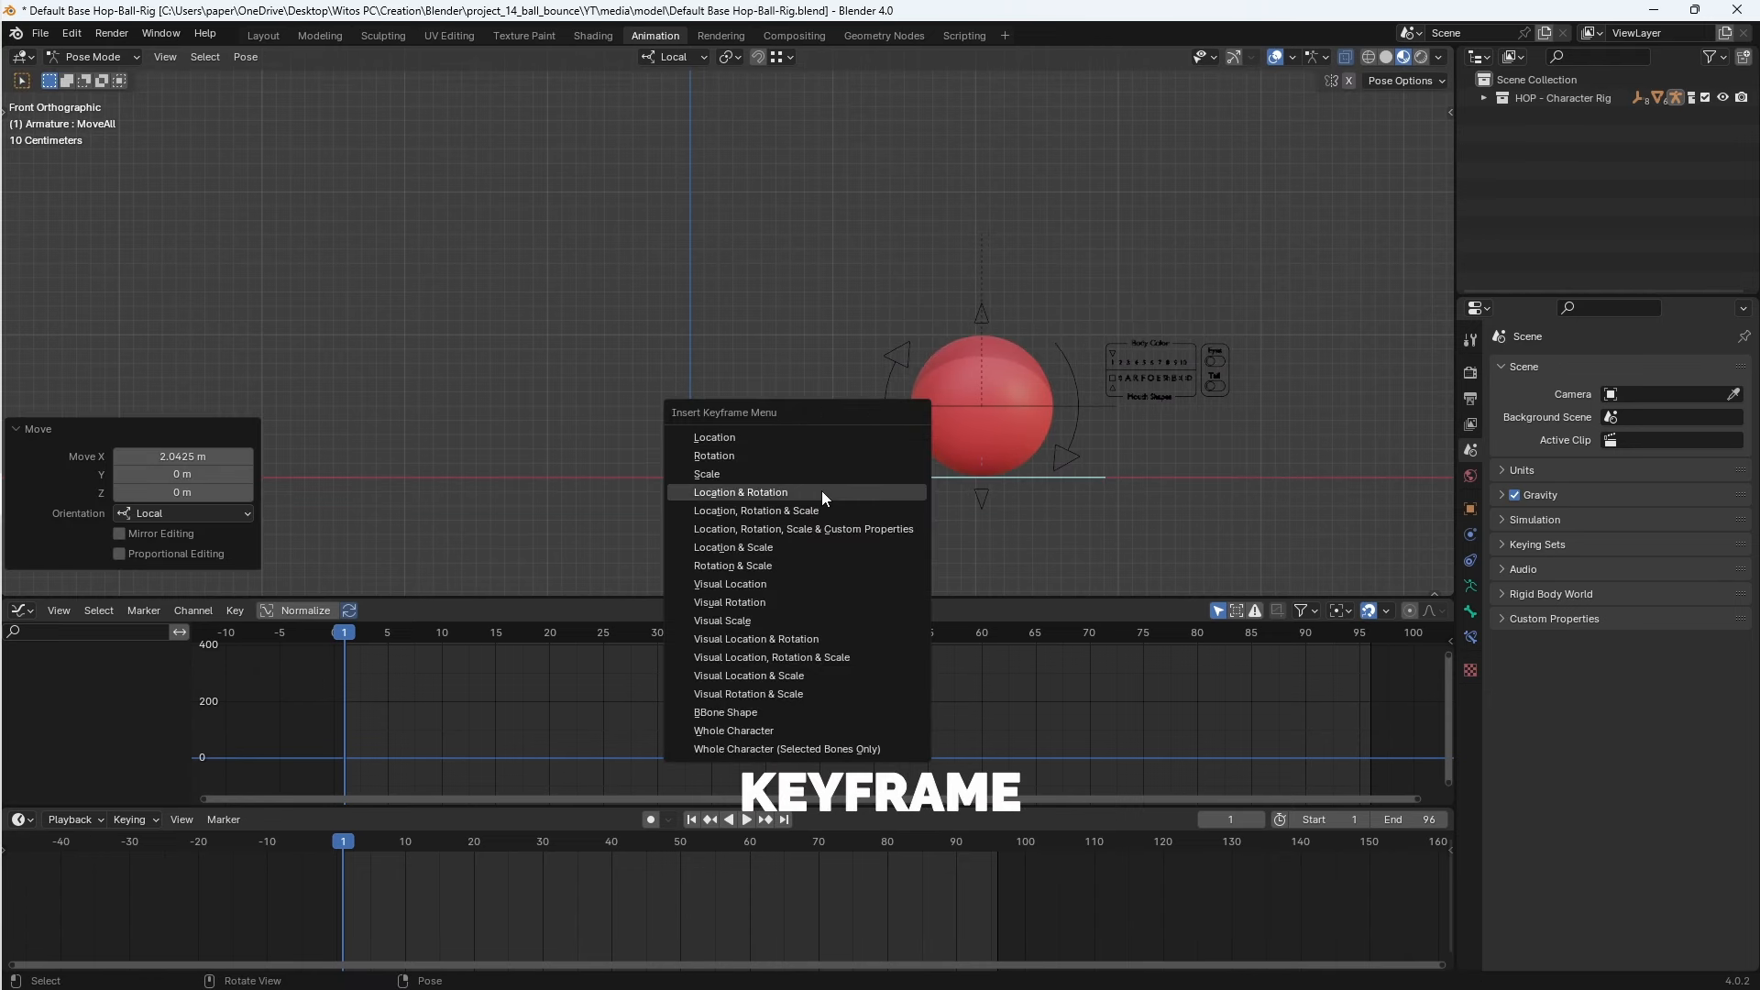
left_click(780, 485)
key("i")
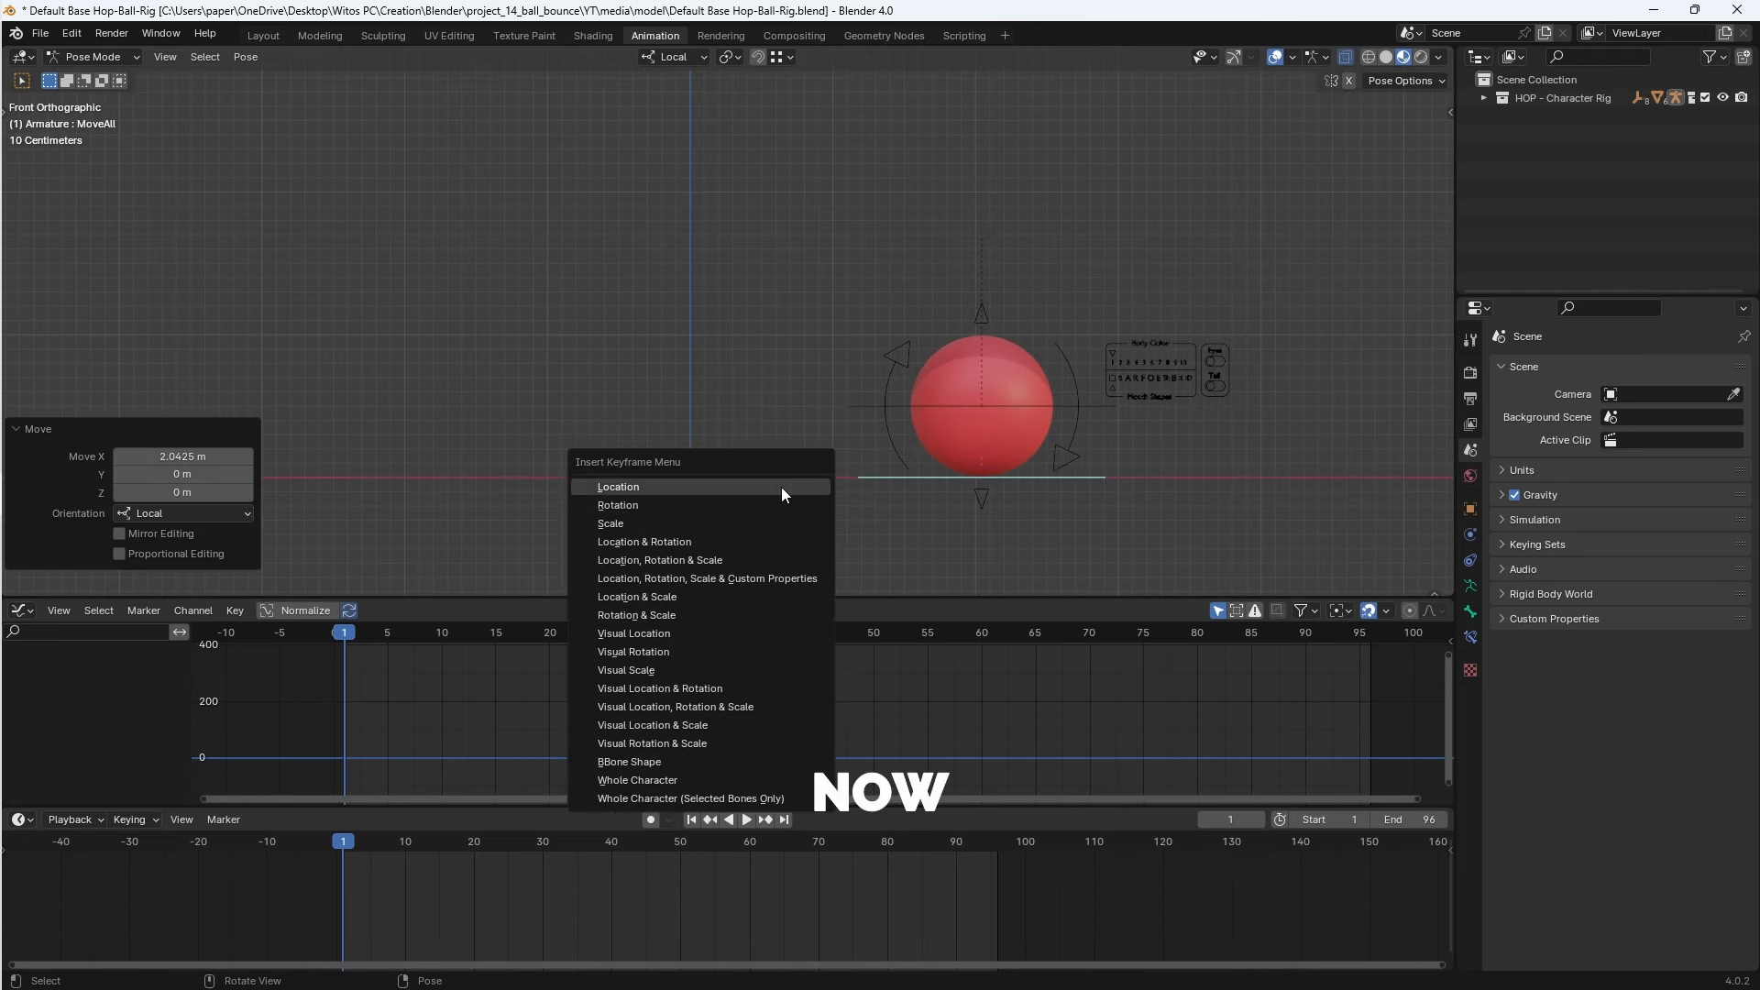
left_click(756, 535)
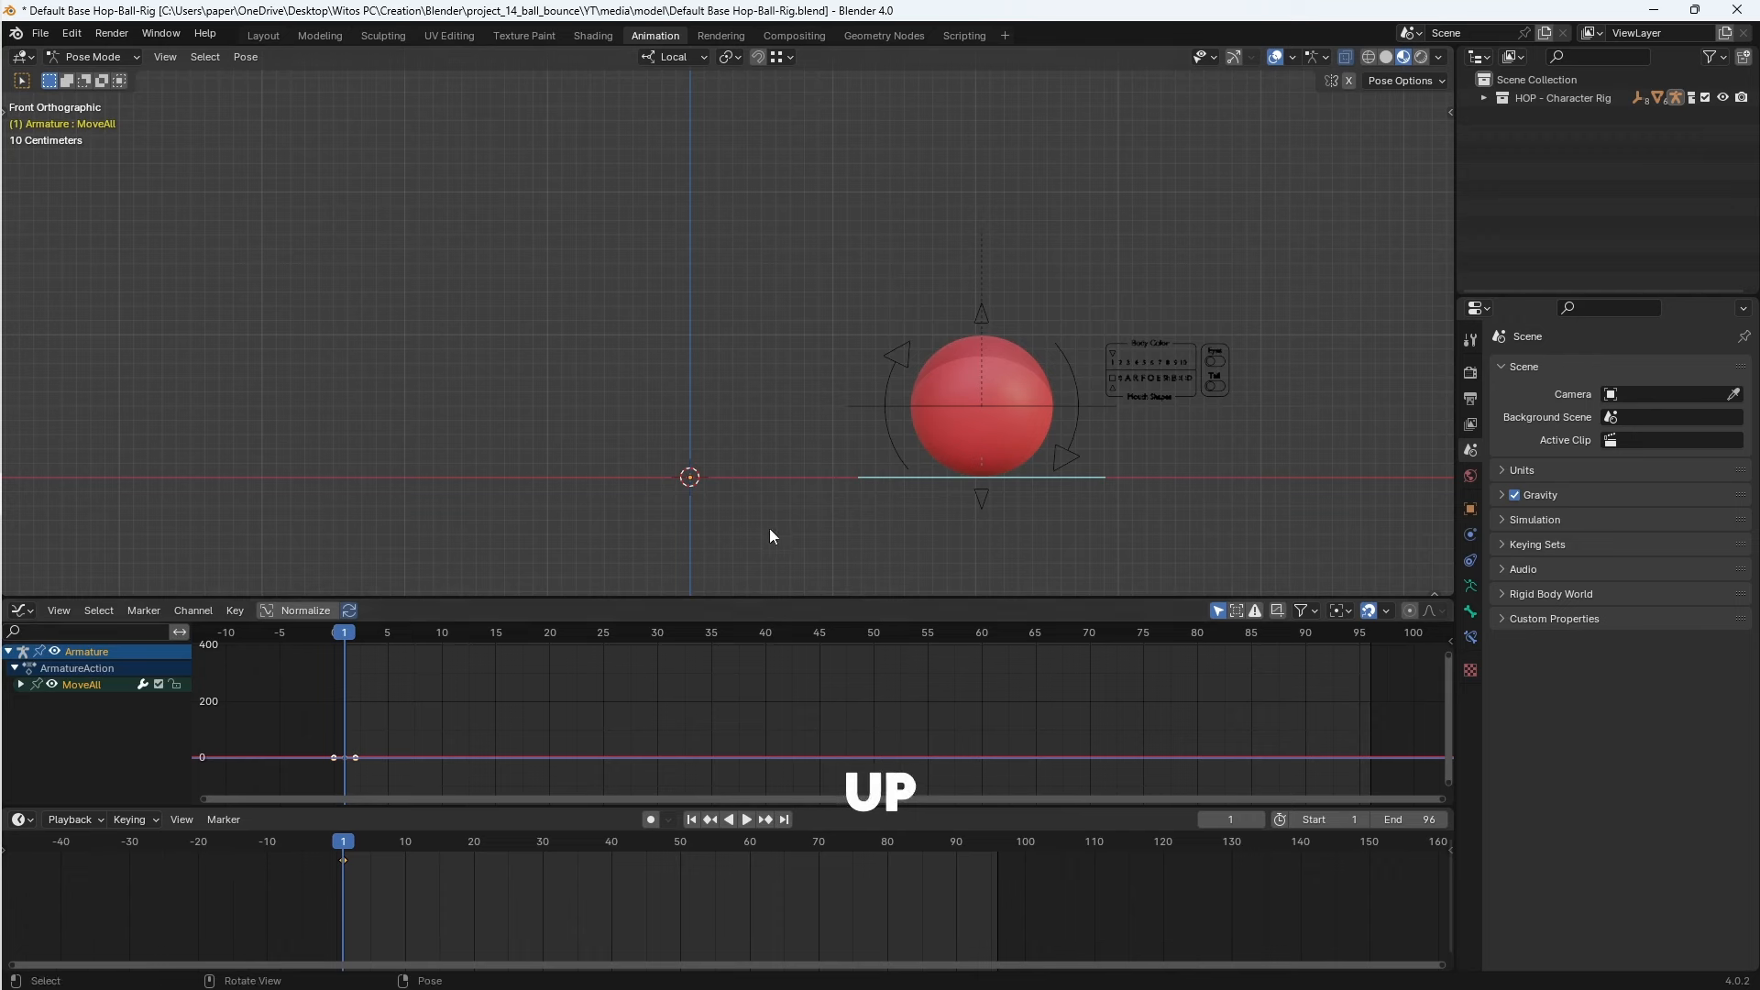
- Return the MoveAll control to the world origin and insert a keyframe there at frame 1
key("shift+s")
left_click(619, 395)
key("i")
left_click(619, 394)
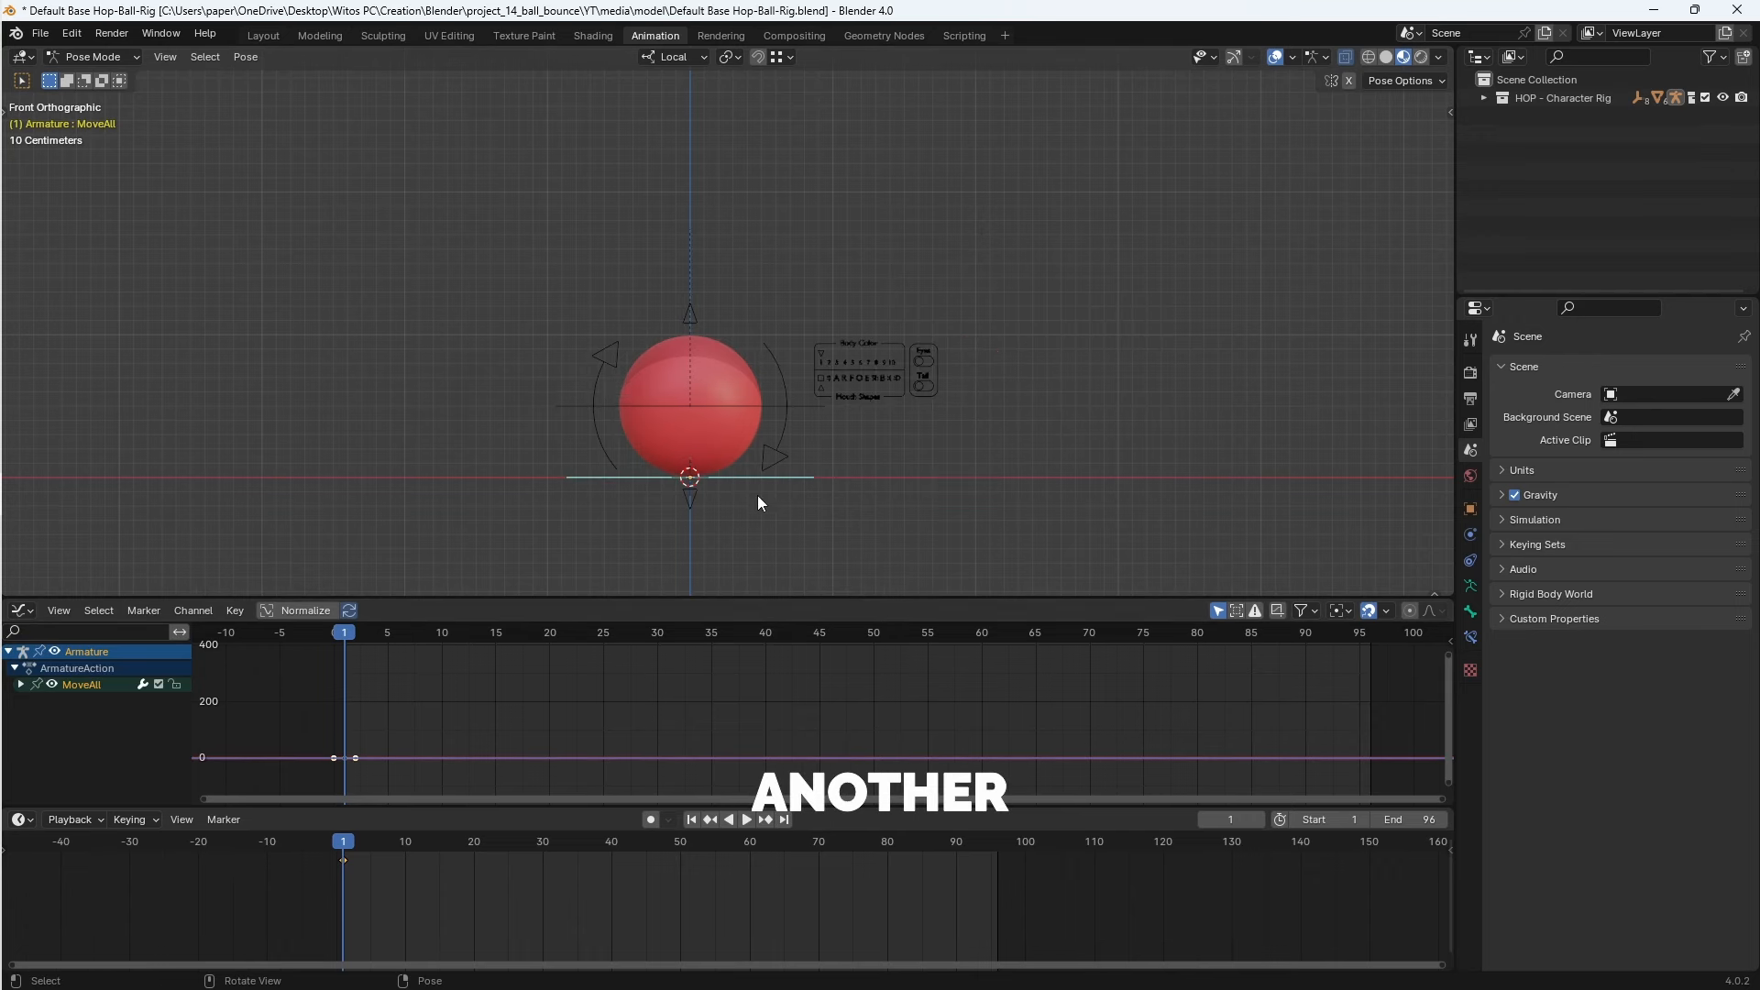
- Key the MoveAll control farther along X at frame 50, set its keyframe handles to Vector and play the motion
scroll(758, 498, "down", 5)
middle_click_drag(849, 444, 692, 516, "shift")
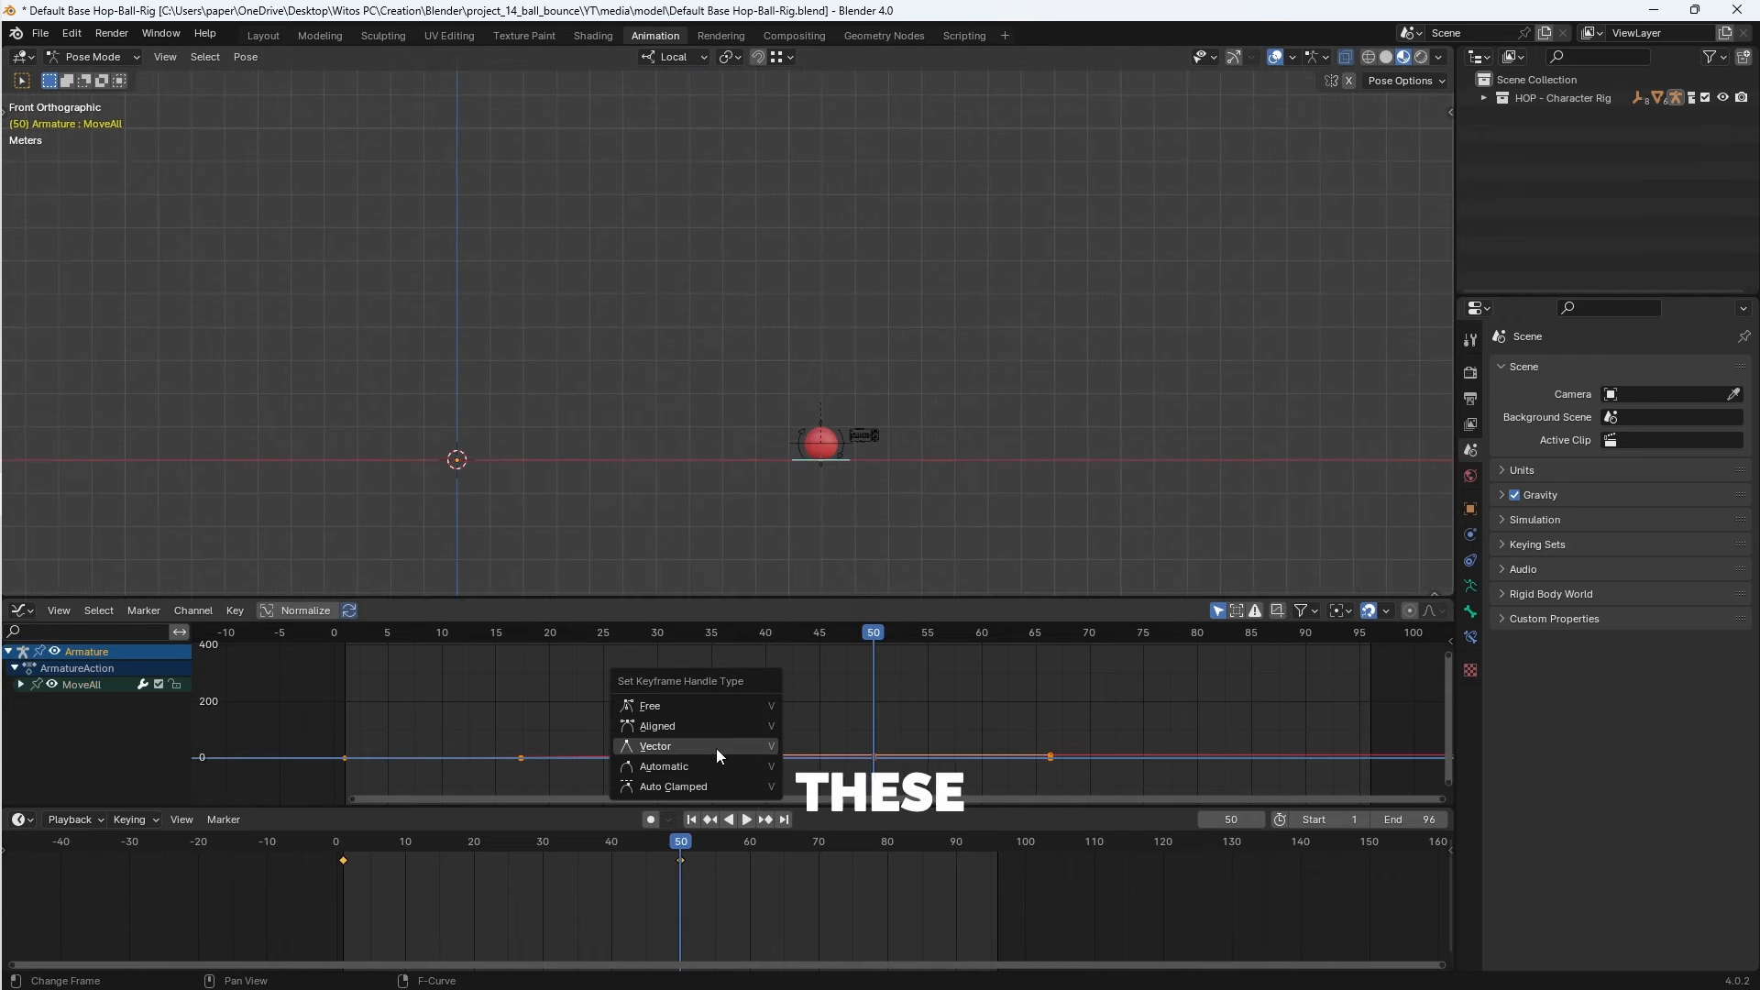
left_click(717, 748)
left_click_drag(524, 638, 328, 637)
key("space")
key("space")
- Set the handles of MoveAll's frame 50 keyframes to Auto Clamped and play the animation to check the slowdown
key("Home")
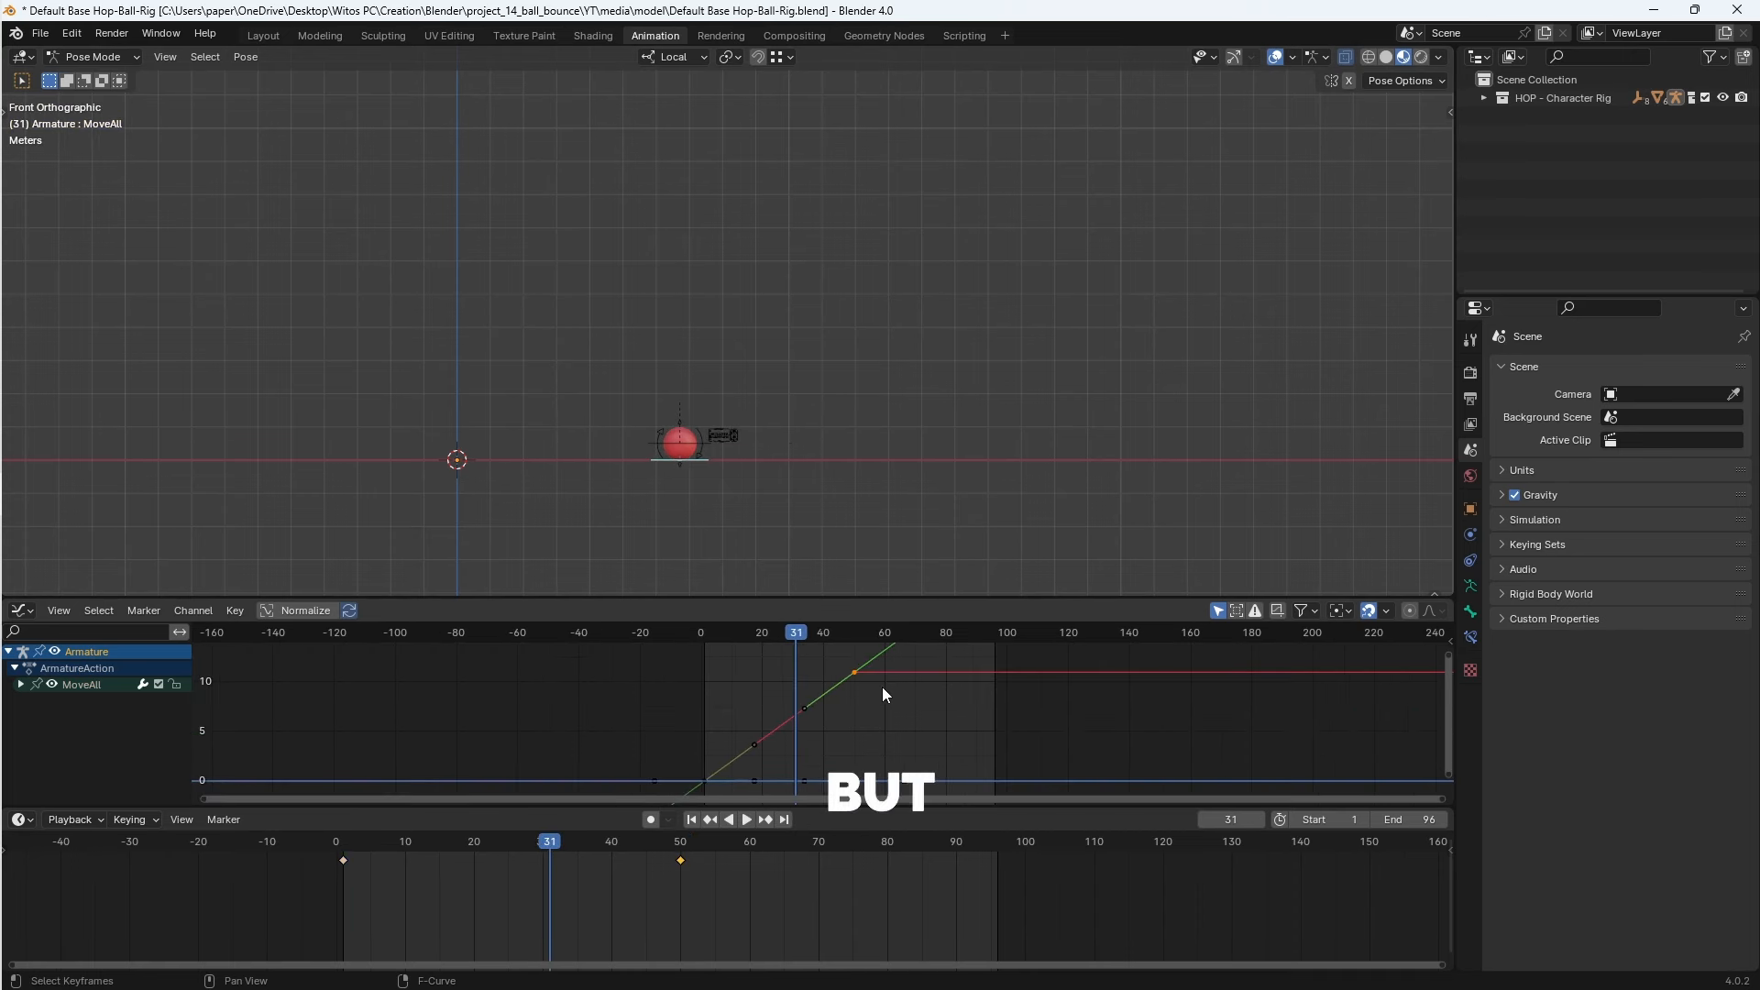
key("v")
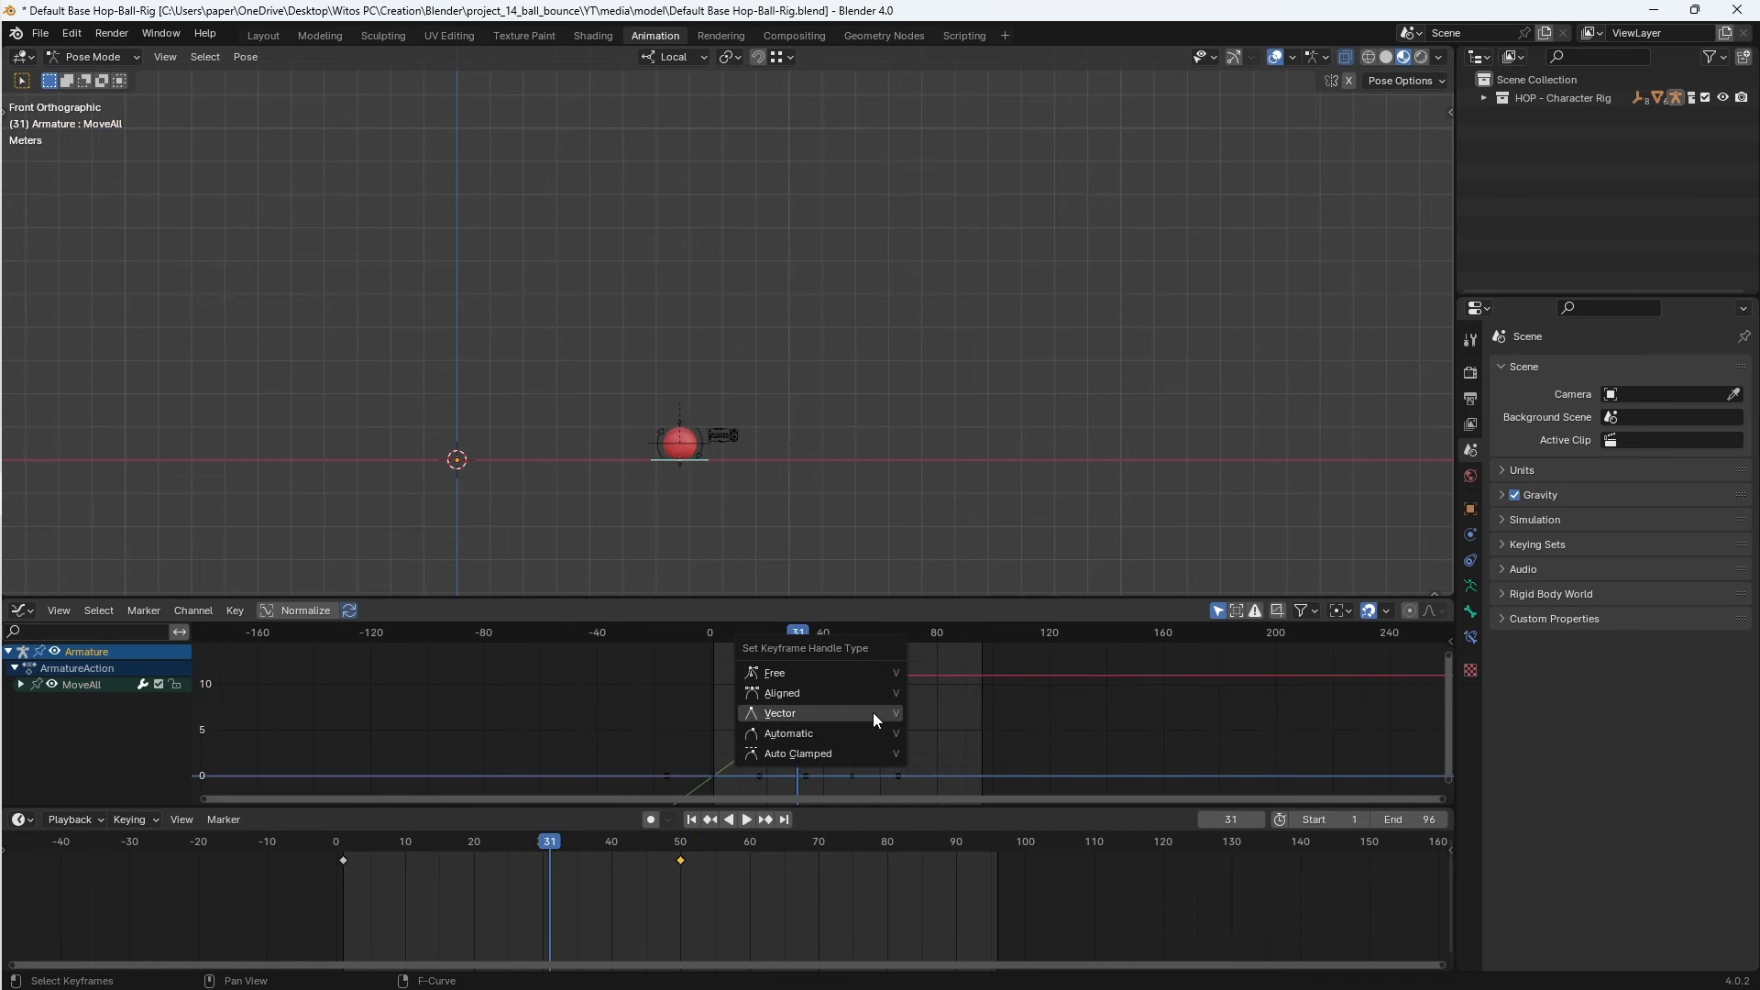
left_click(842, 751)
scroll(873, 721, "down", 5)
middle_click_drag(866, 718, 849, 724)
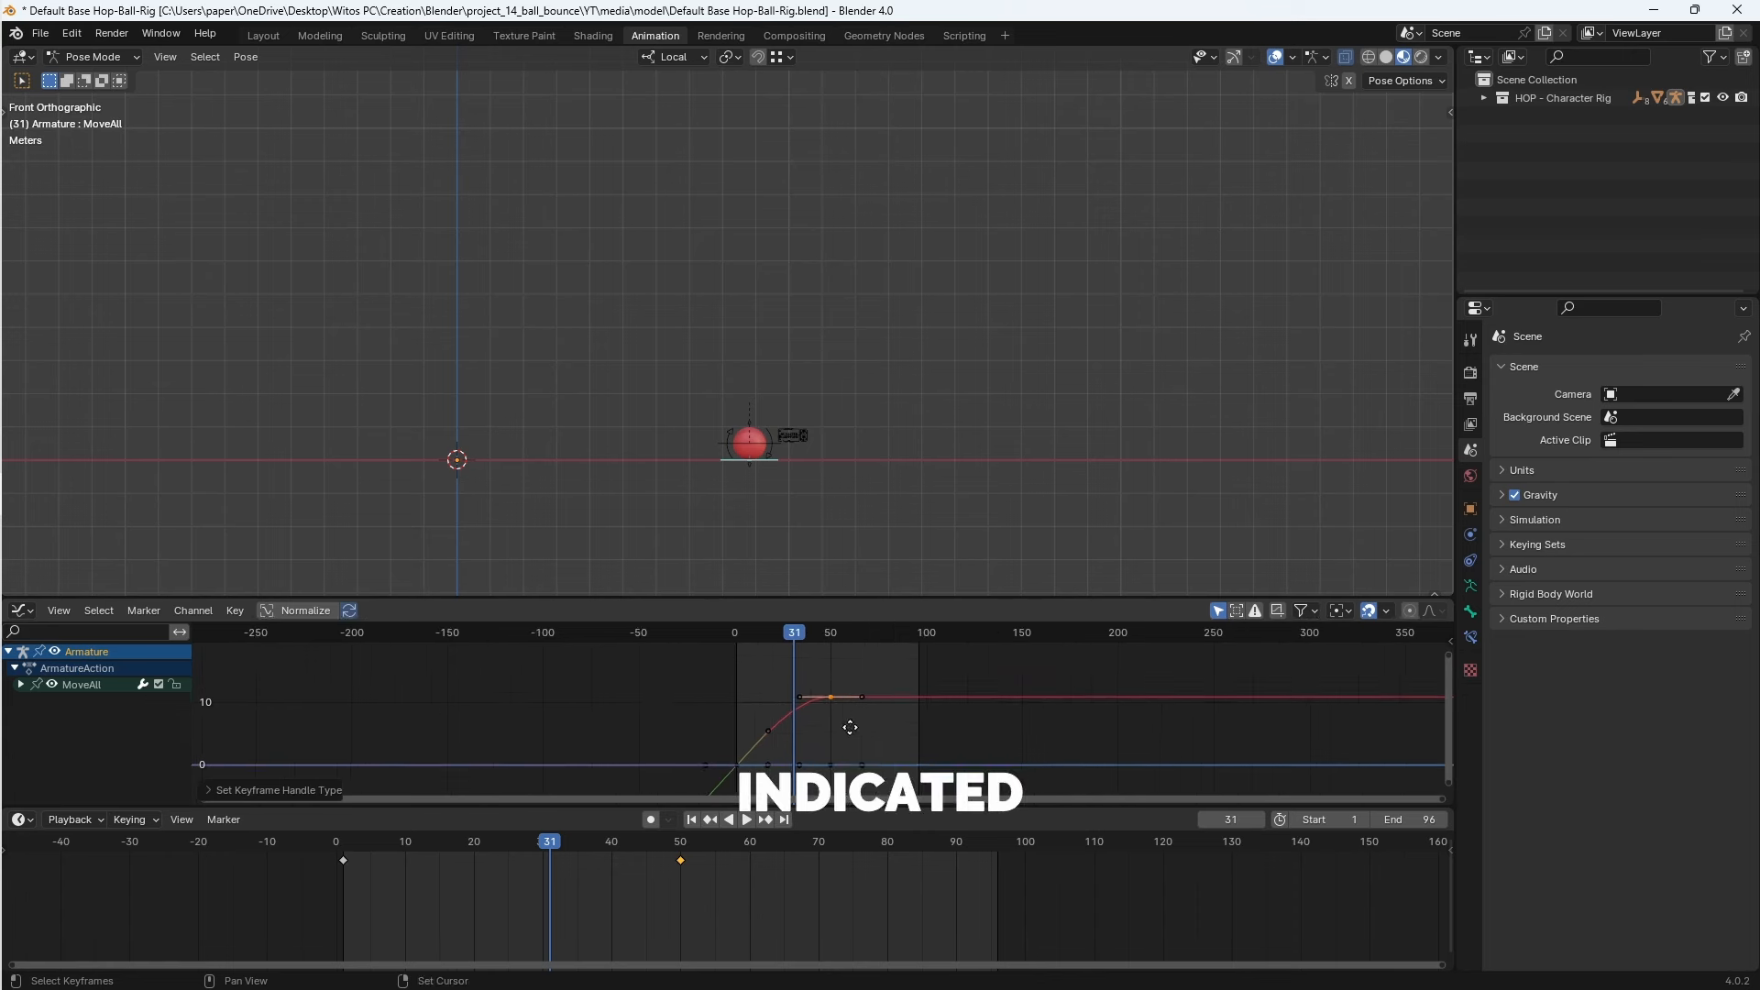
left_click_drag(783, 634, 730, 633)
key("space")
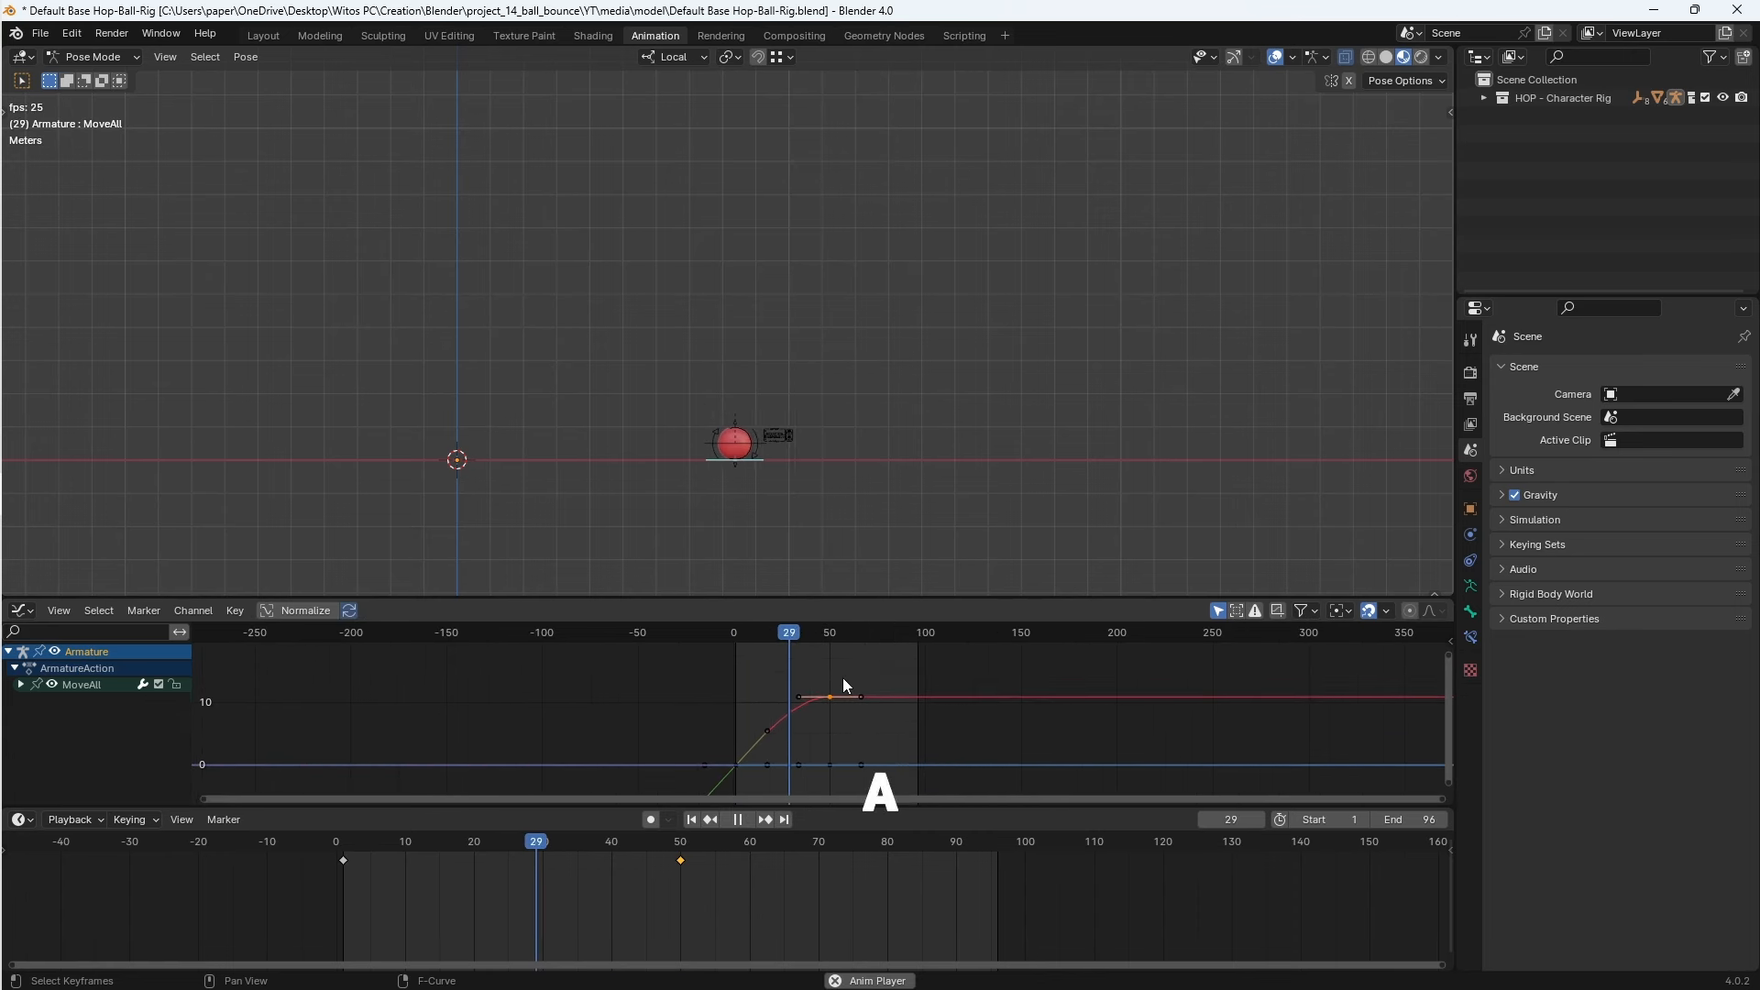
key("space")
- Lengthen the handles of the frame 50 keyframes by scaling them about 1.9 times, and save the file
key("s")
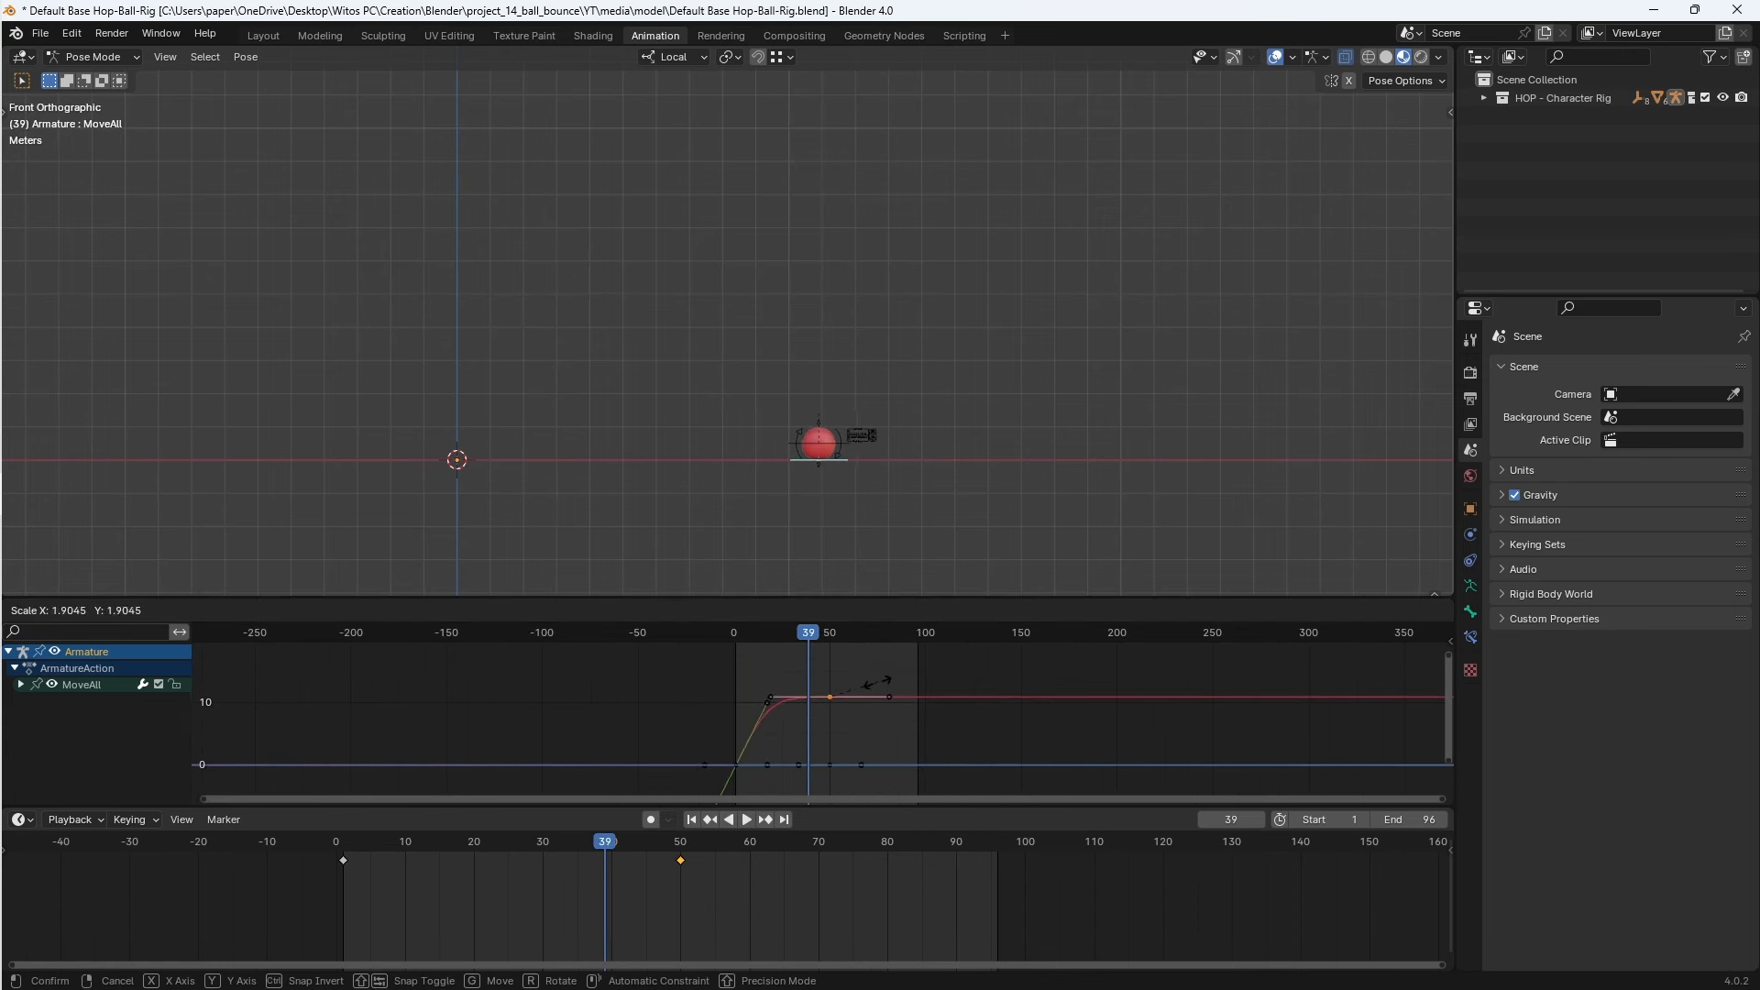
left_click(877, 686)
left_click_drag(756, 631, 741, 629)
key("space")
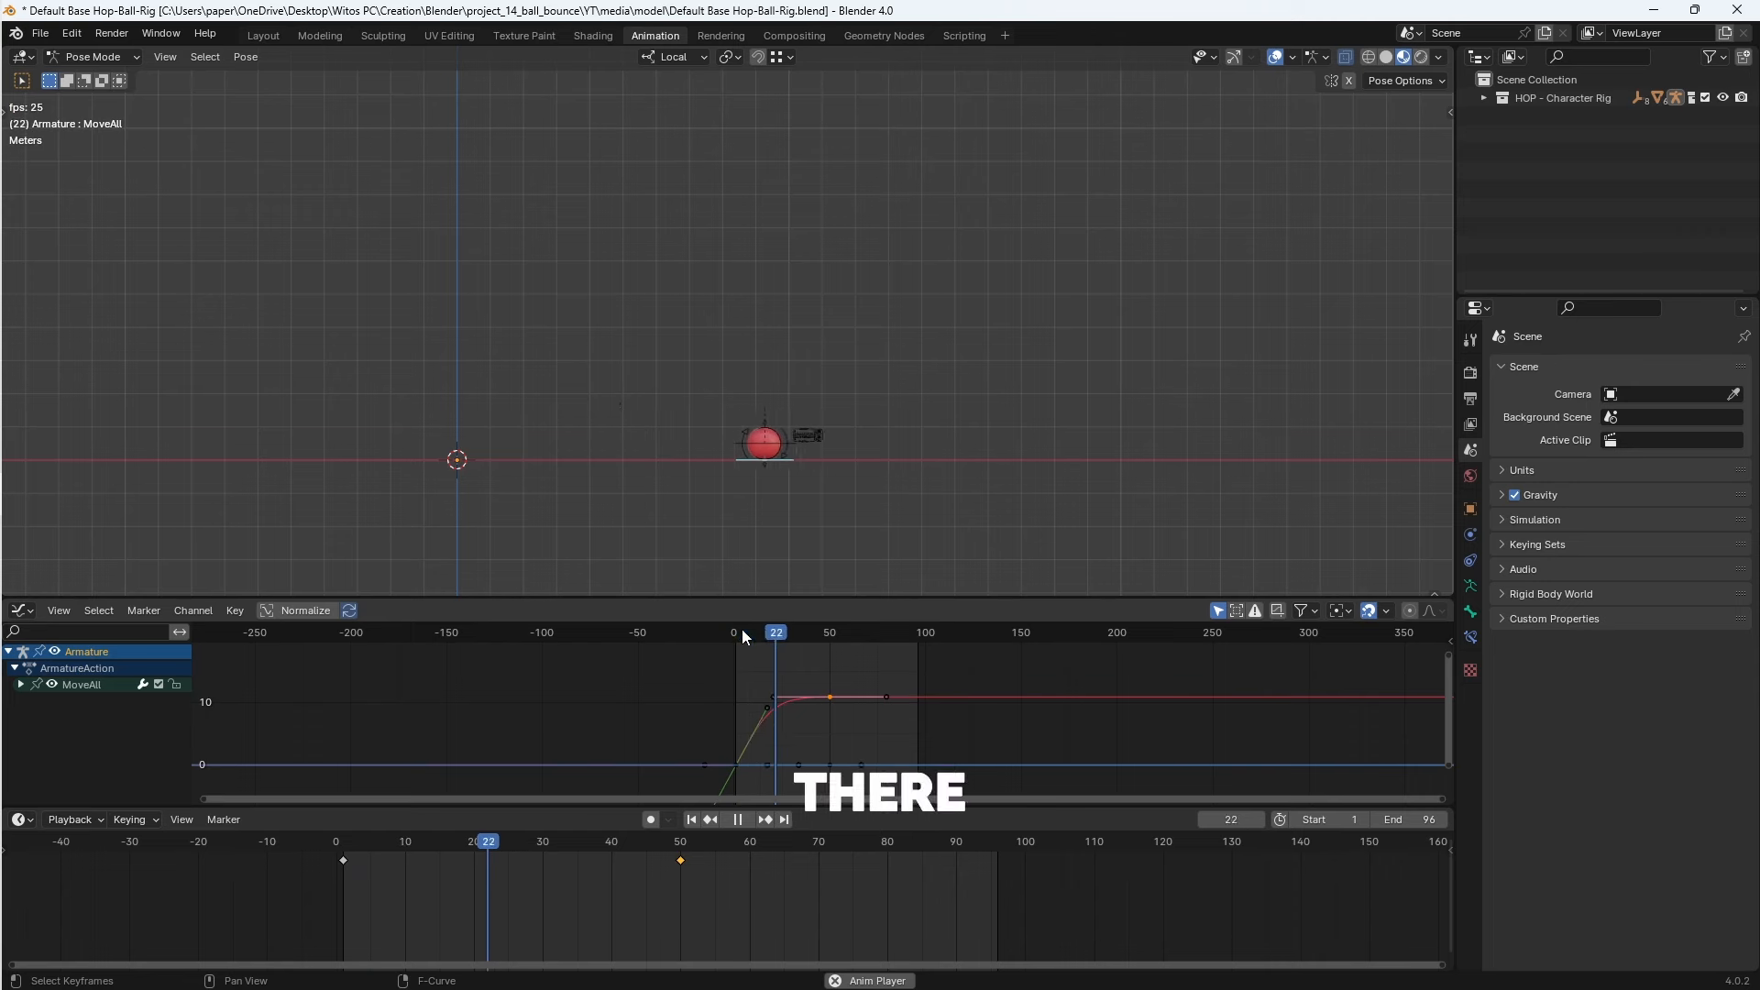
key("ctrl+s")
left_click(739, 629)
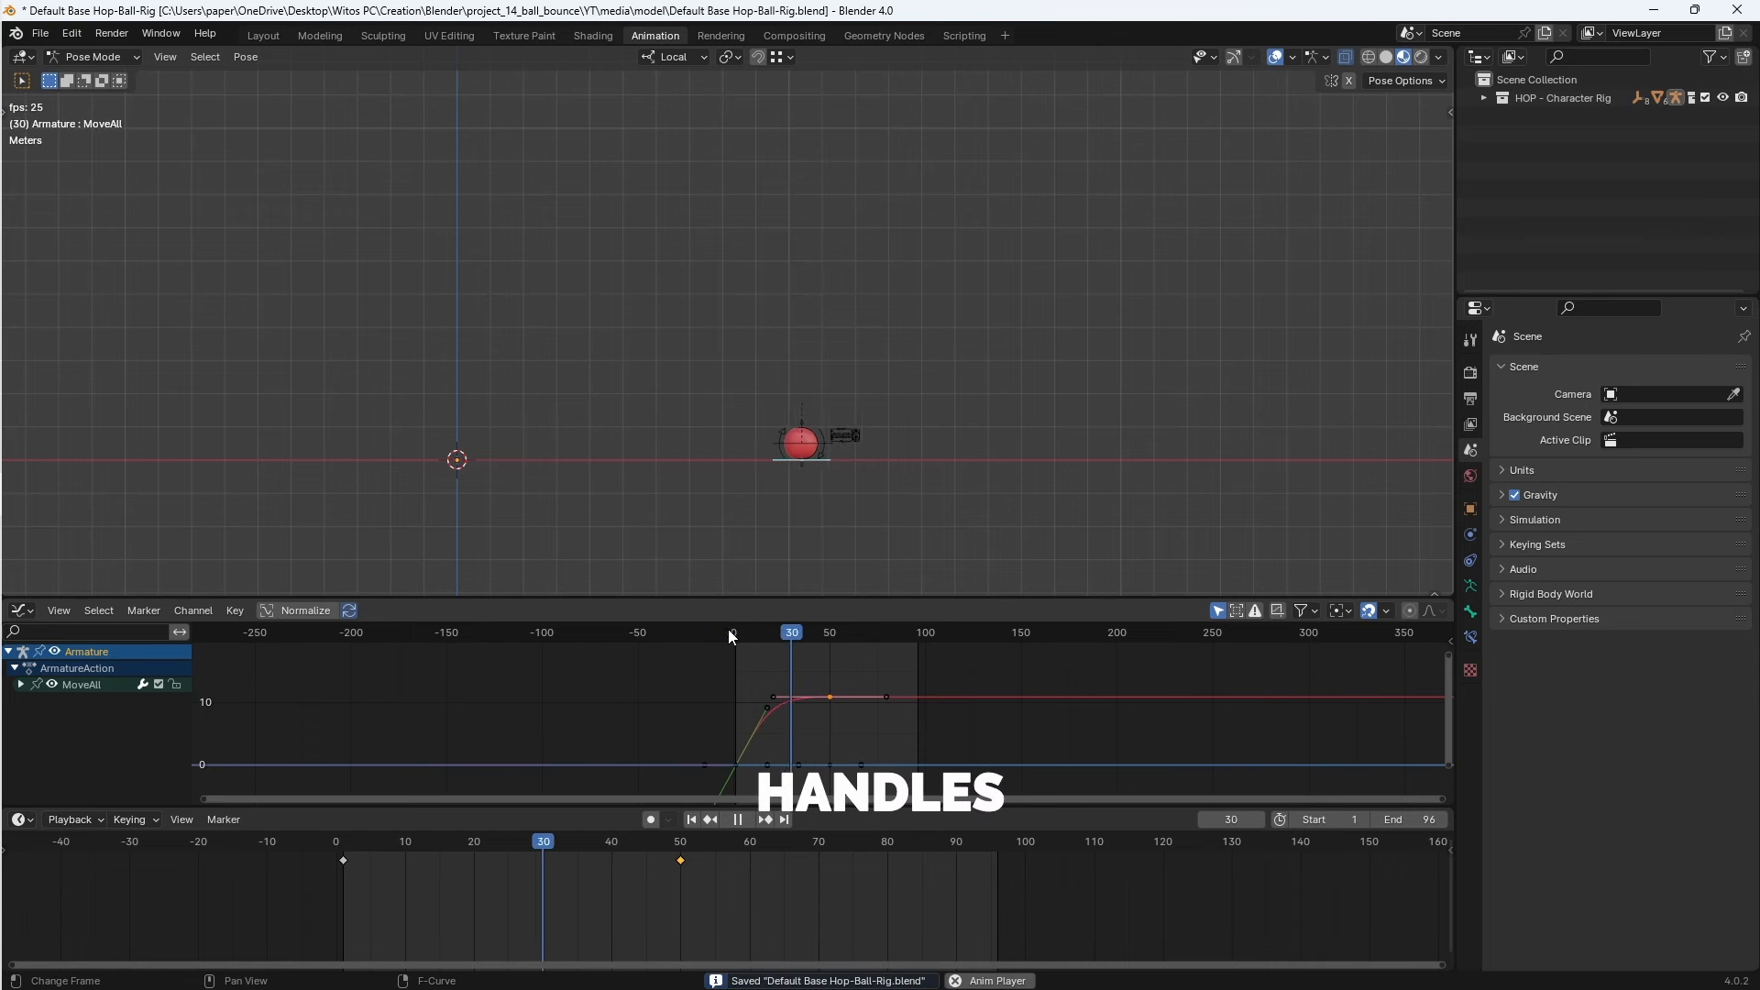
left_click(729, 631)
left_click(729, 630)
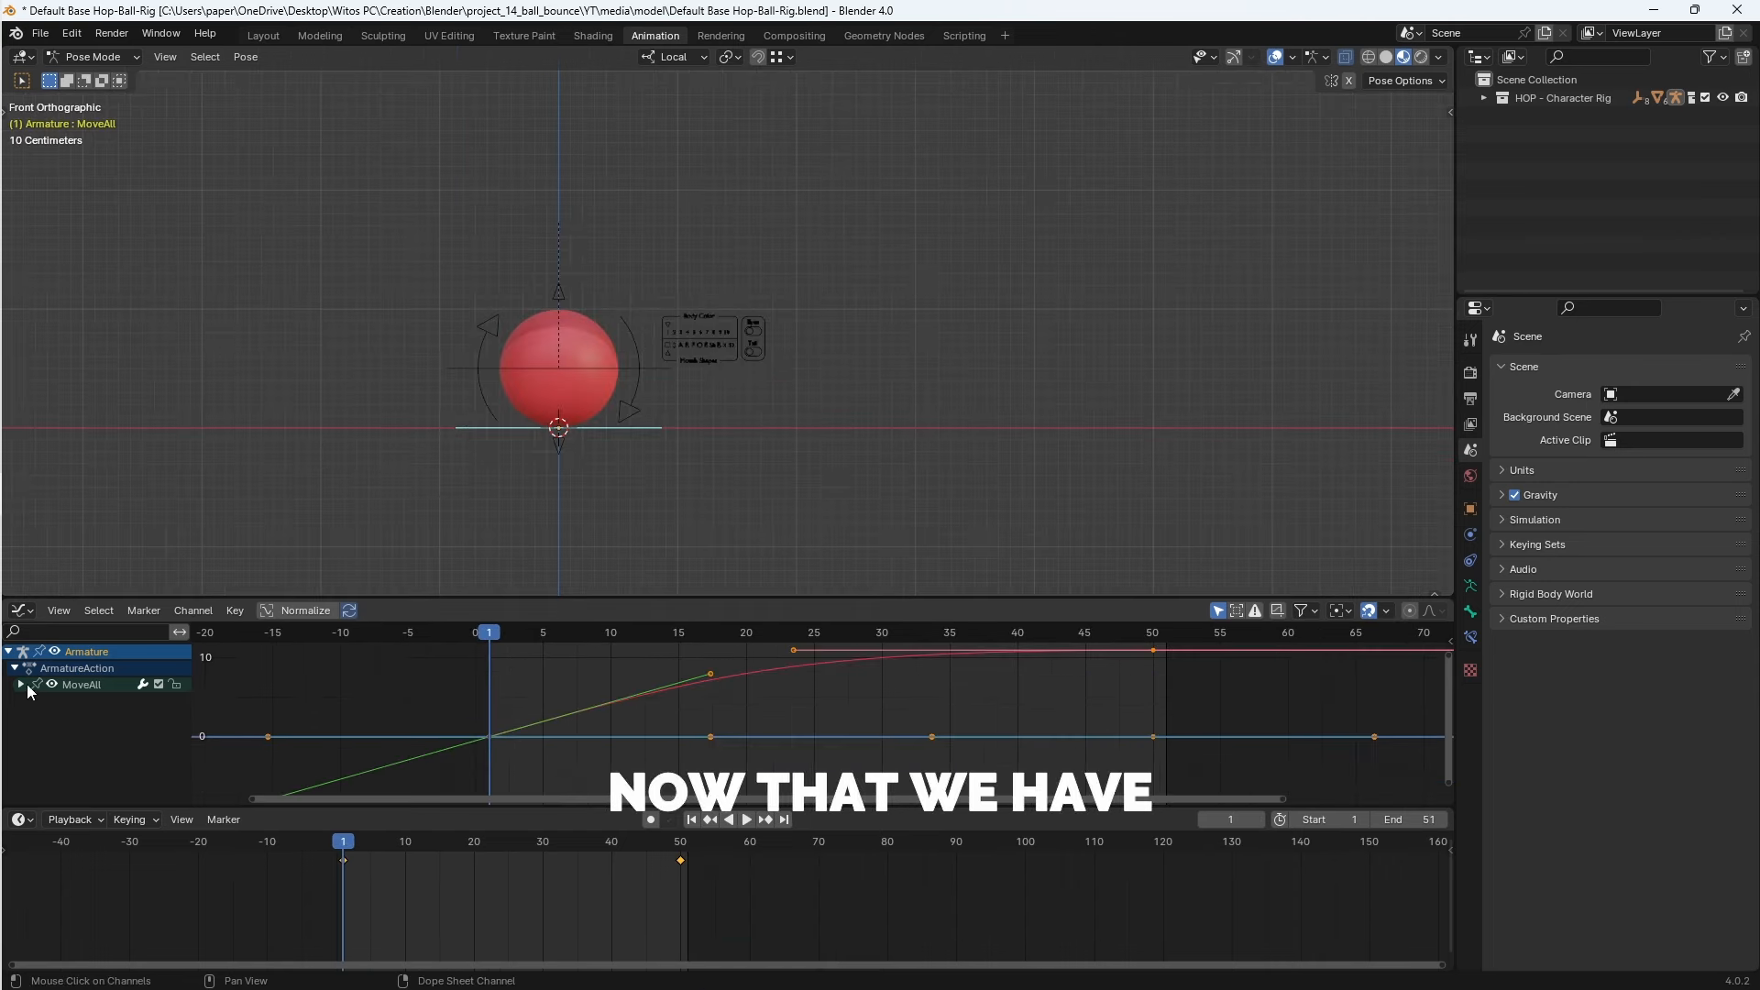
- Expand the MoveAll channels in the graph and isolate the X Location curve, hiding all the others
left_click(22, 685)
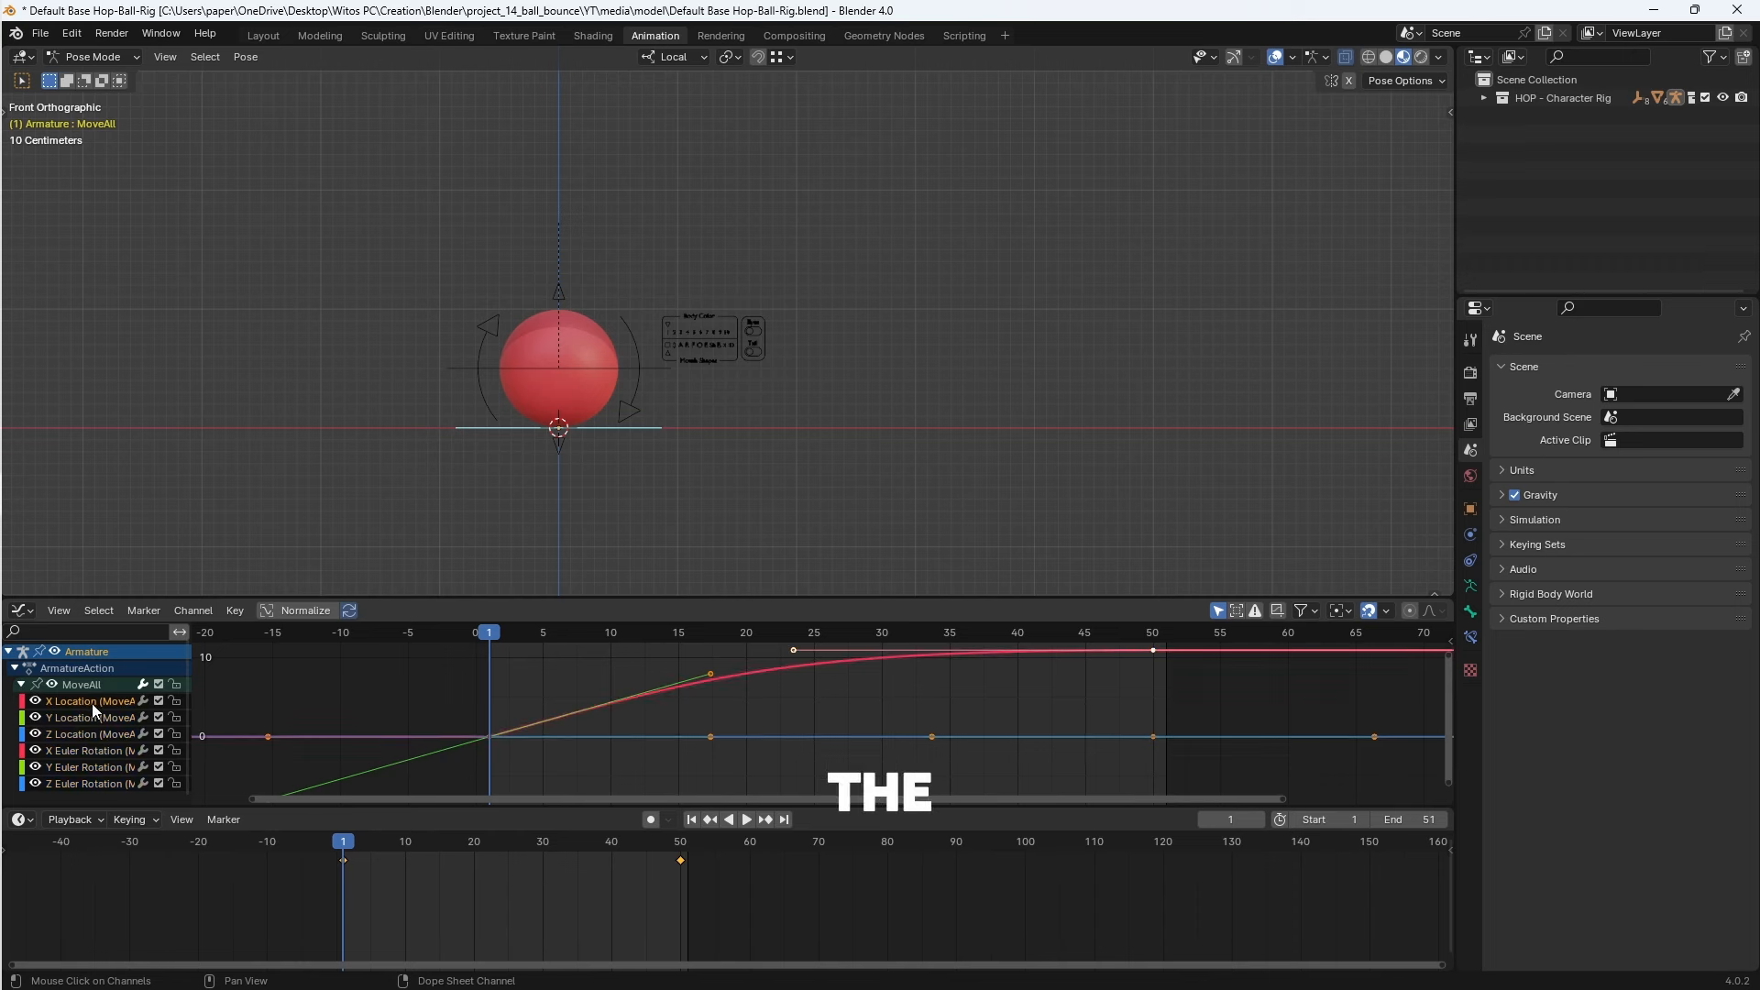
left_click(104, 719)
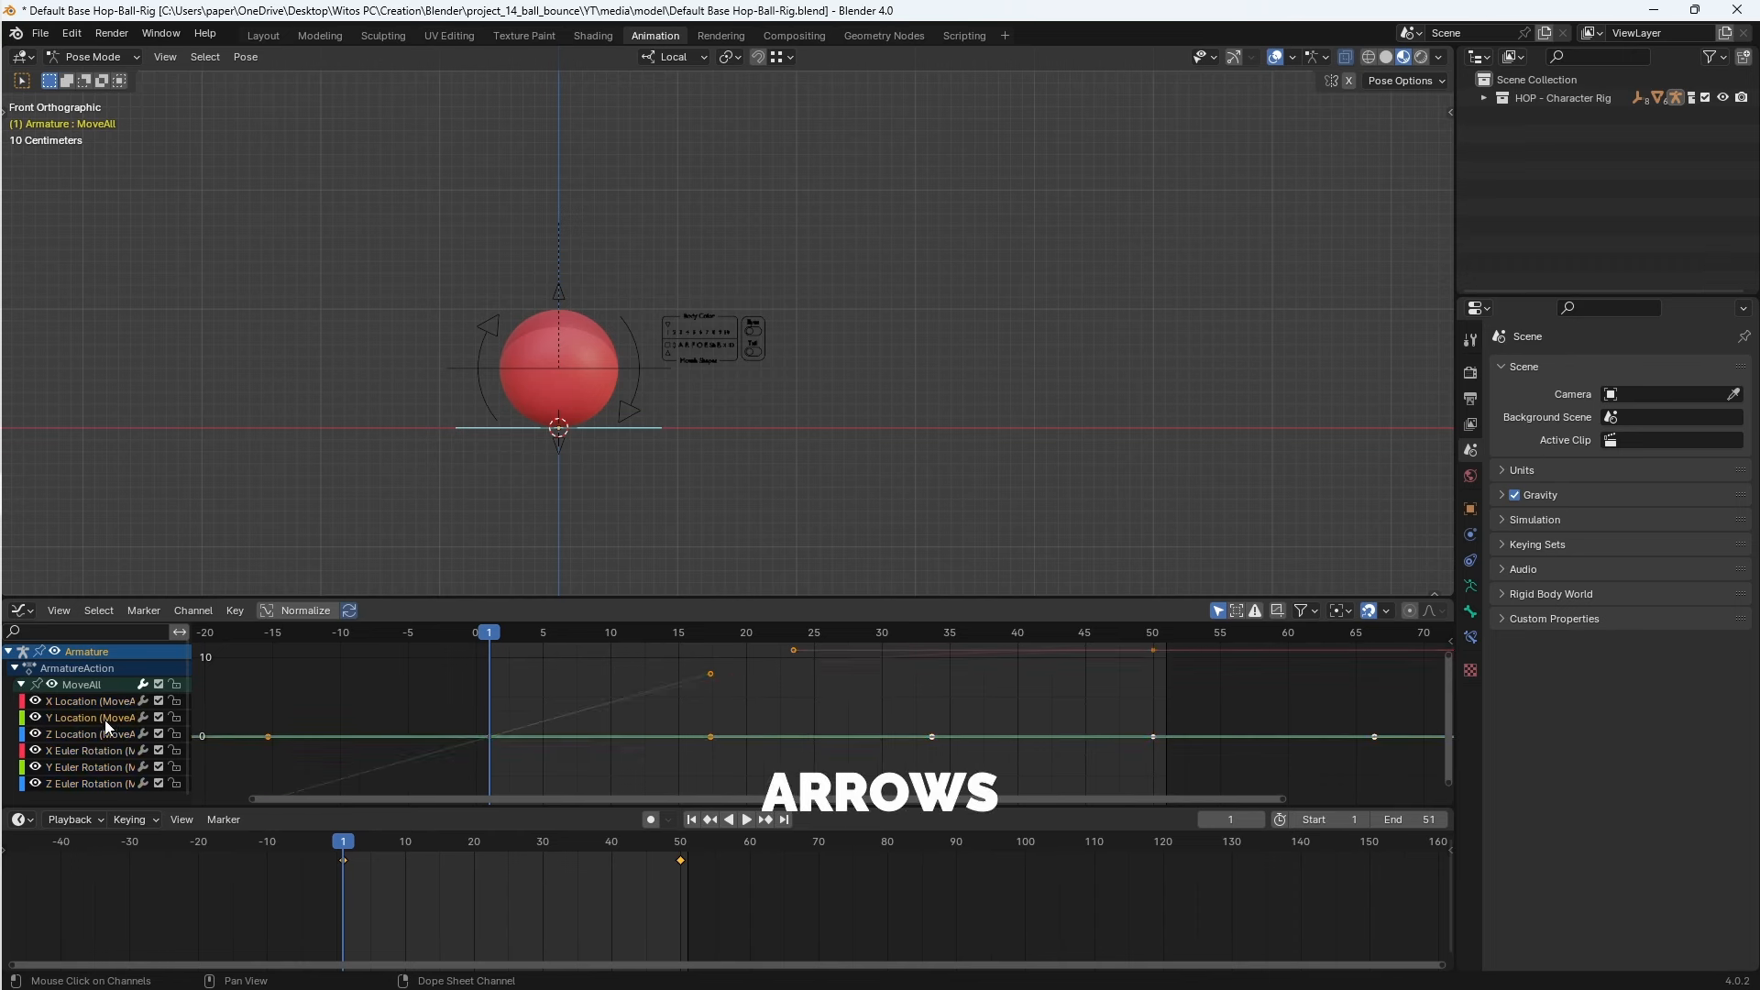
left_click(95, 702)
key("shift+h")
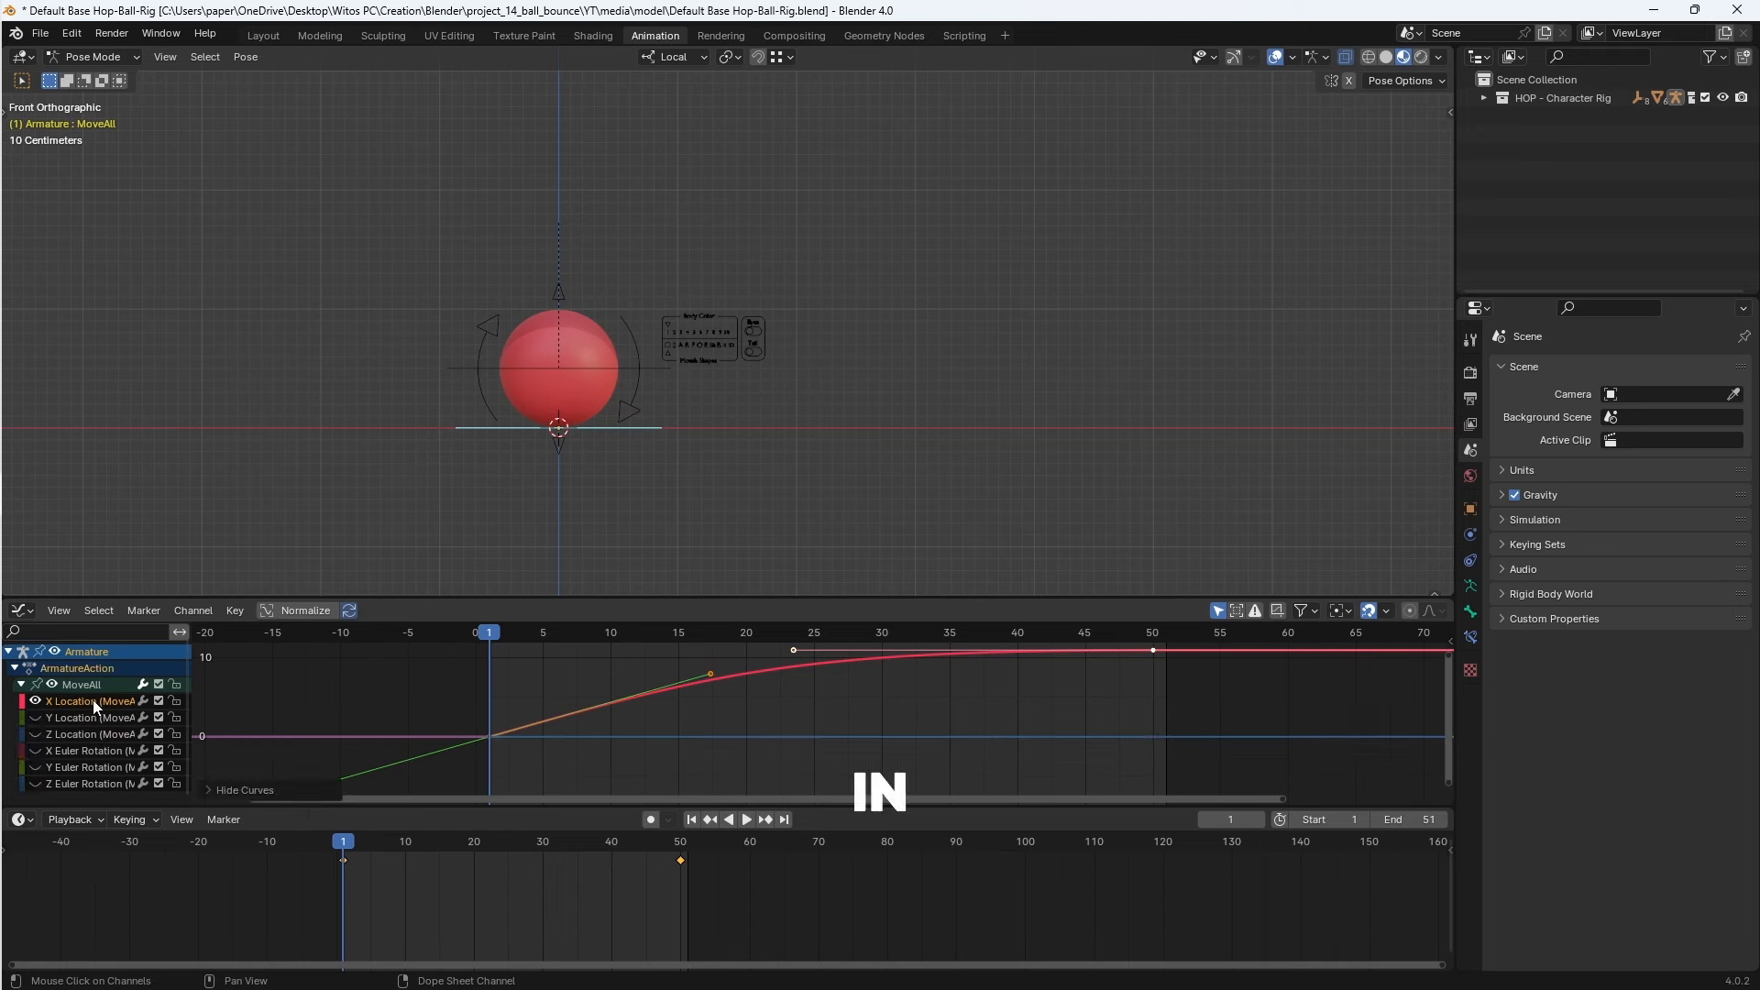
middle_click_drag(669, 737, 673, 762)
- Select all keyframes of MoveAll's X Location curve and copy them
left_click(757, 713)
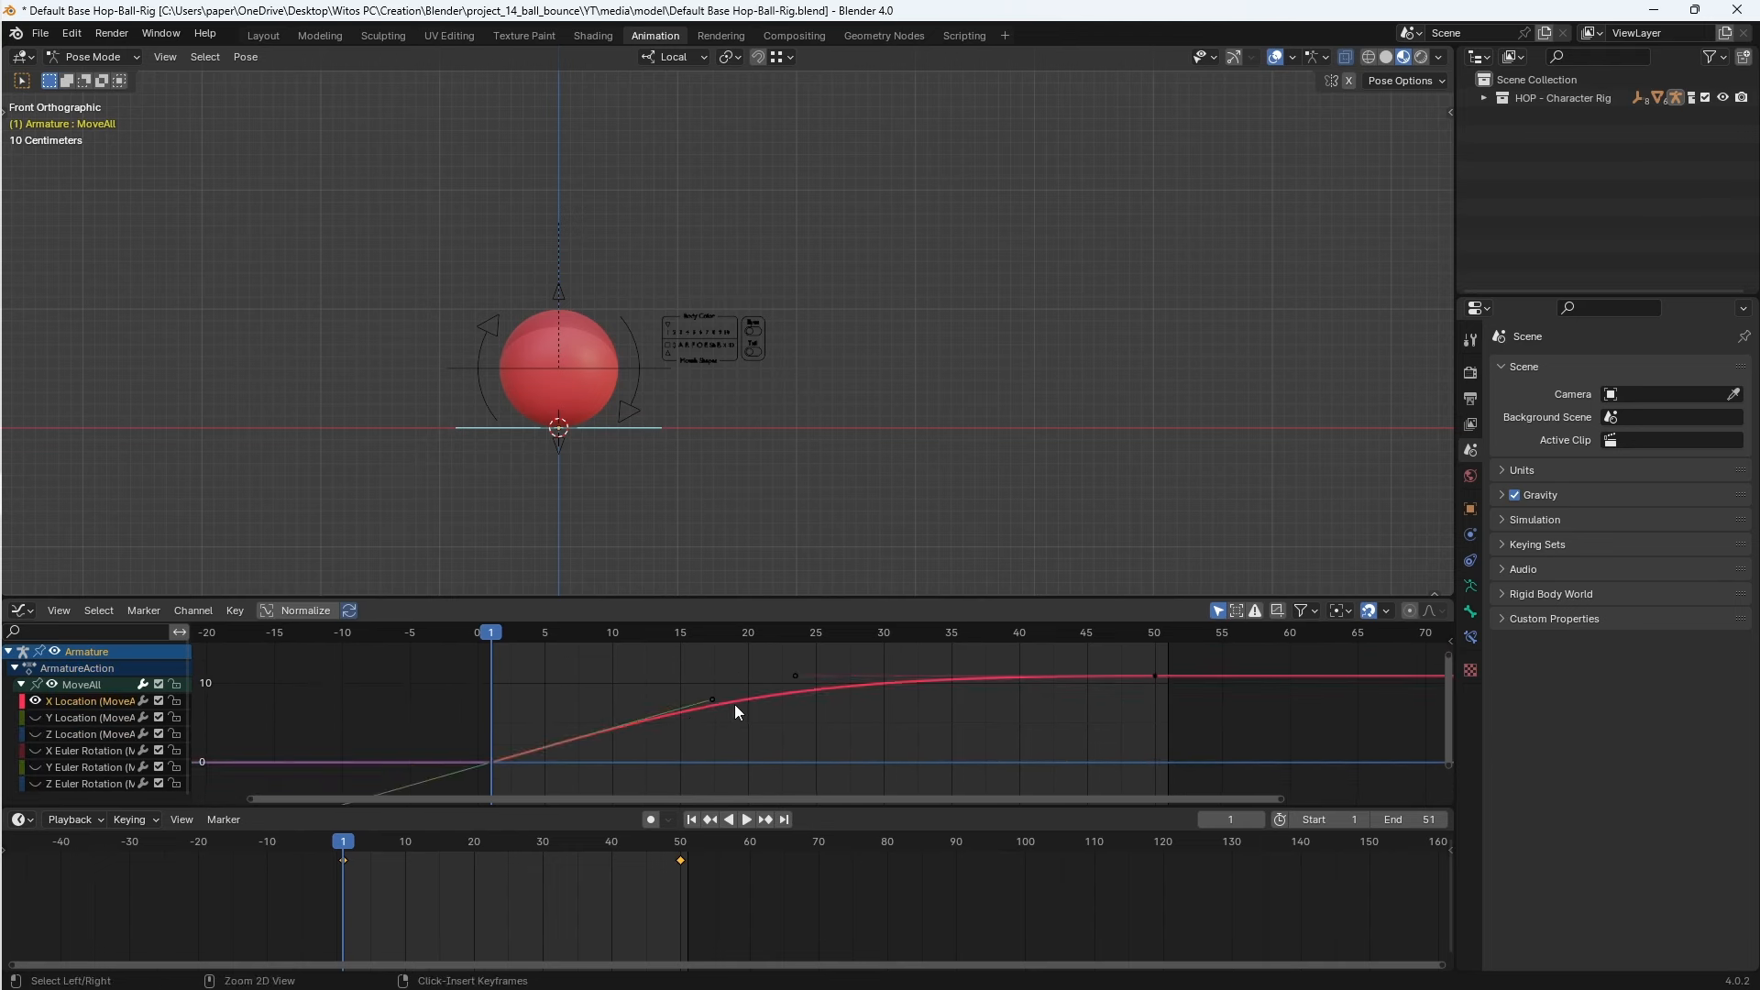
key("ctrl+c")
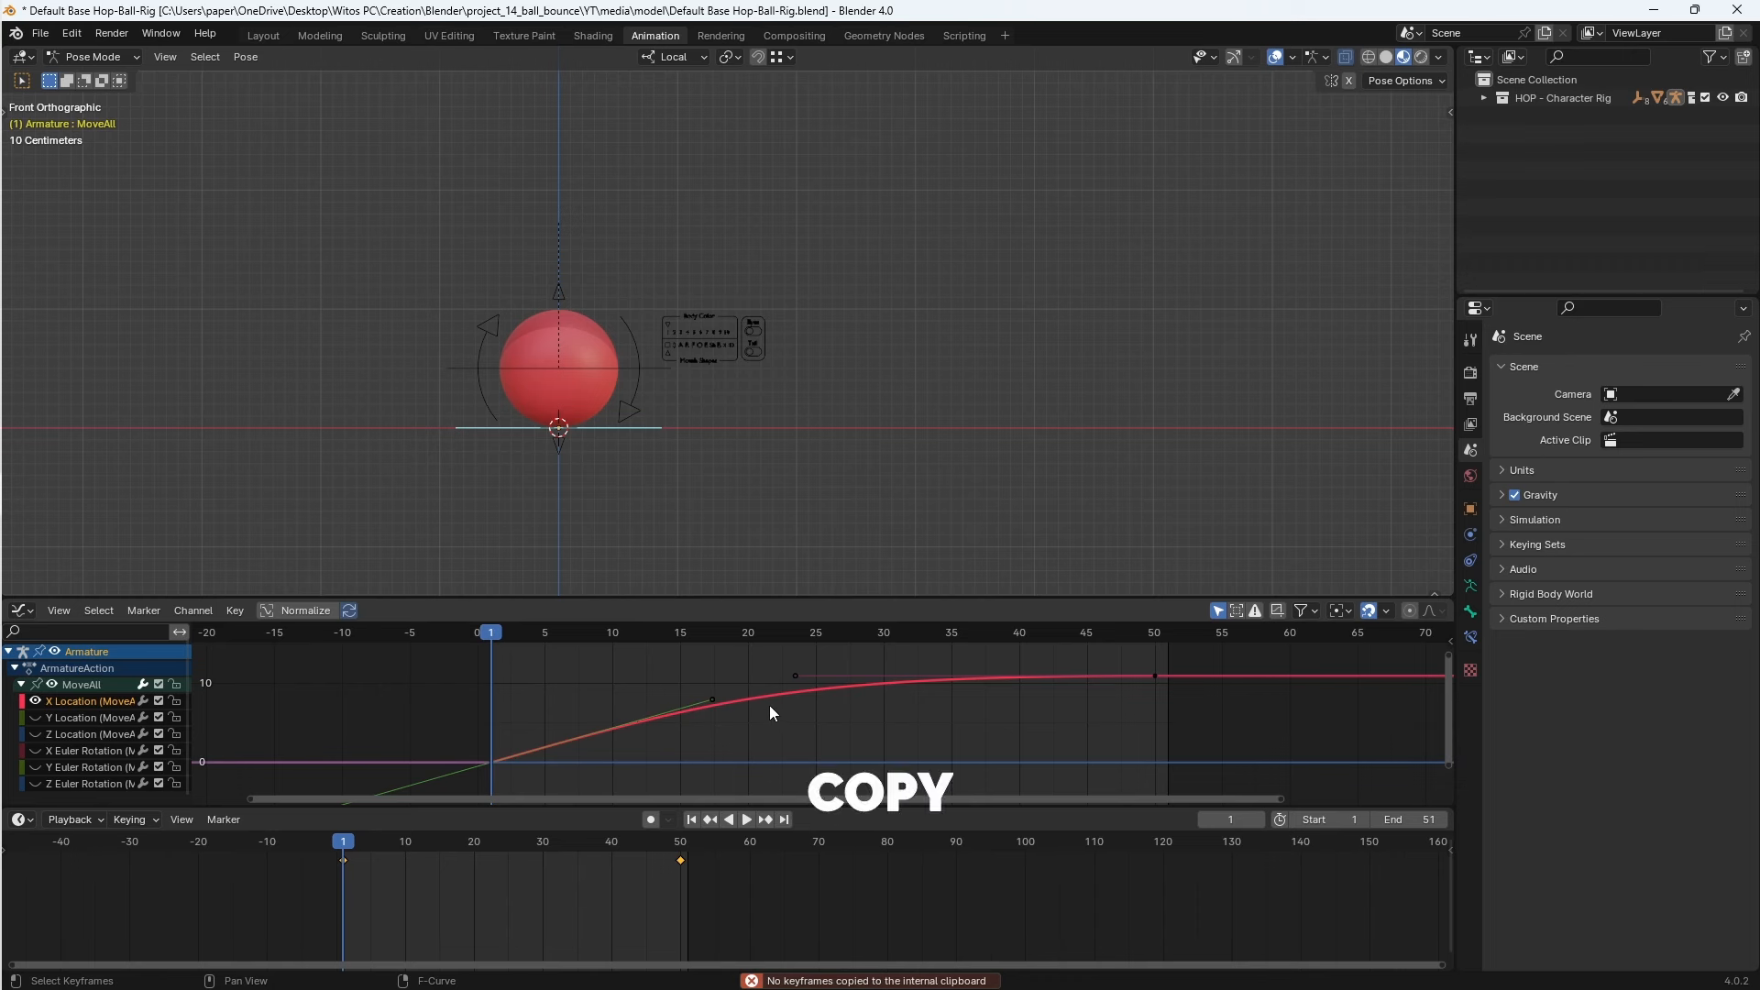
right_click(739, 708)
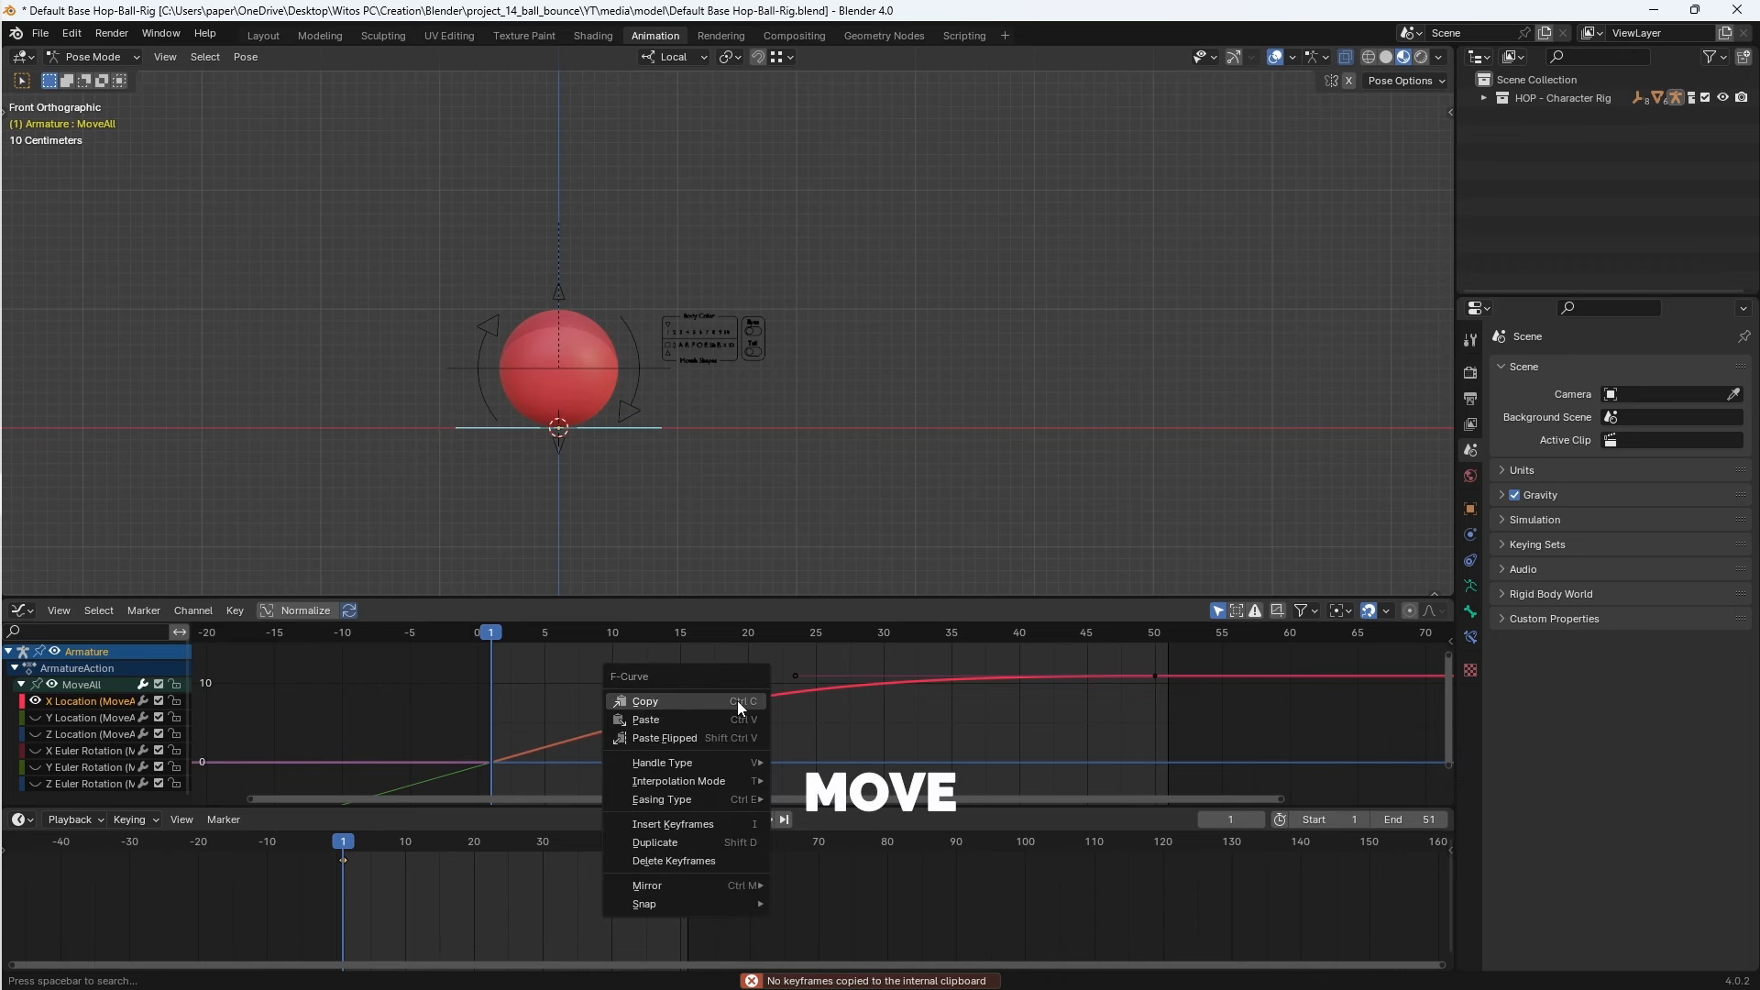
left_click(739, 708)
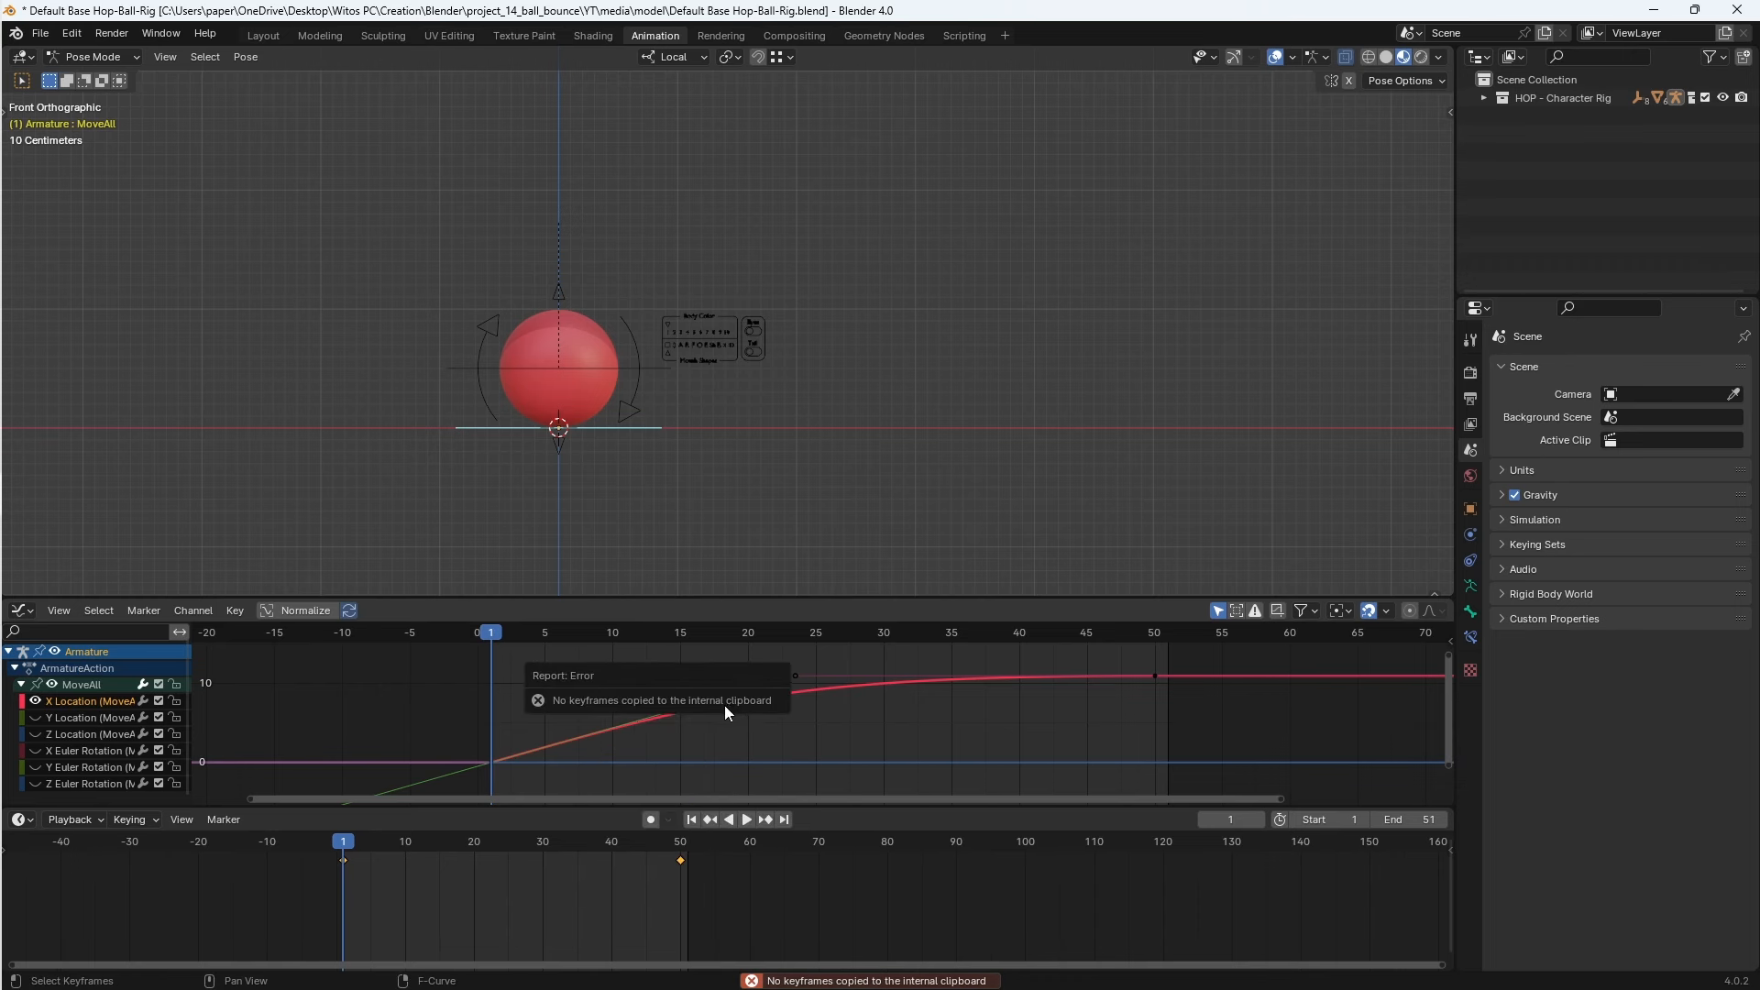
left_click(877, 754)
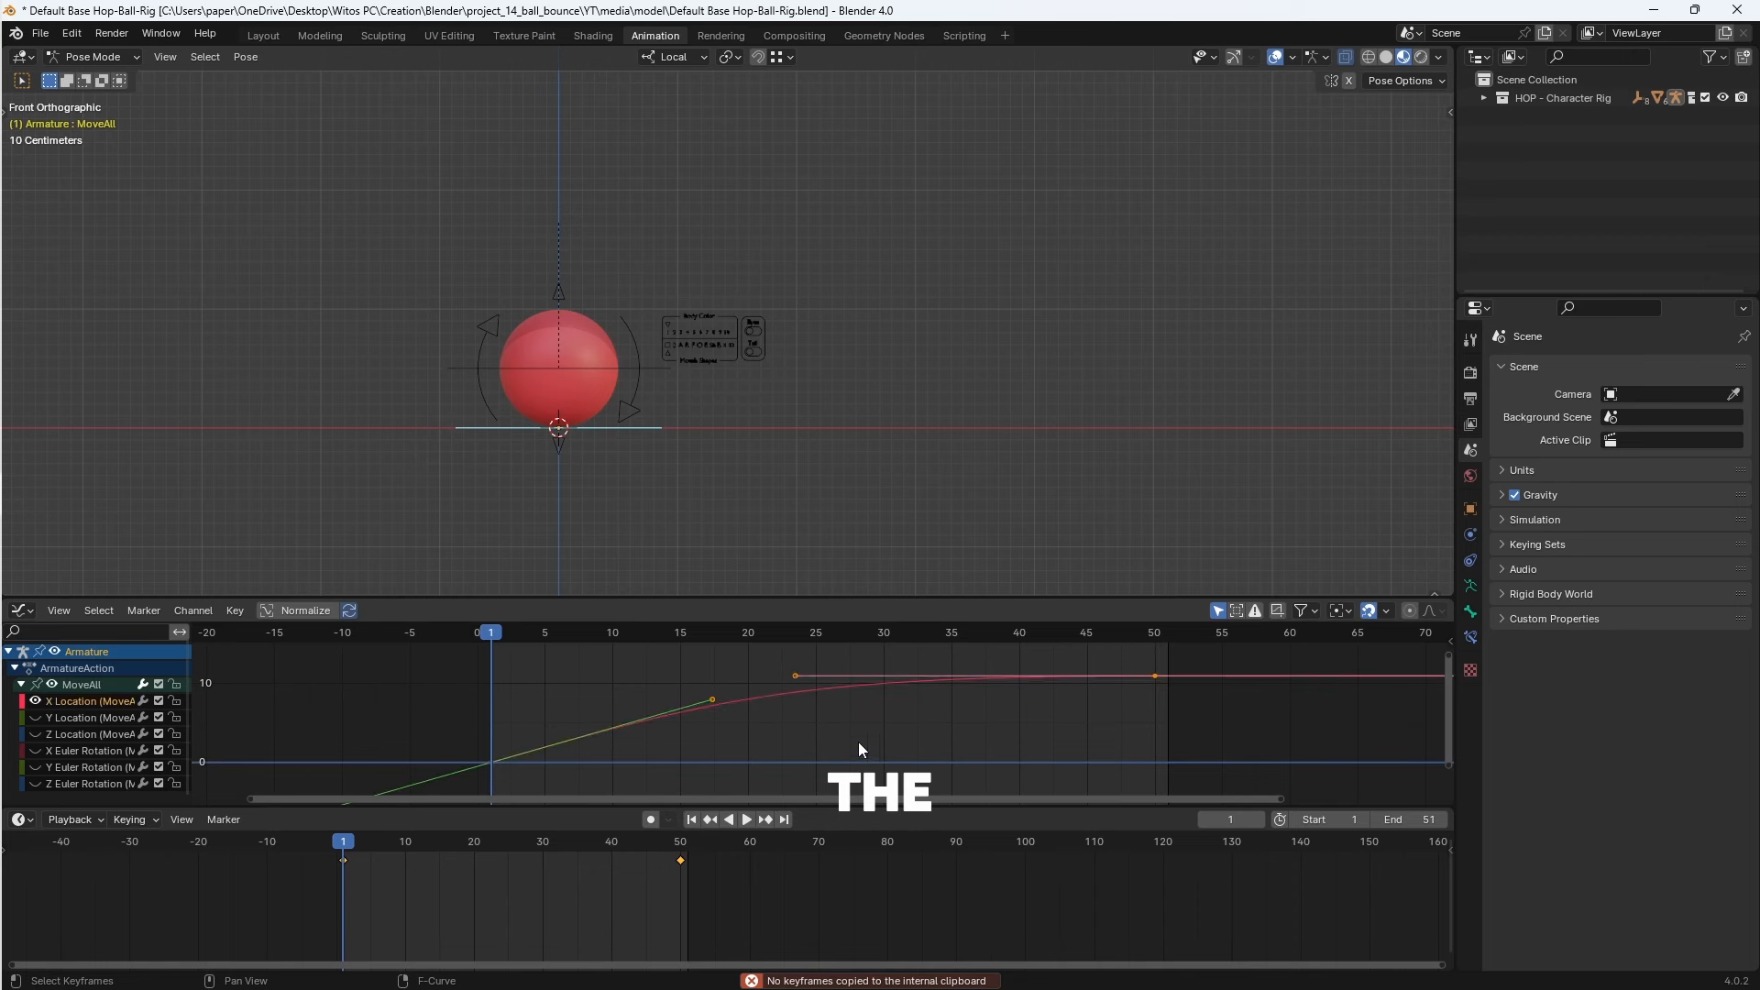
right_click(766, 702)
left_click(766, 698)
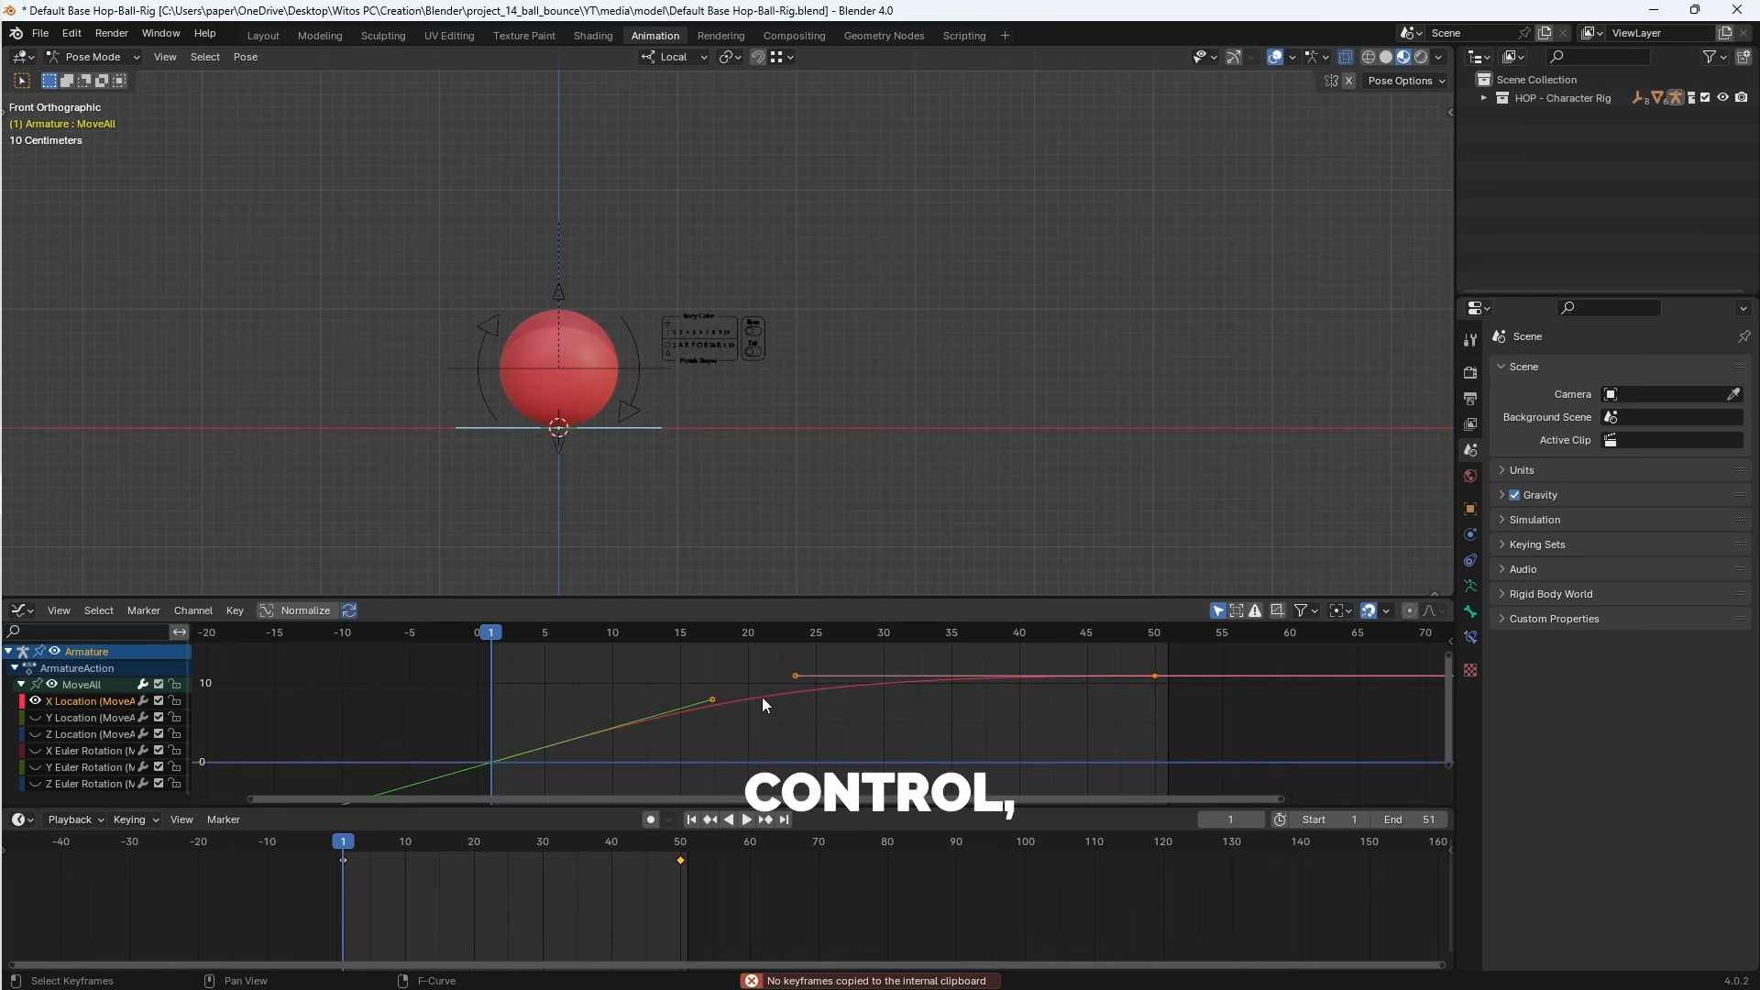
- Select the ball's Spin control and paste the copied keyframes onto its X Euler Rotation channel
left_click(480, 336)
key("ctrl+v")
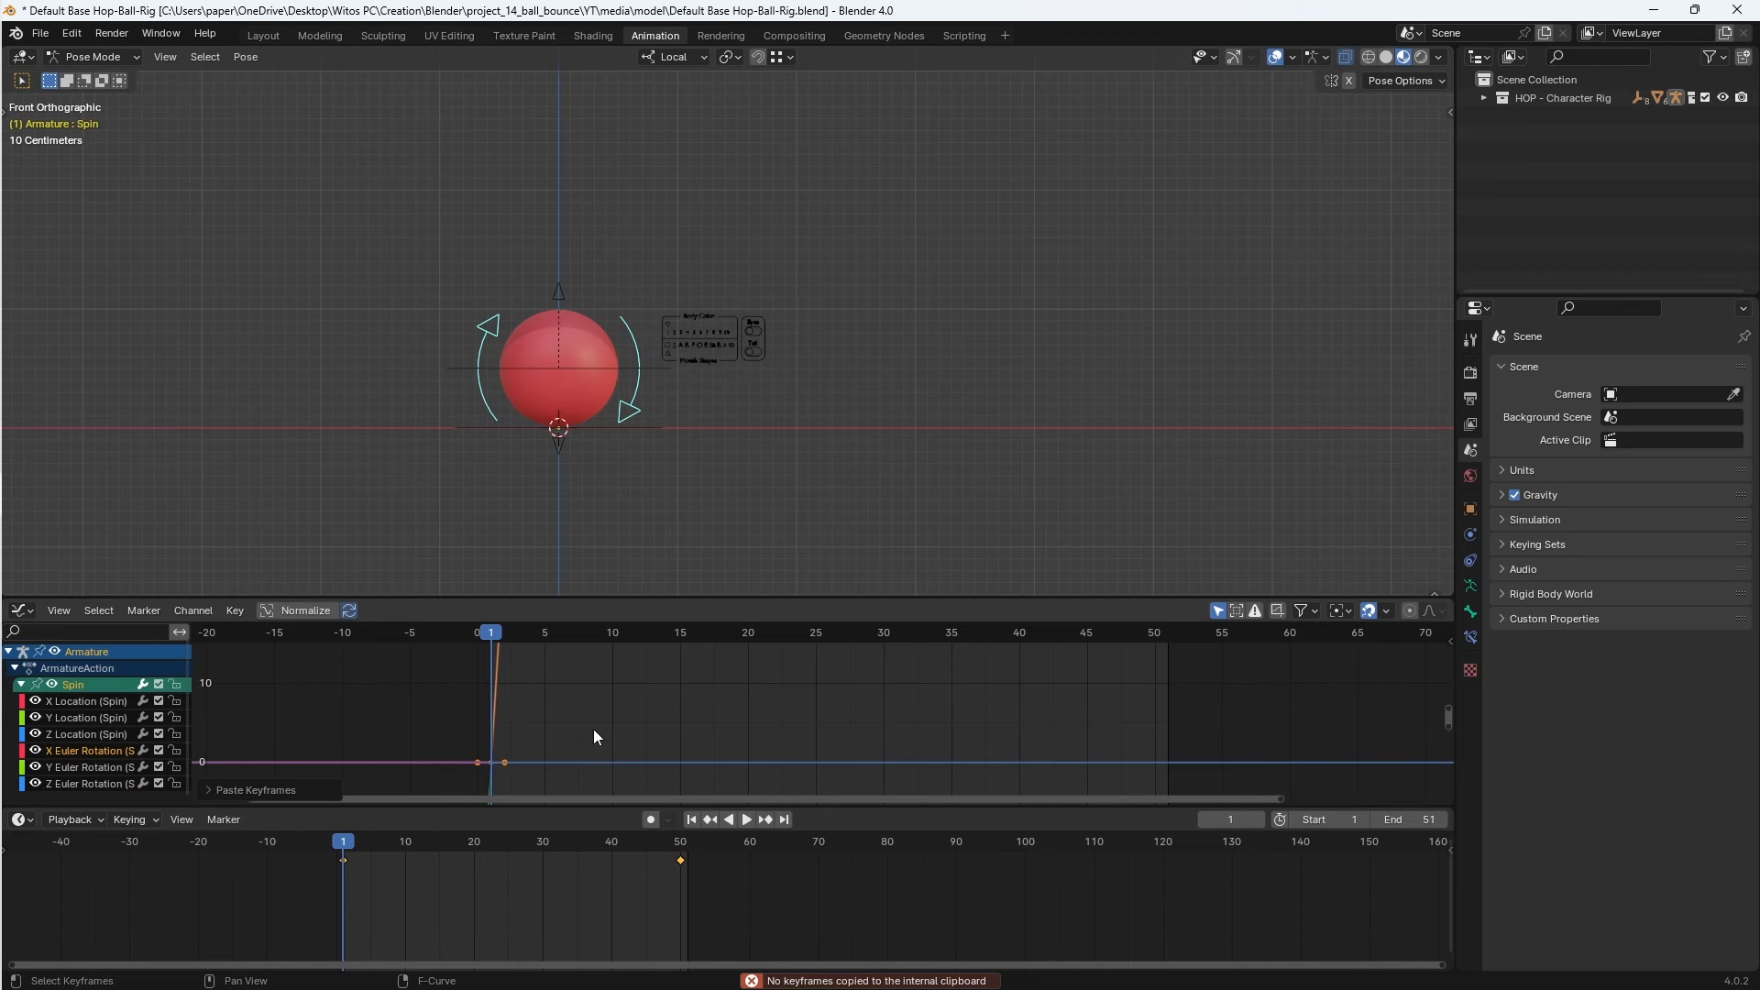
key("Home")
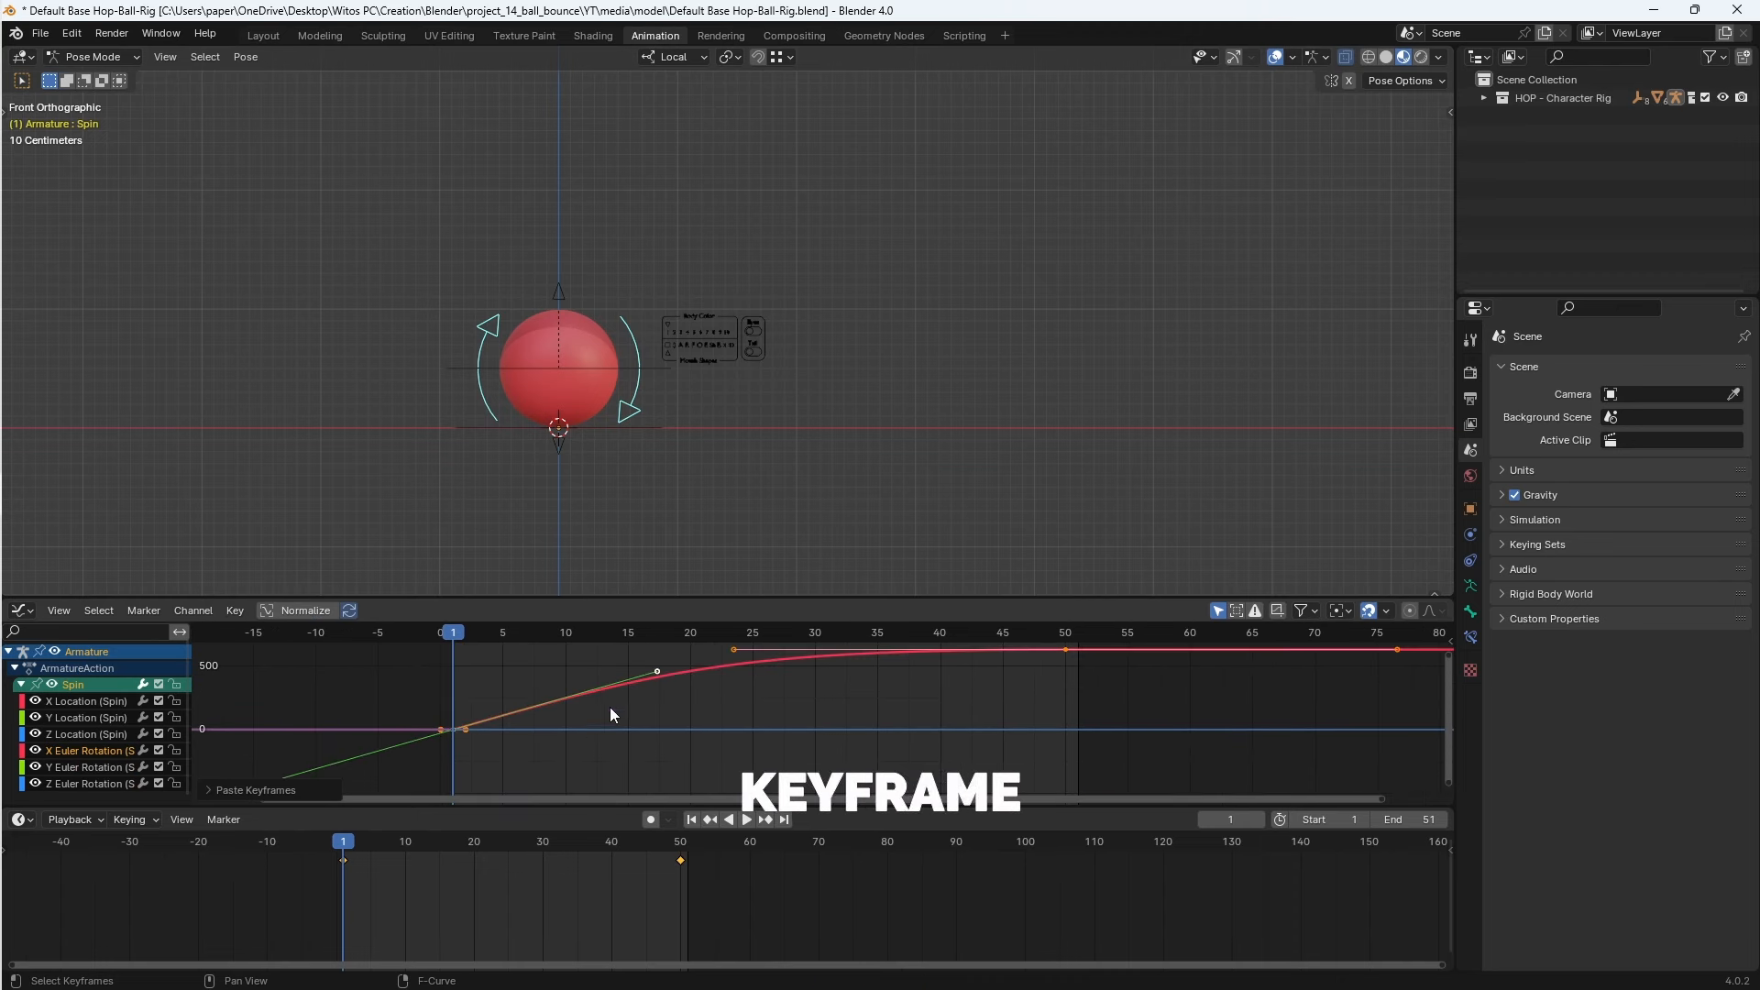
middle_click_drag(611, 709, 639, 766)
- Scrub and play the animation from the start to examine how the ball's spin matches its travel
left_click_drag(495, 635, 590, 642)
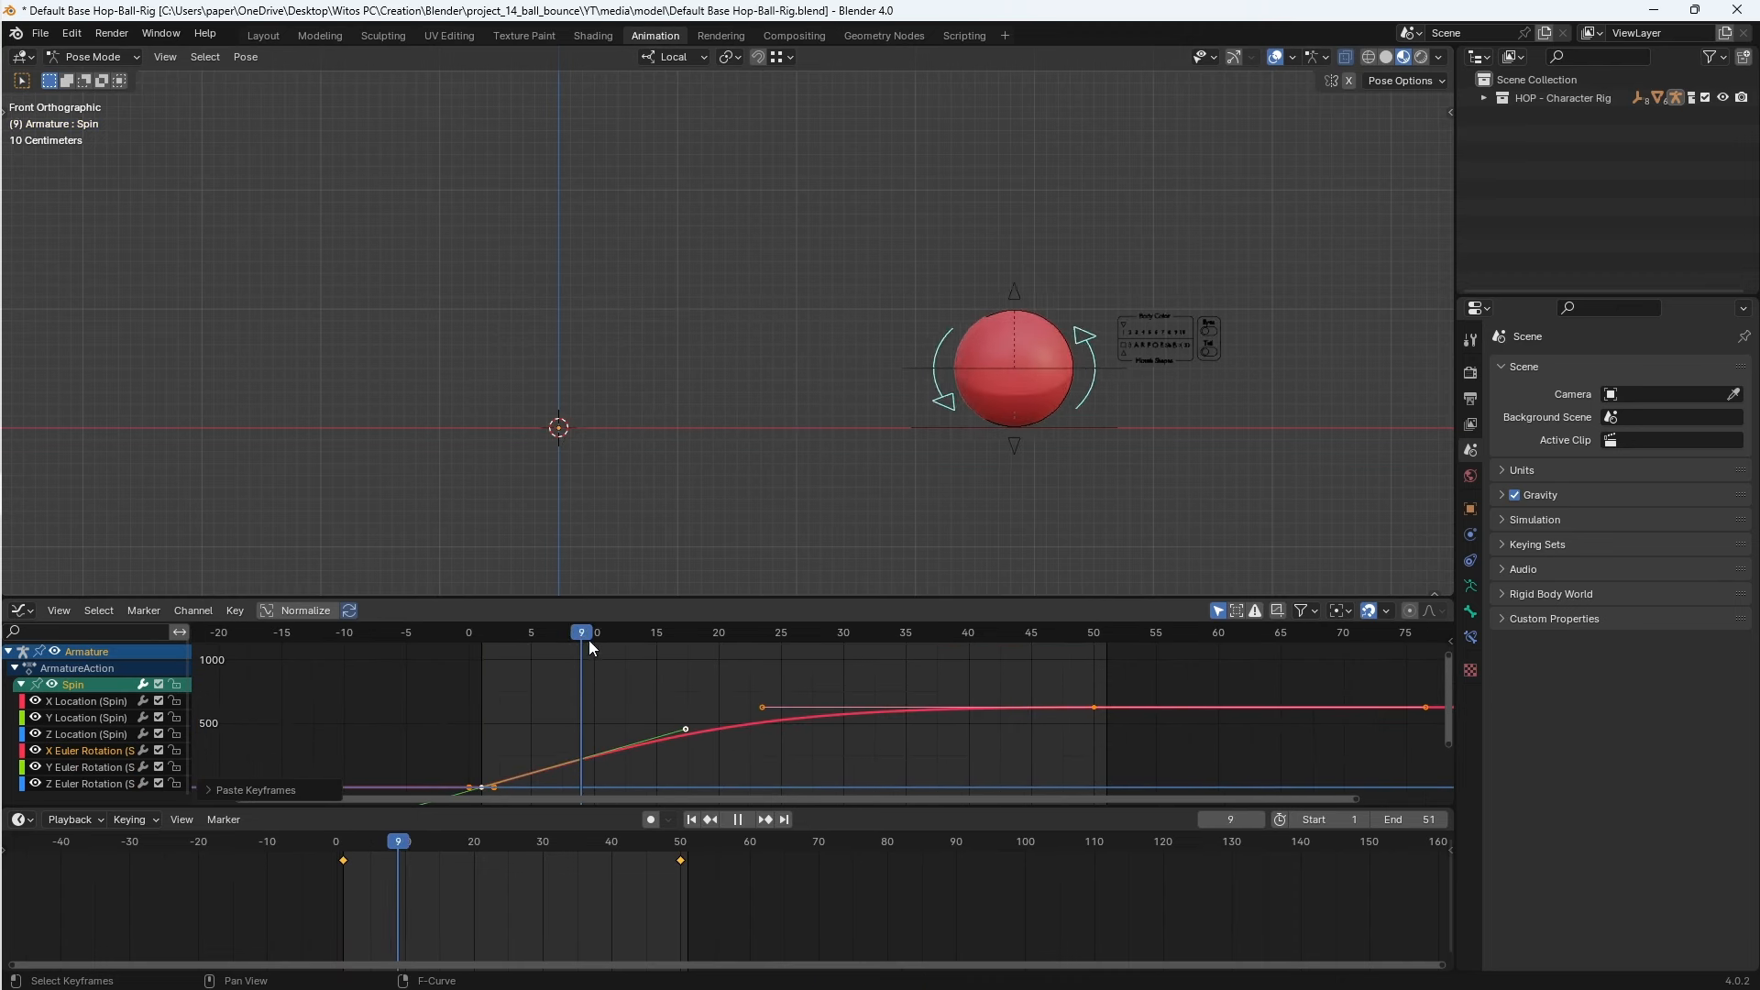
scroll(718, 745, "down", 3)
left_click(616, 638)
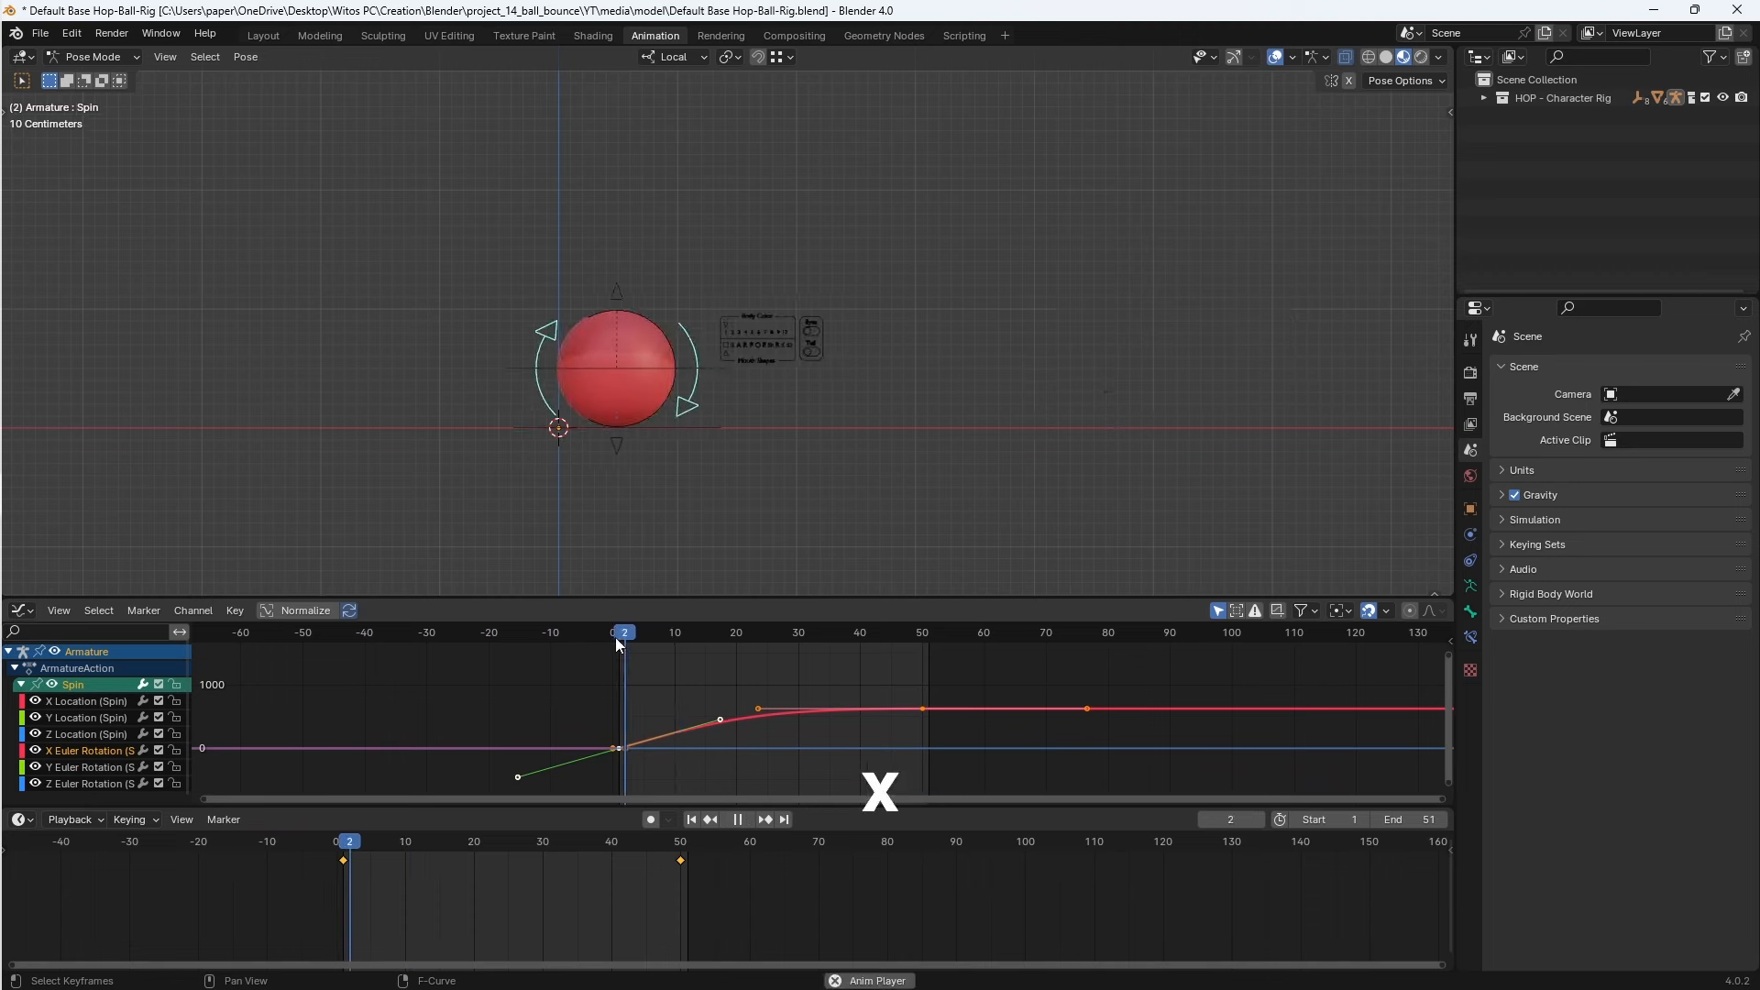
scroll(908, 470, "down", 7)
key("space")
scroll(944, 453, "up", 4)
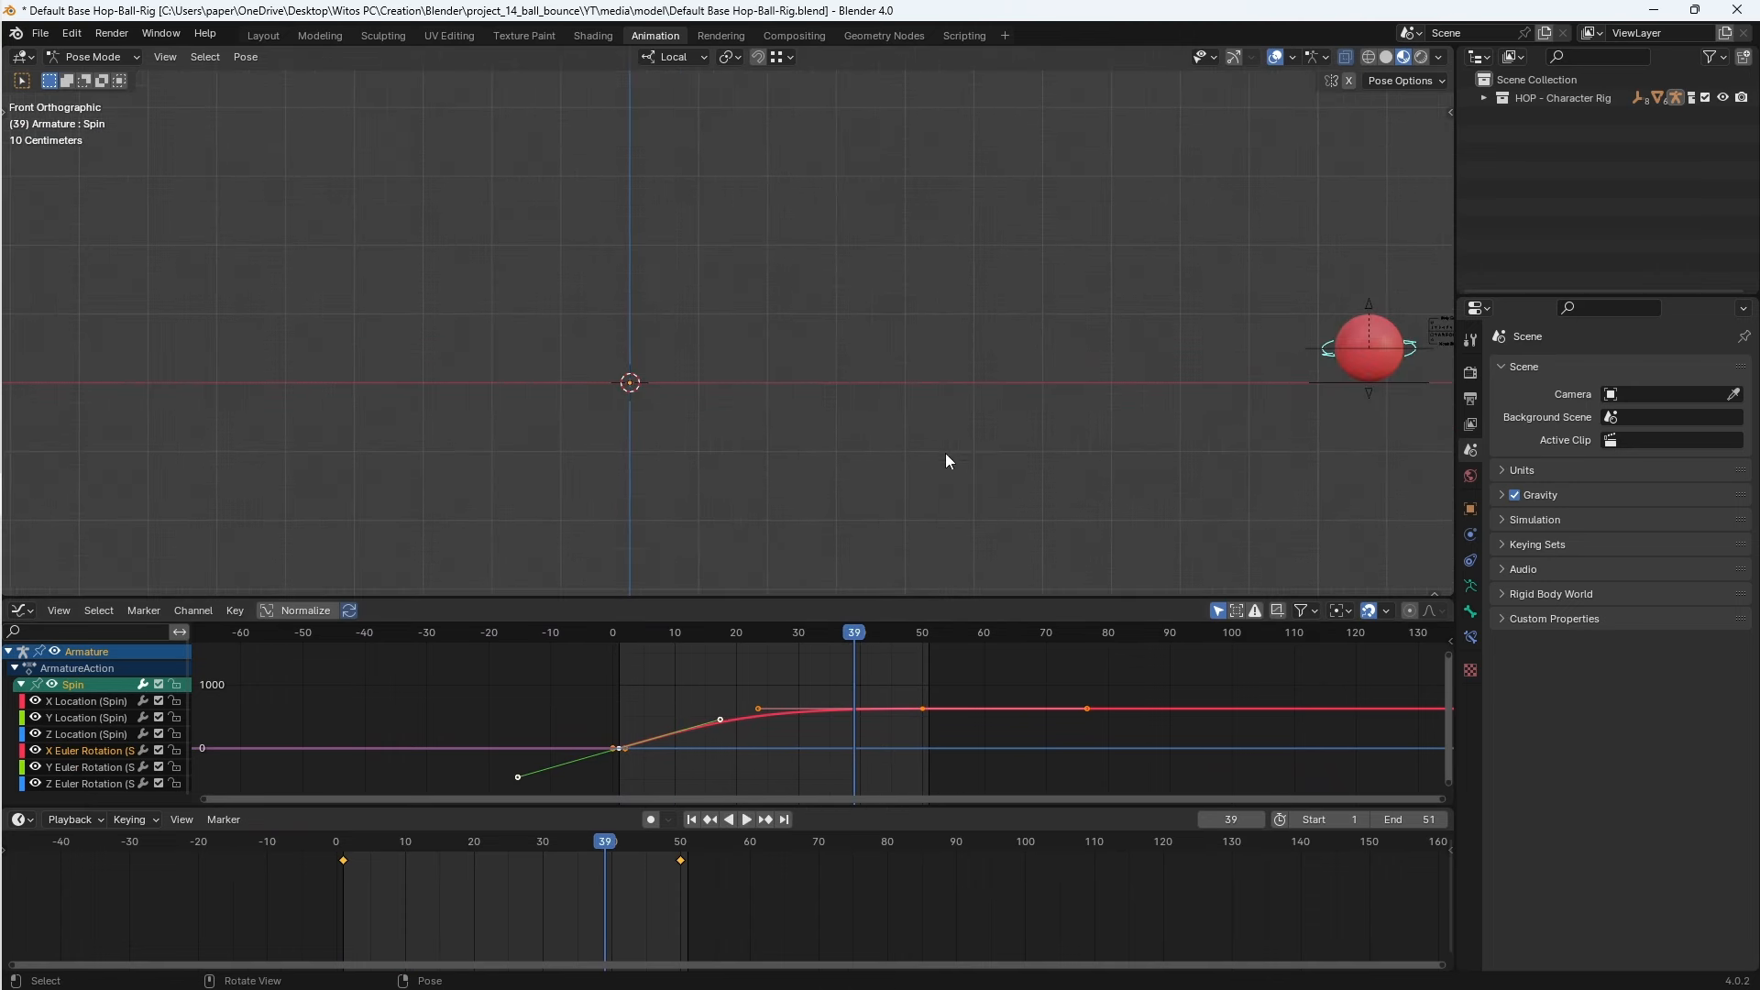
middle_click_drag(945, 453, 670, 479, "shift")
left_click(619, 635)
key("space")
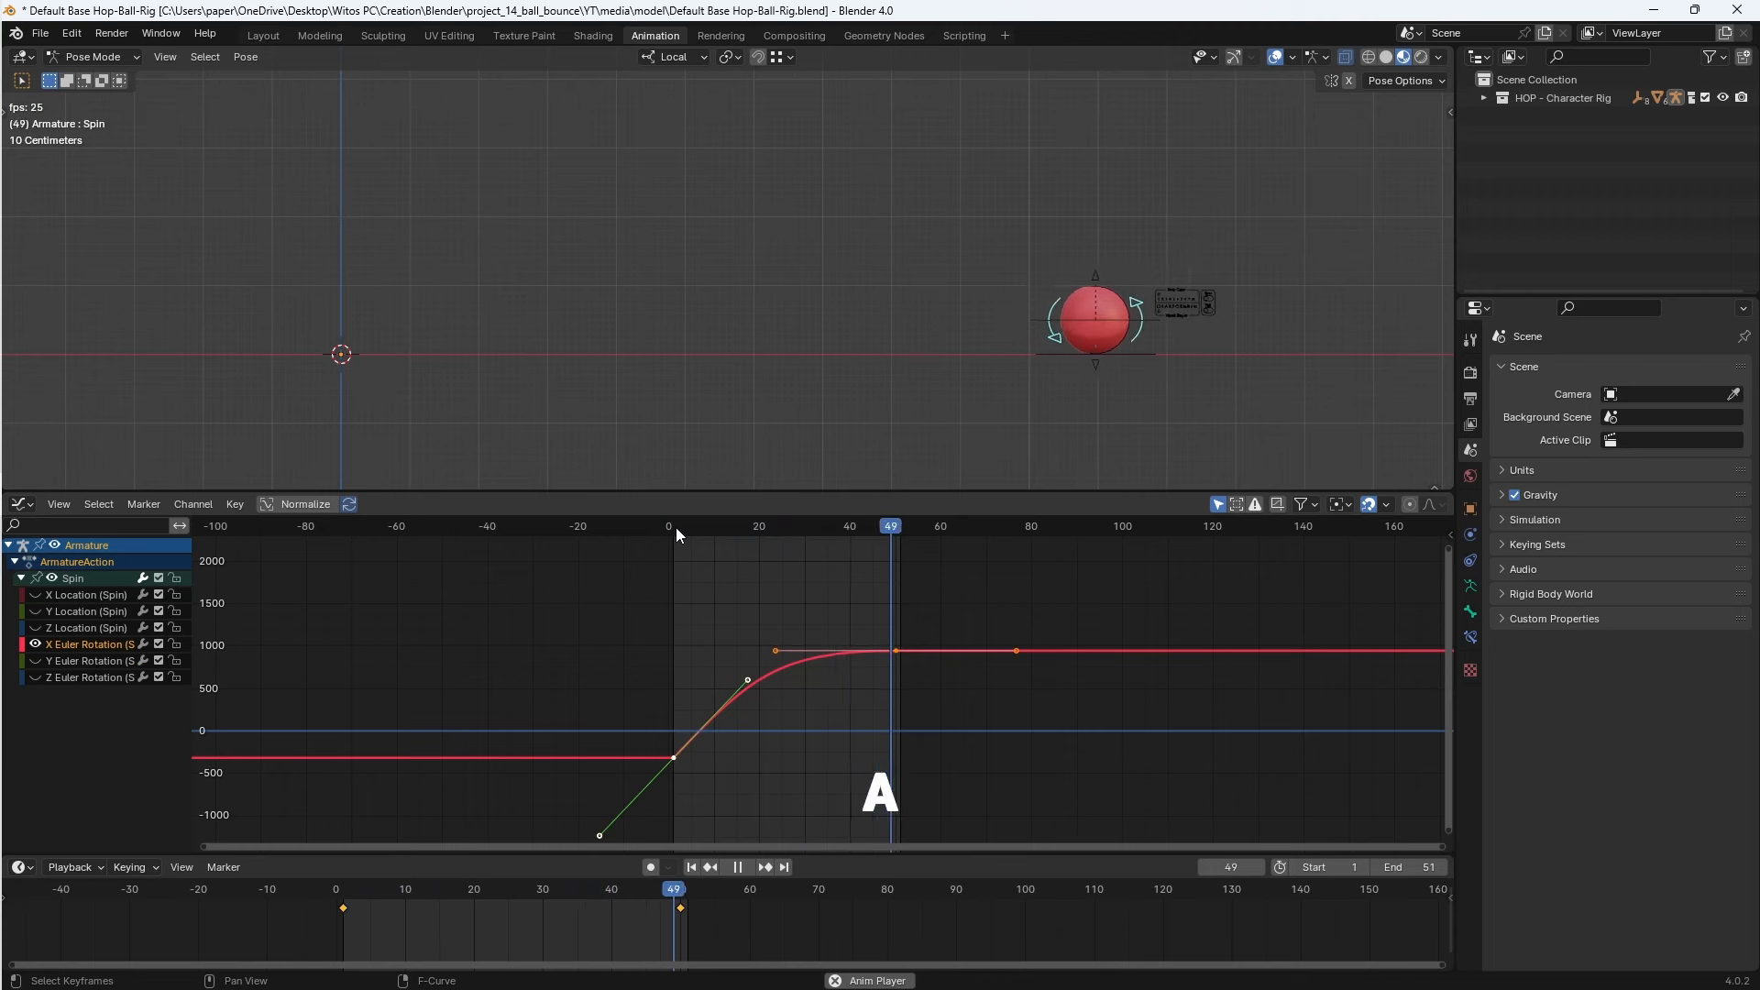
- Scale the Spin control's X Euler Rotation curve by about 1.8 along Y and play the result
key("space")
key("s")
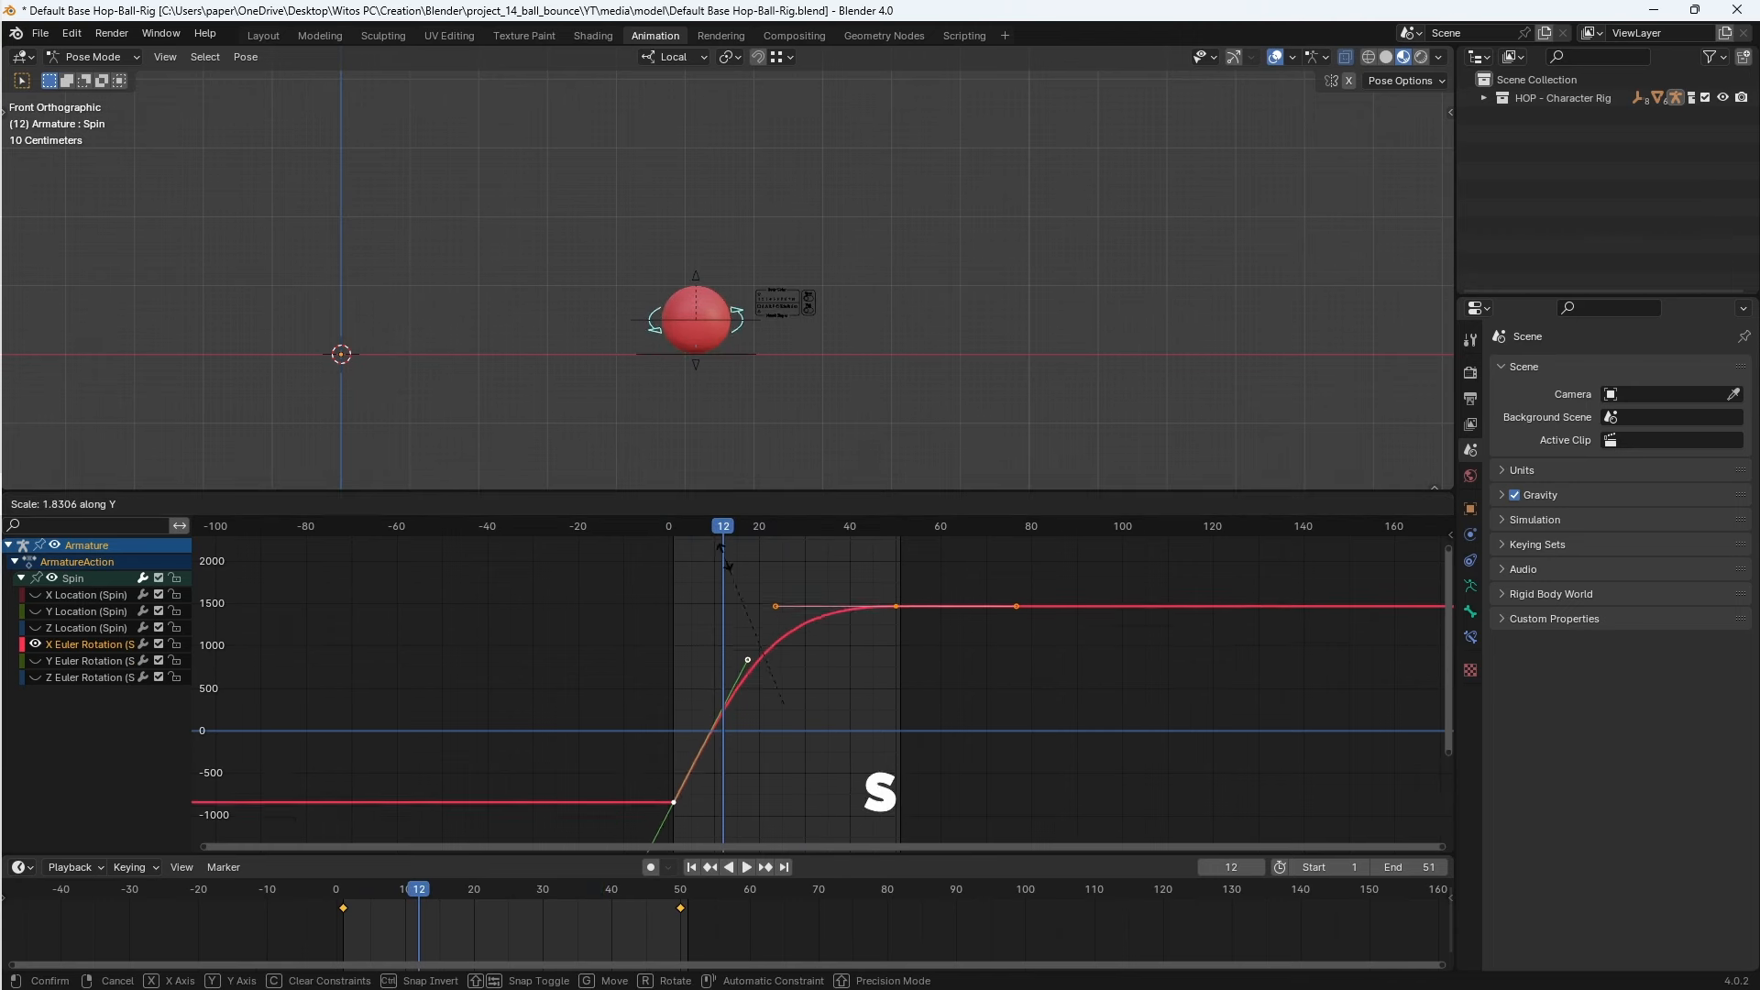
left_click(700, 542)
key("space")
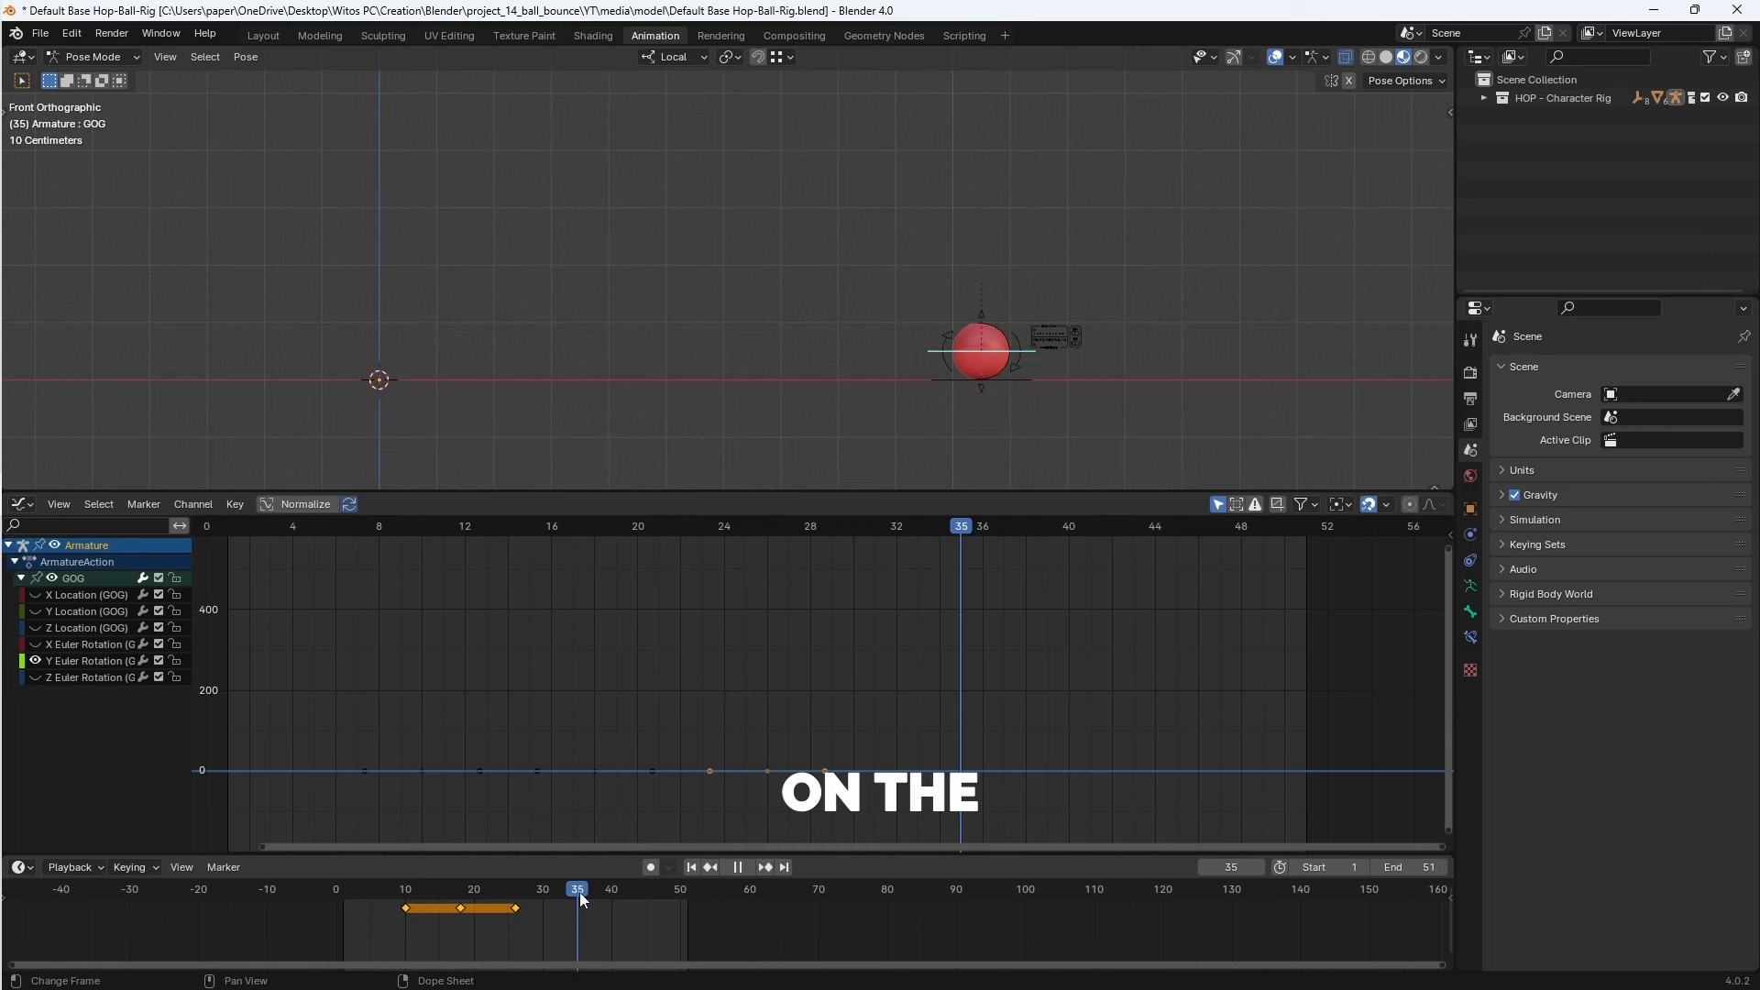
- Insert a Location & Rotation keyframe on the GOG control at frame 35 and move it to frame 33
key("i")
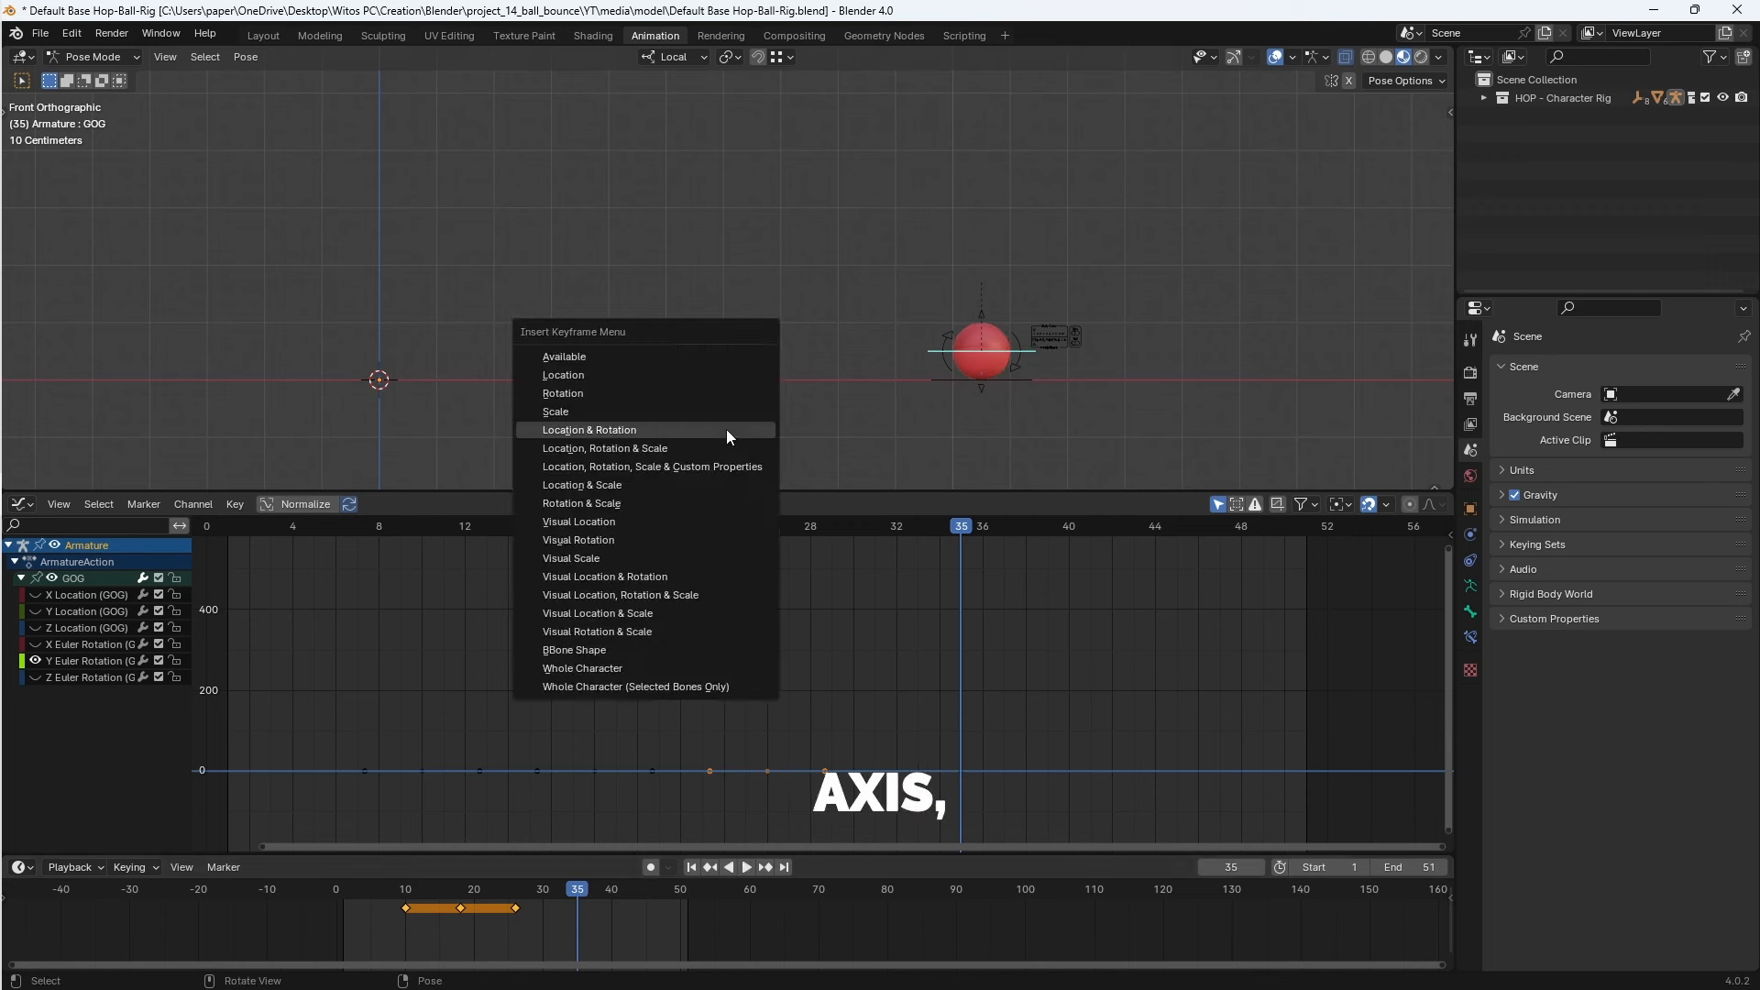
left_click(727, 430)
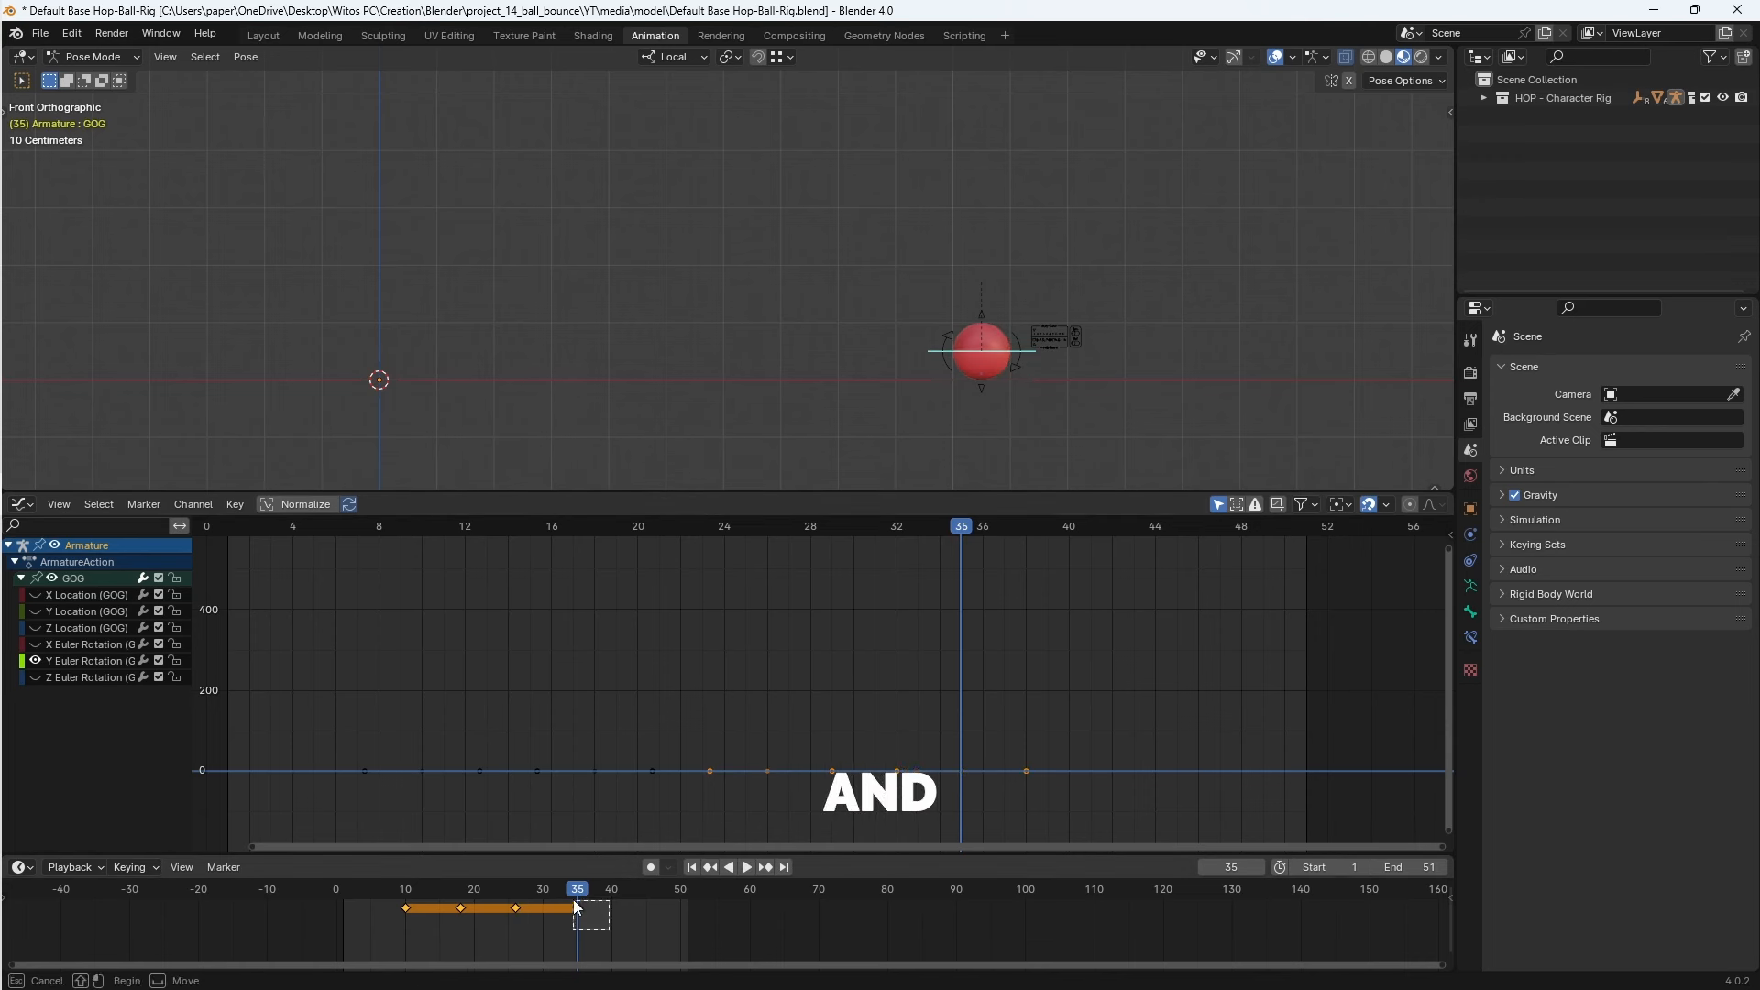
left_click_drag(576, 908, 558, 913)
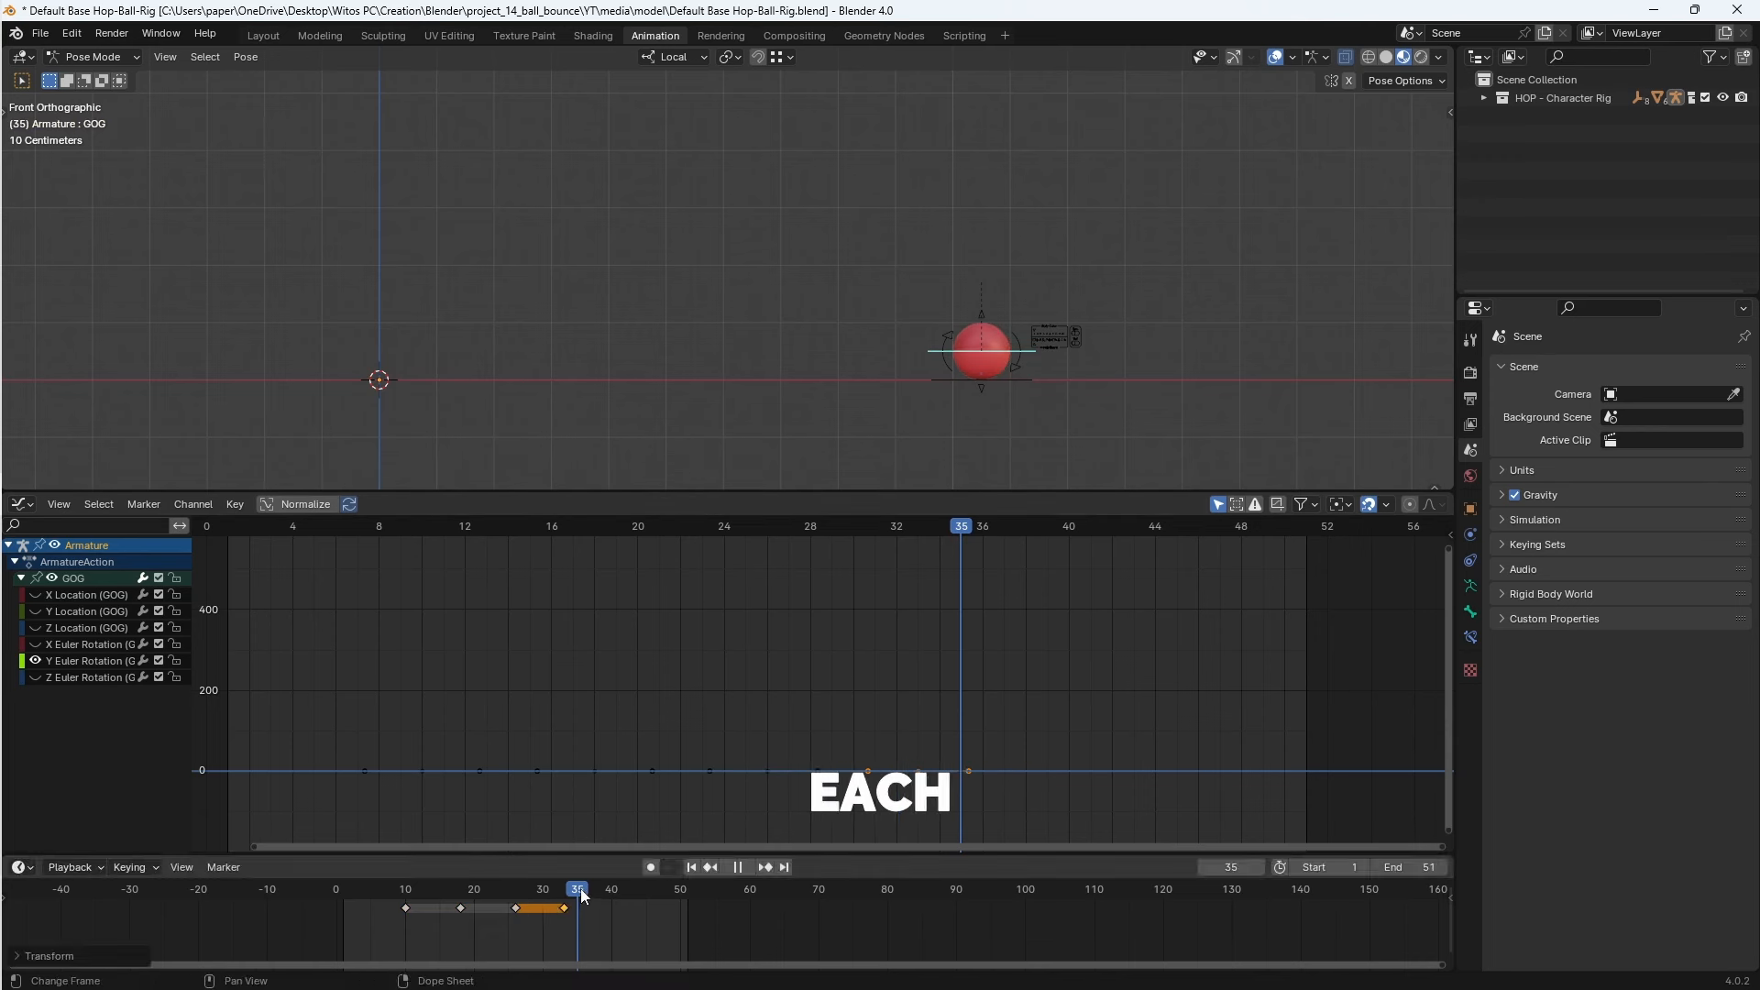
- Insert another keyframe on the GOG control at frame 36 and scrub to frame 31
left_click(585, 888)
key("i")
left_click(699, 376)
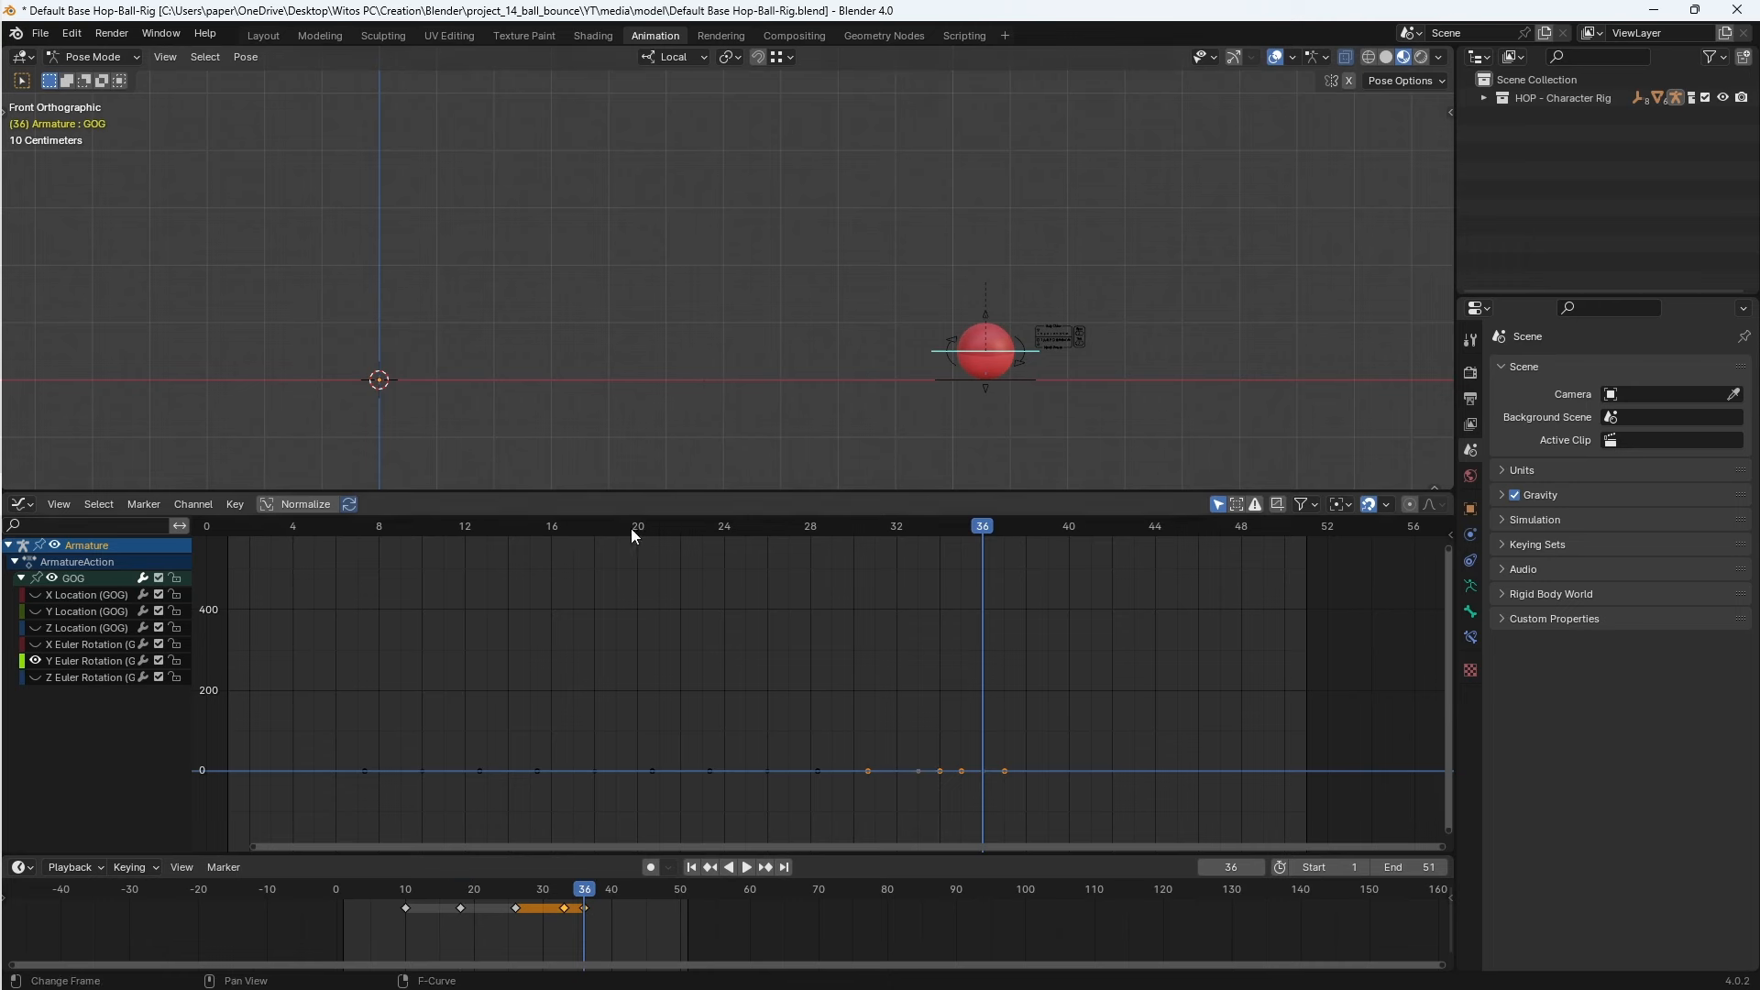
left_click_drag(631, 529, 875, 530)
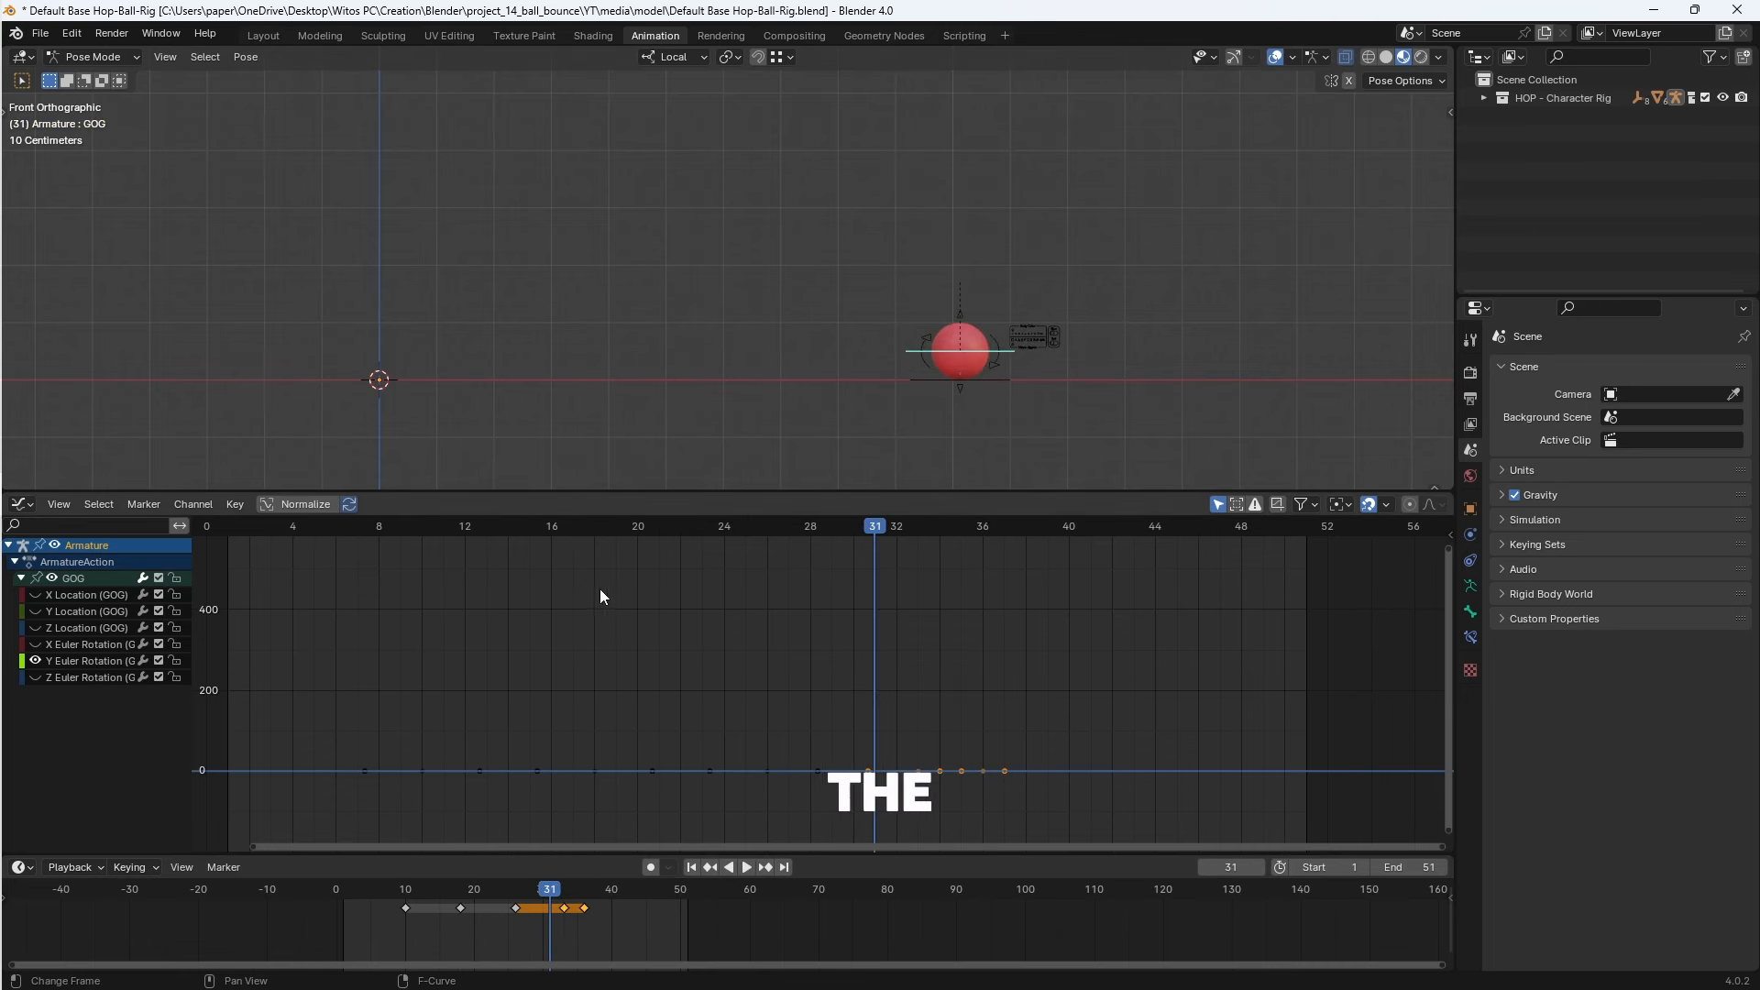
- Raise the GOG control about 2.4 m along local Y at frame 15 and insert a Location & Rotation keyframe
key("space")
left_click_drag(458, 533, 432, 537)
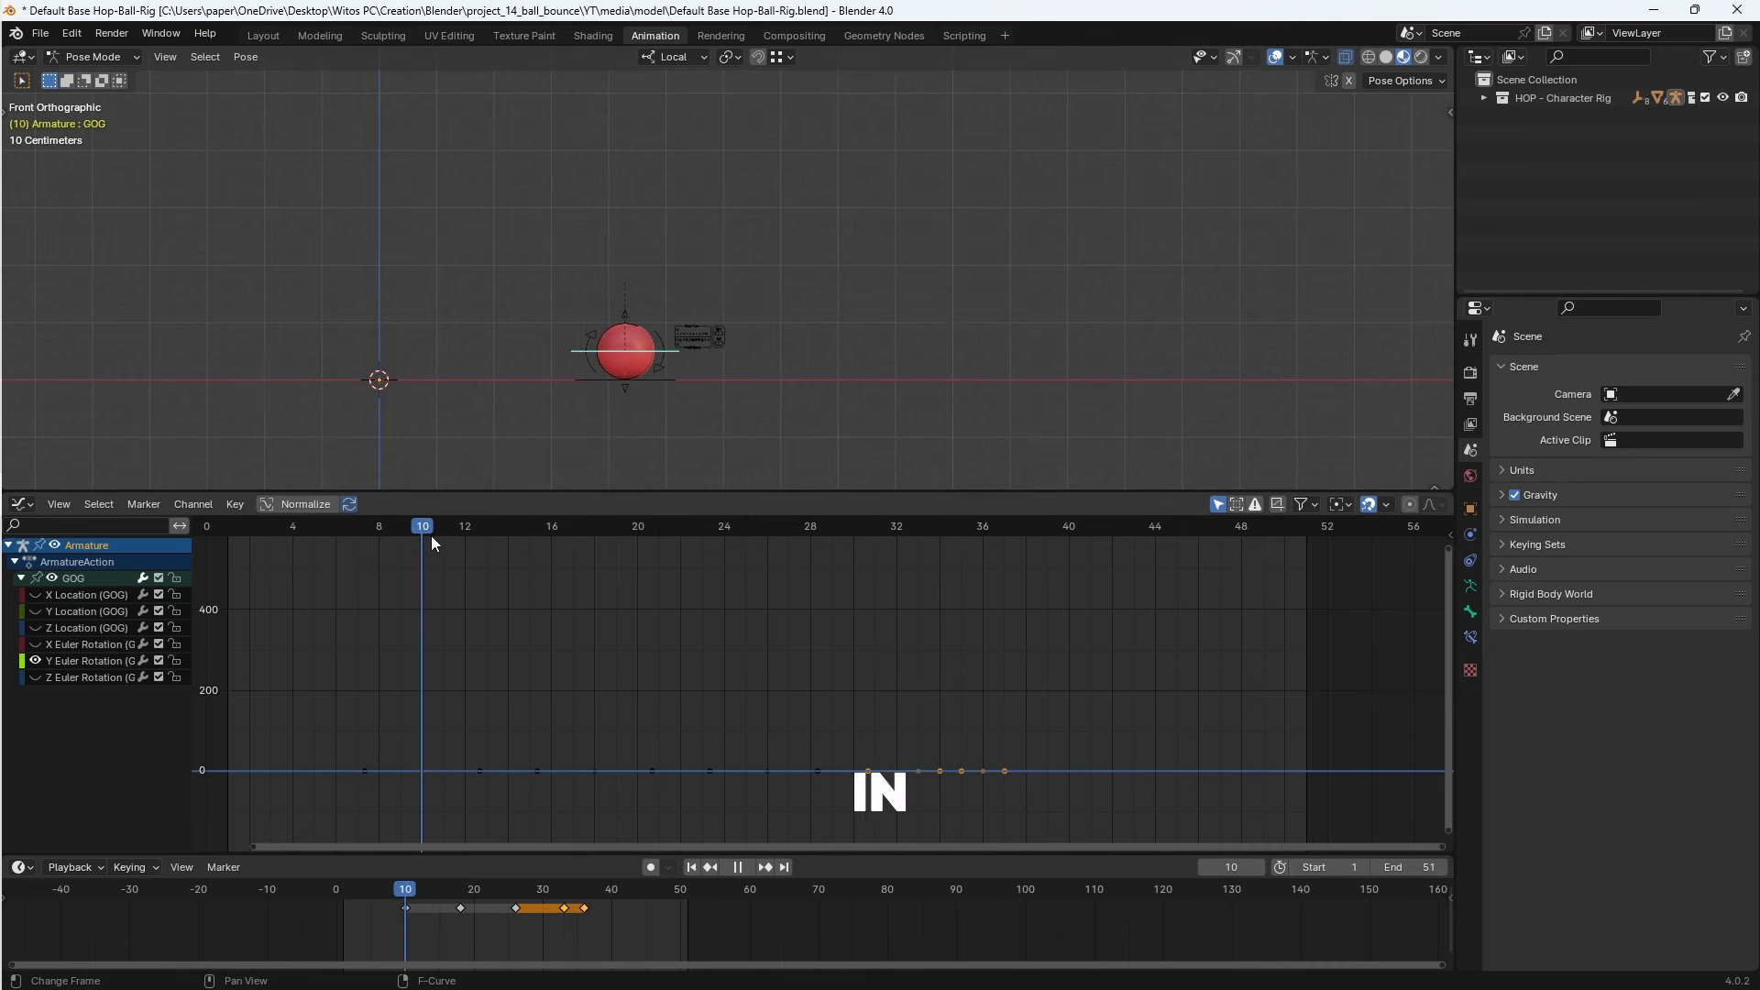
key("i")
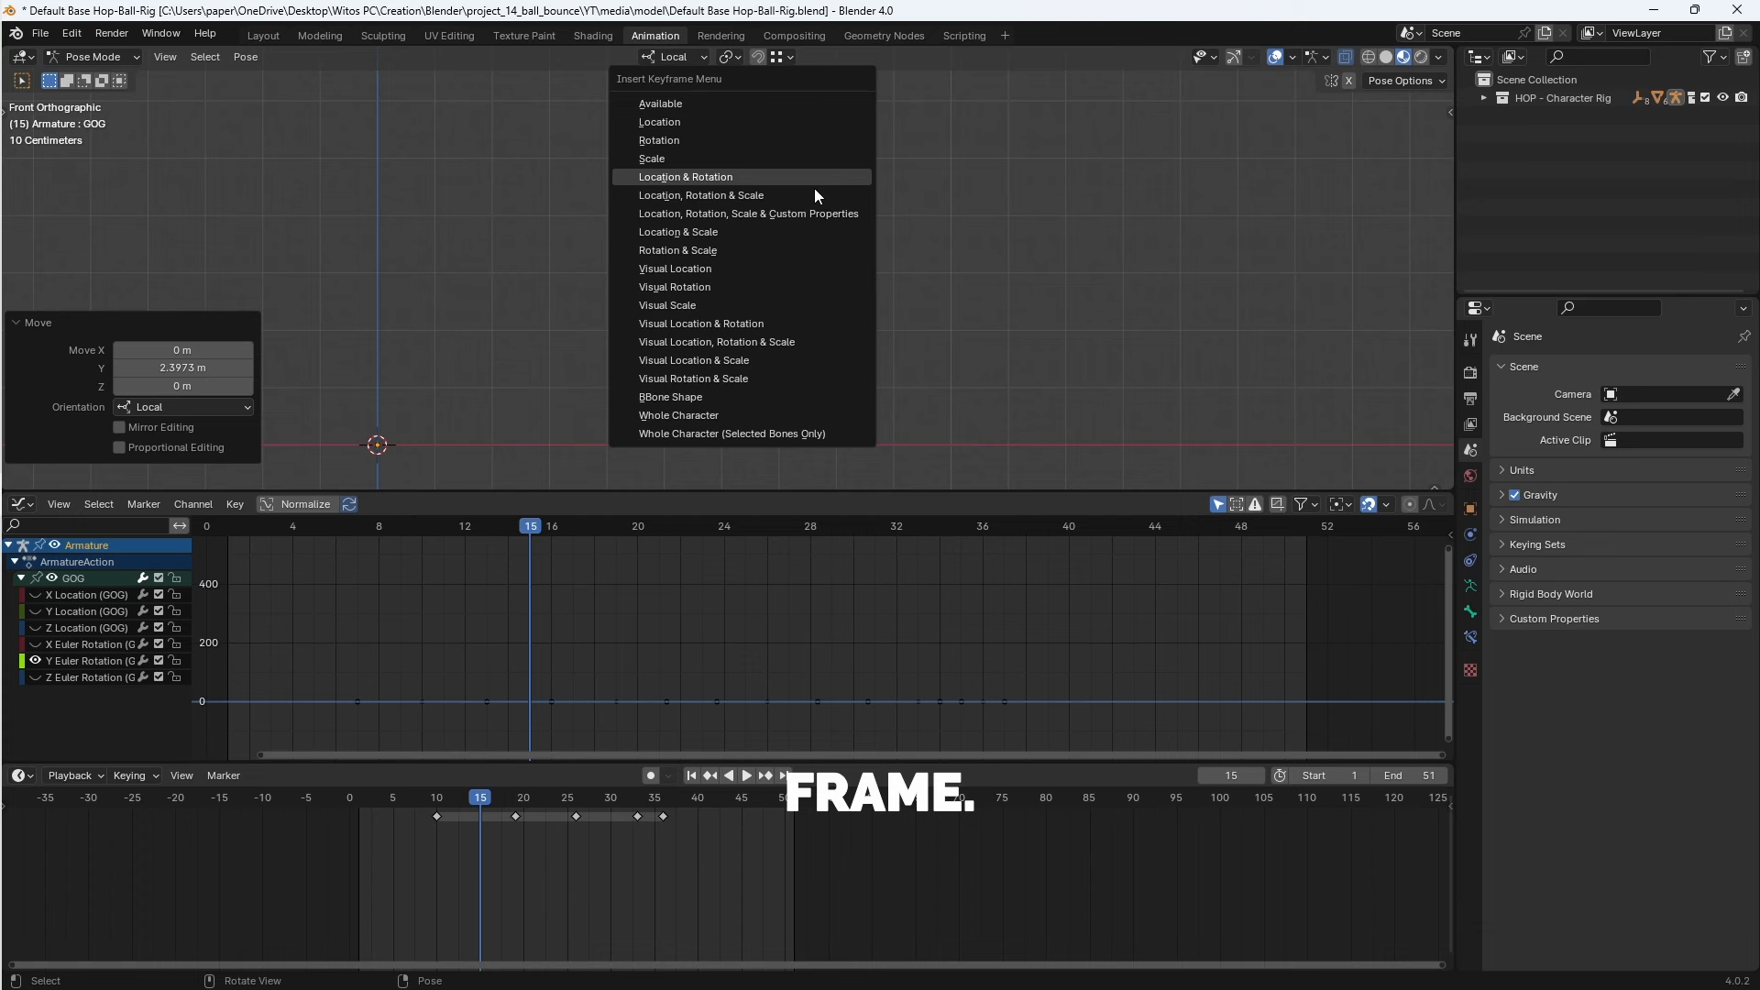
left_click(756, 194)
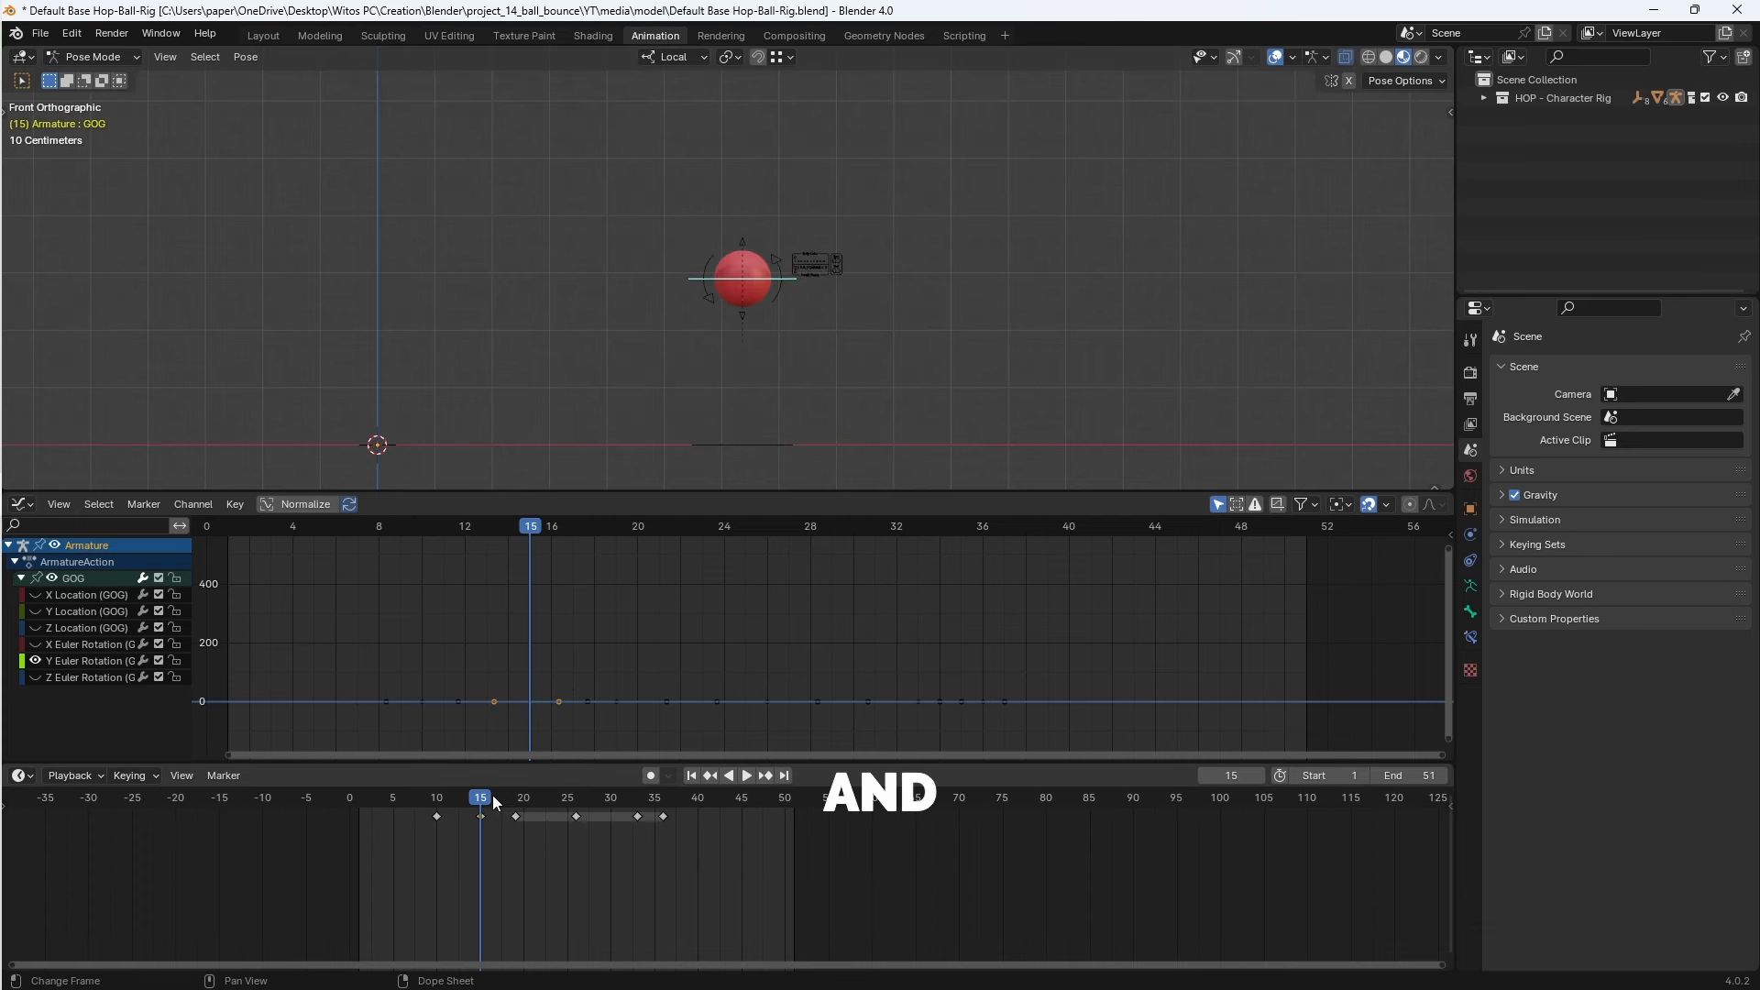
- Go to frame 23 and shift the GOG ground-contact keyframe one frame later, to frame 27
left_click_drag(495, 804, 565, 805)
key("g")
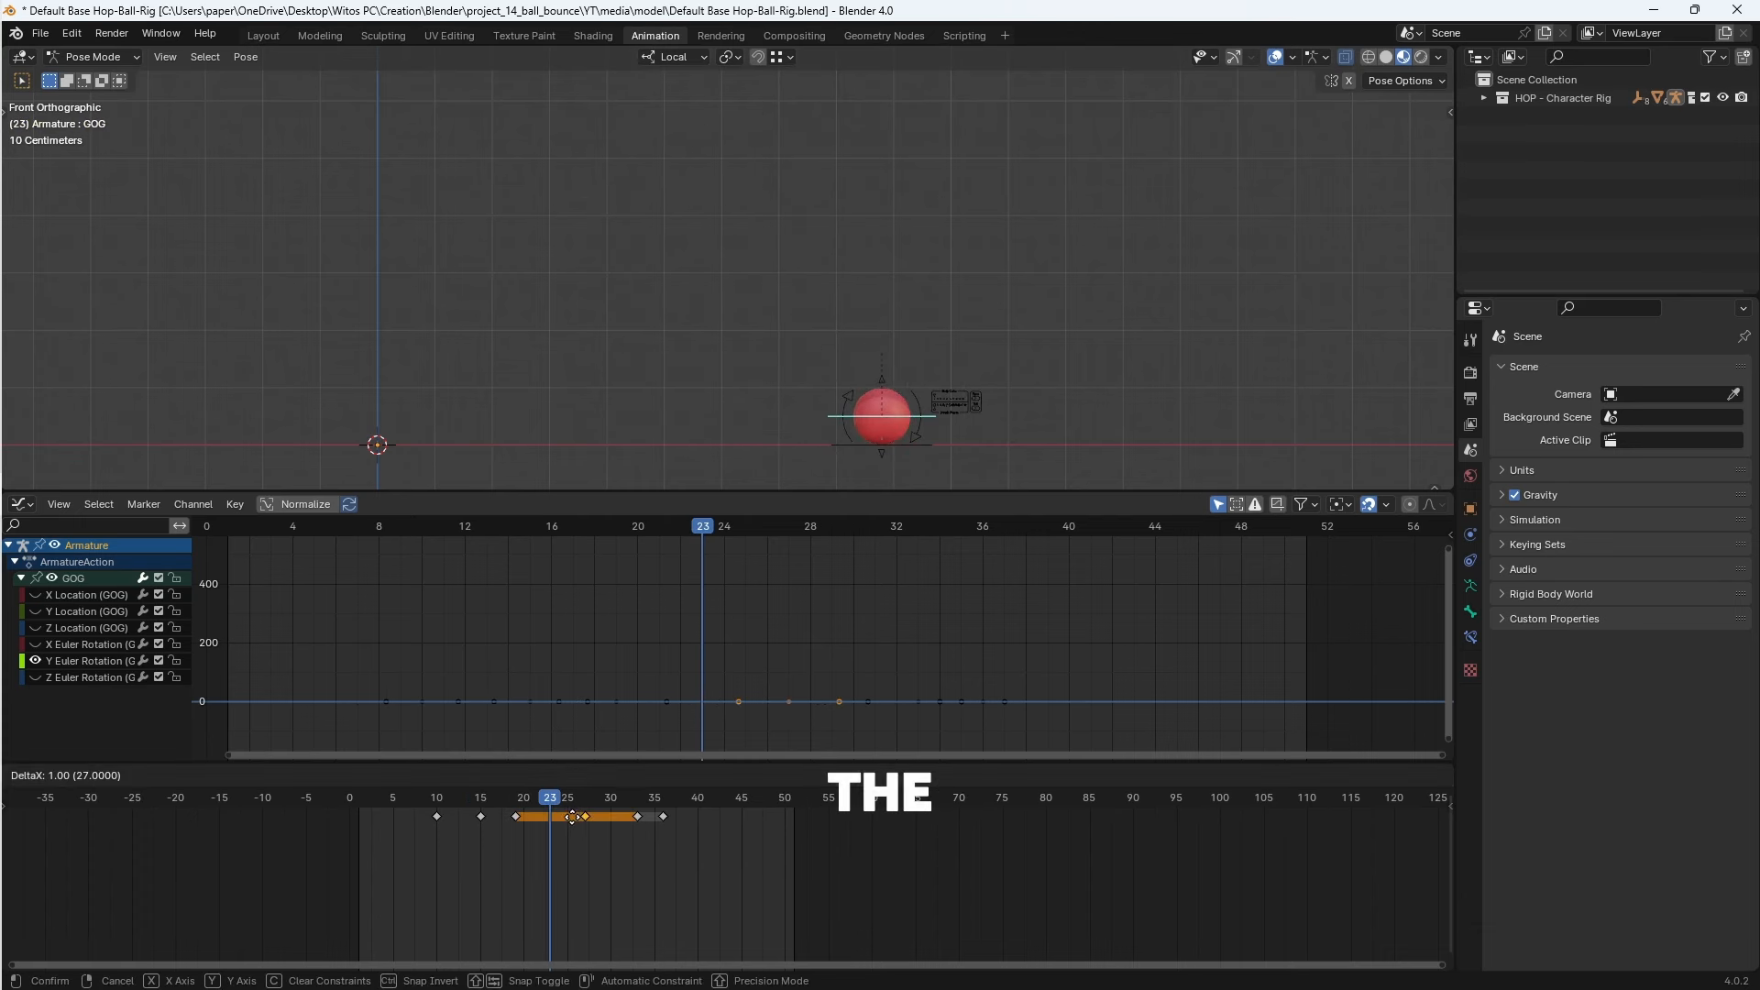
left_click(577, 819)
- Raise the GOG control about 1.7 m along local Y at frame 23, key its Location & Rotation, and go to frame 30
key("i")
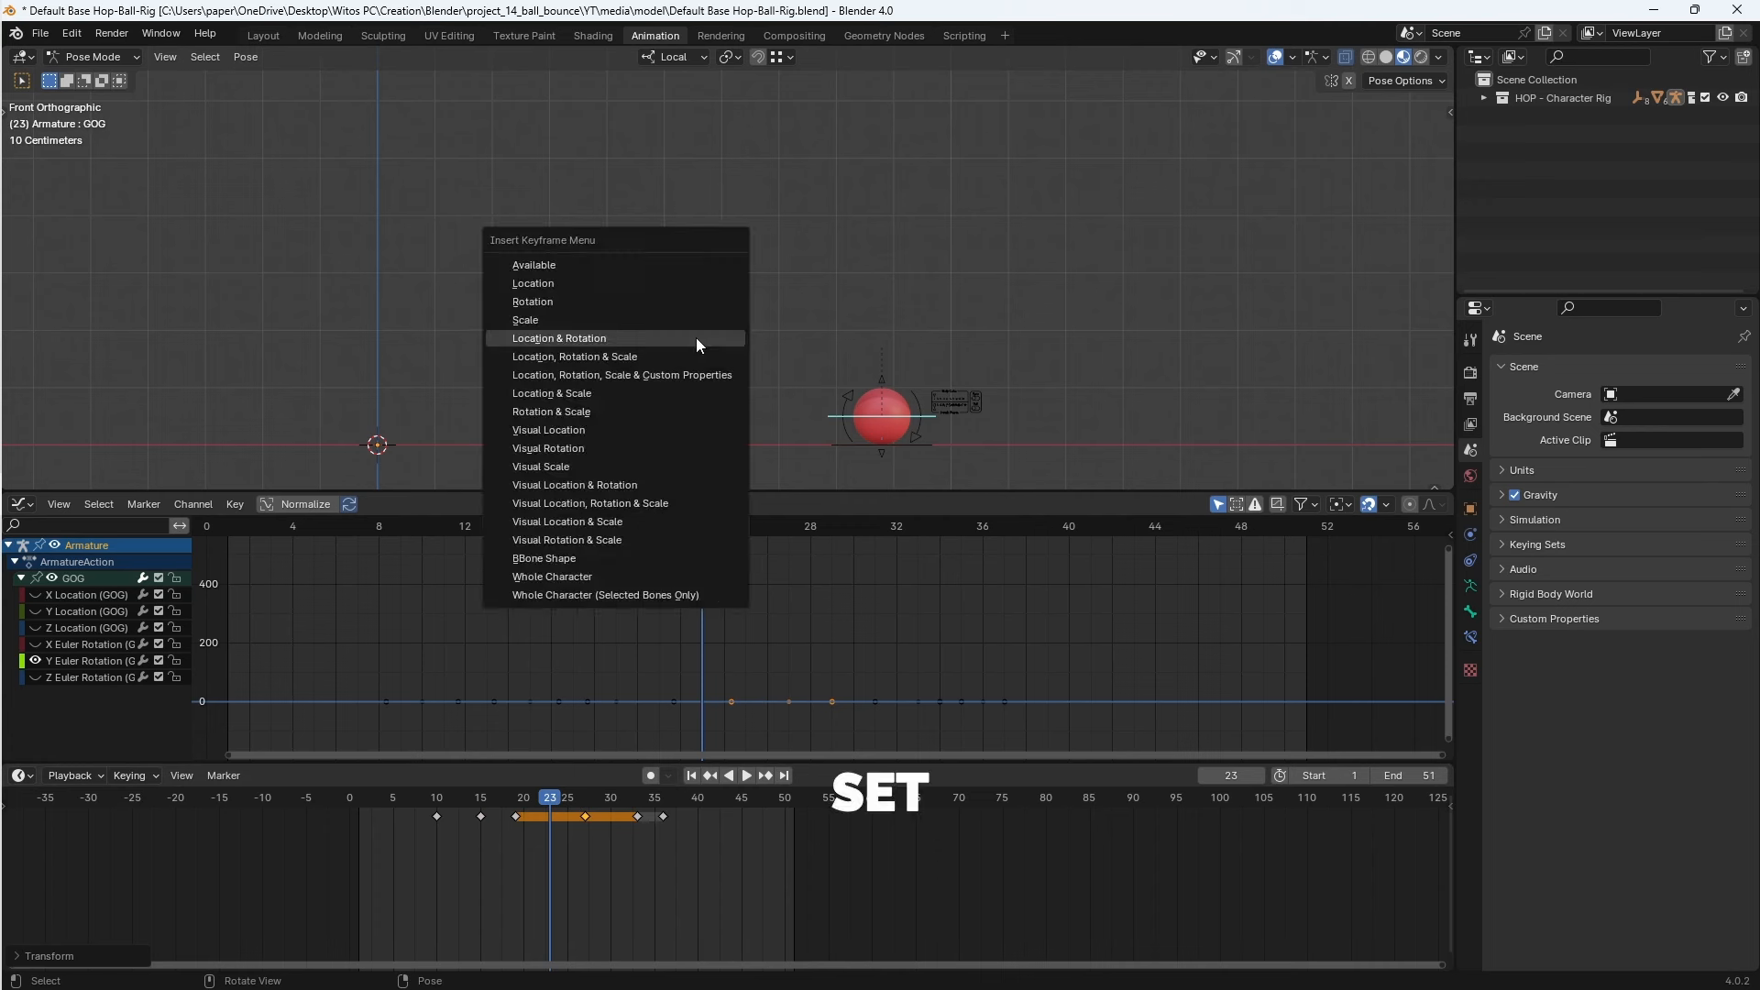
left_click(696, 337)
key("g")
key("y")
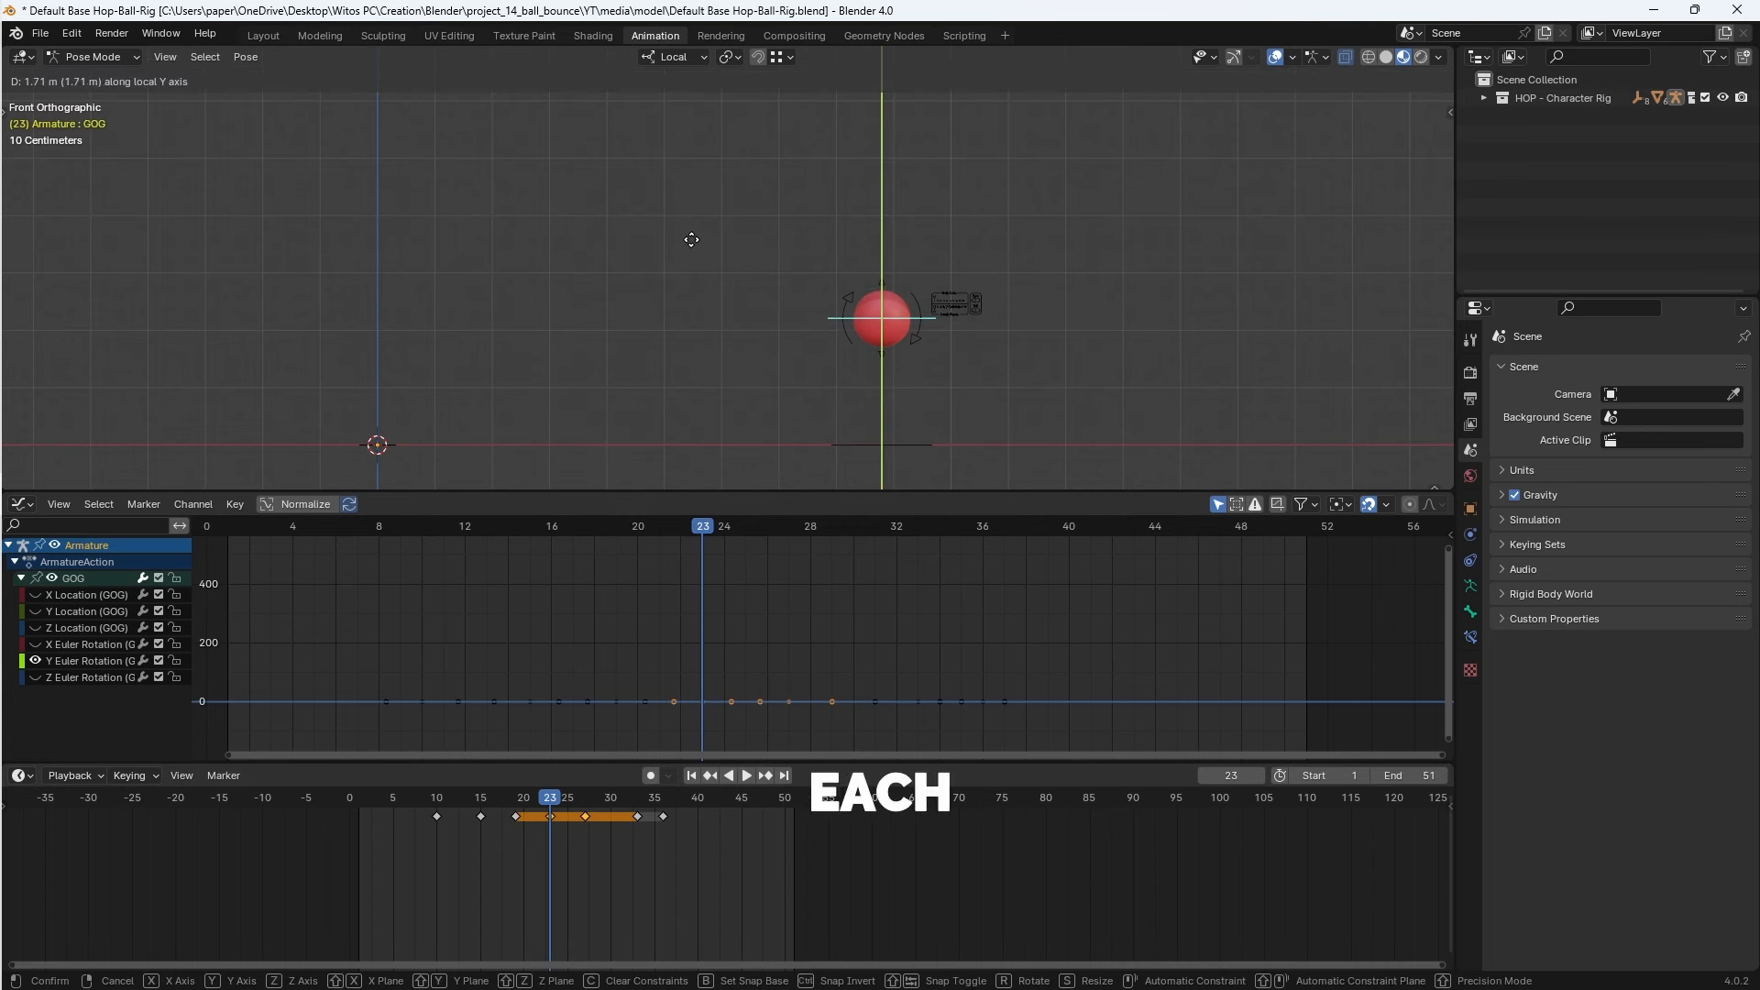
left_click(693, 242)
key("i")
left_click(696, 243)
middle_click_drag(759, 704, 692, 704)
left_click_drag(561, 794, 620, 814)
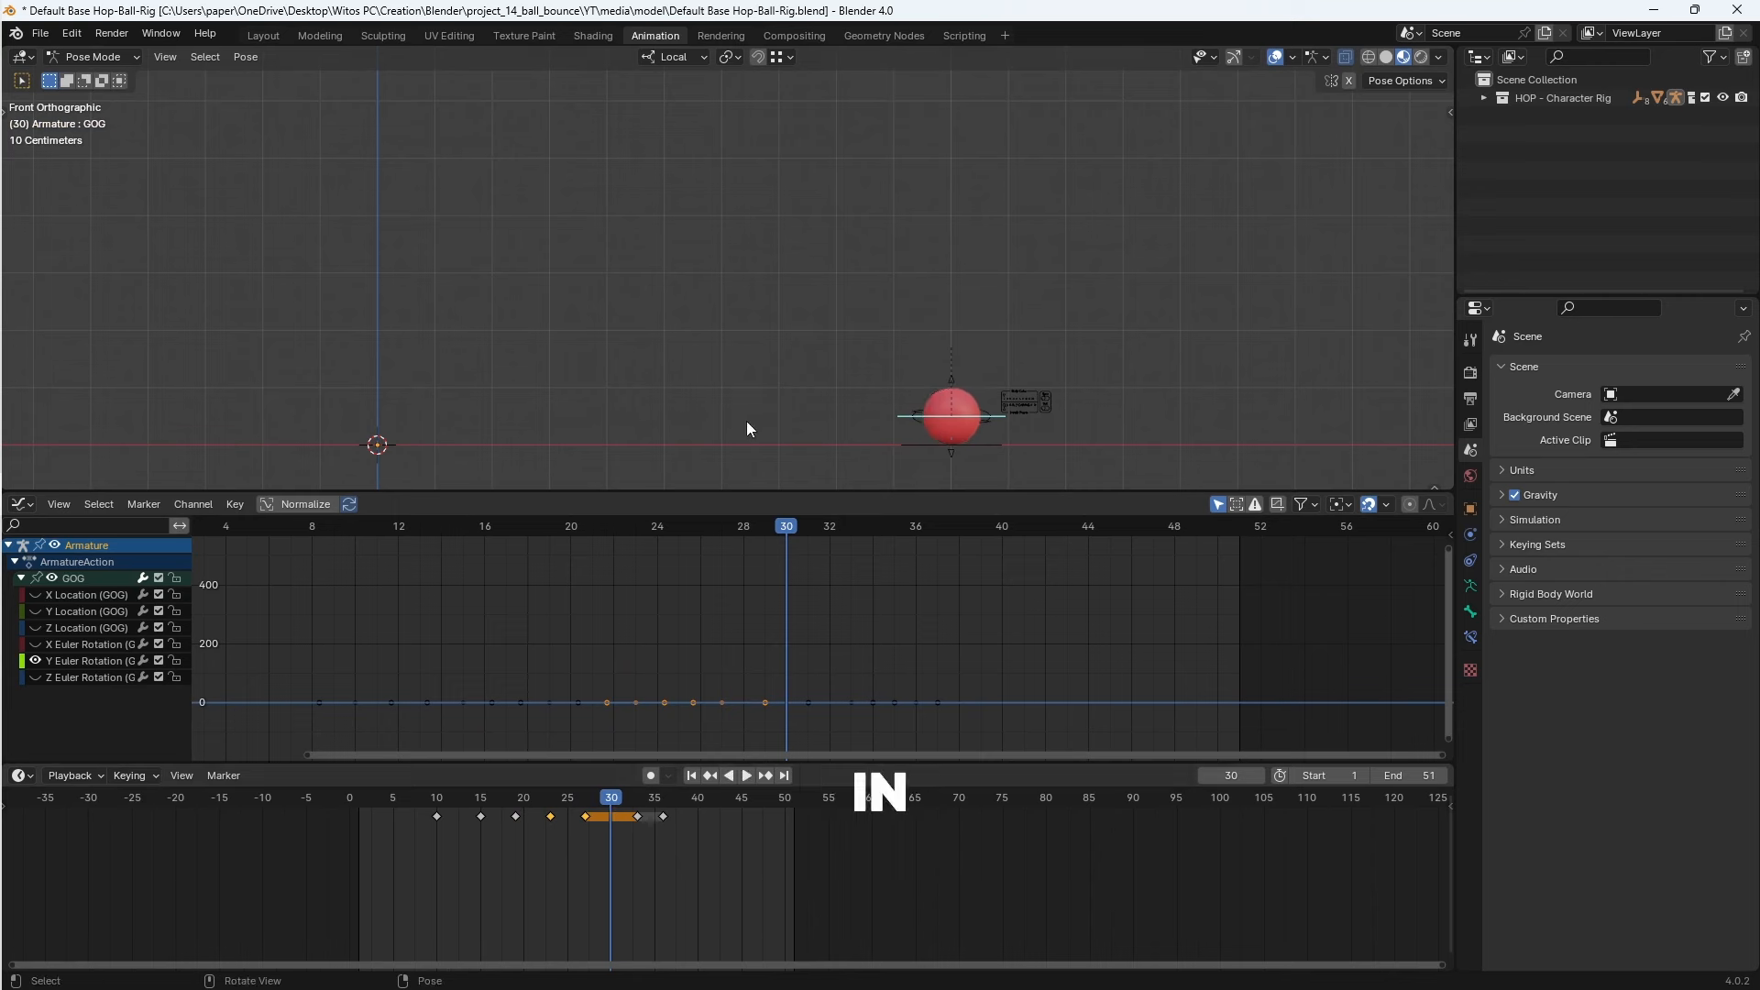
- Change the handle type of the ground-contact keyframes on GOG's Y Location curve so the curve bounces sharply at each impact
left_click_drag(946, 735, 598, 715)
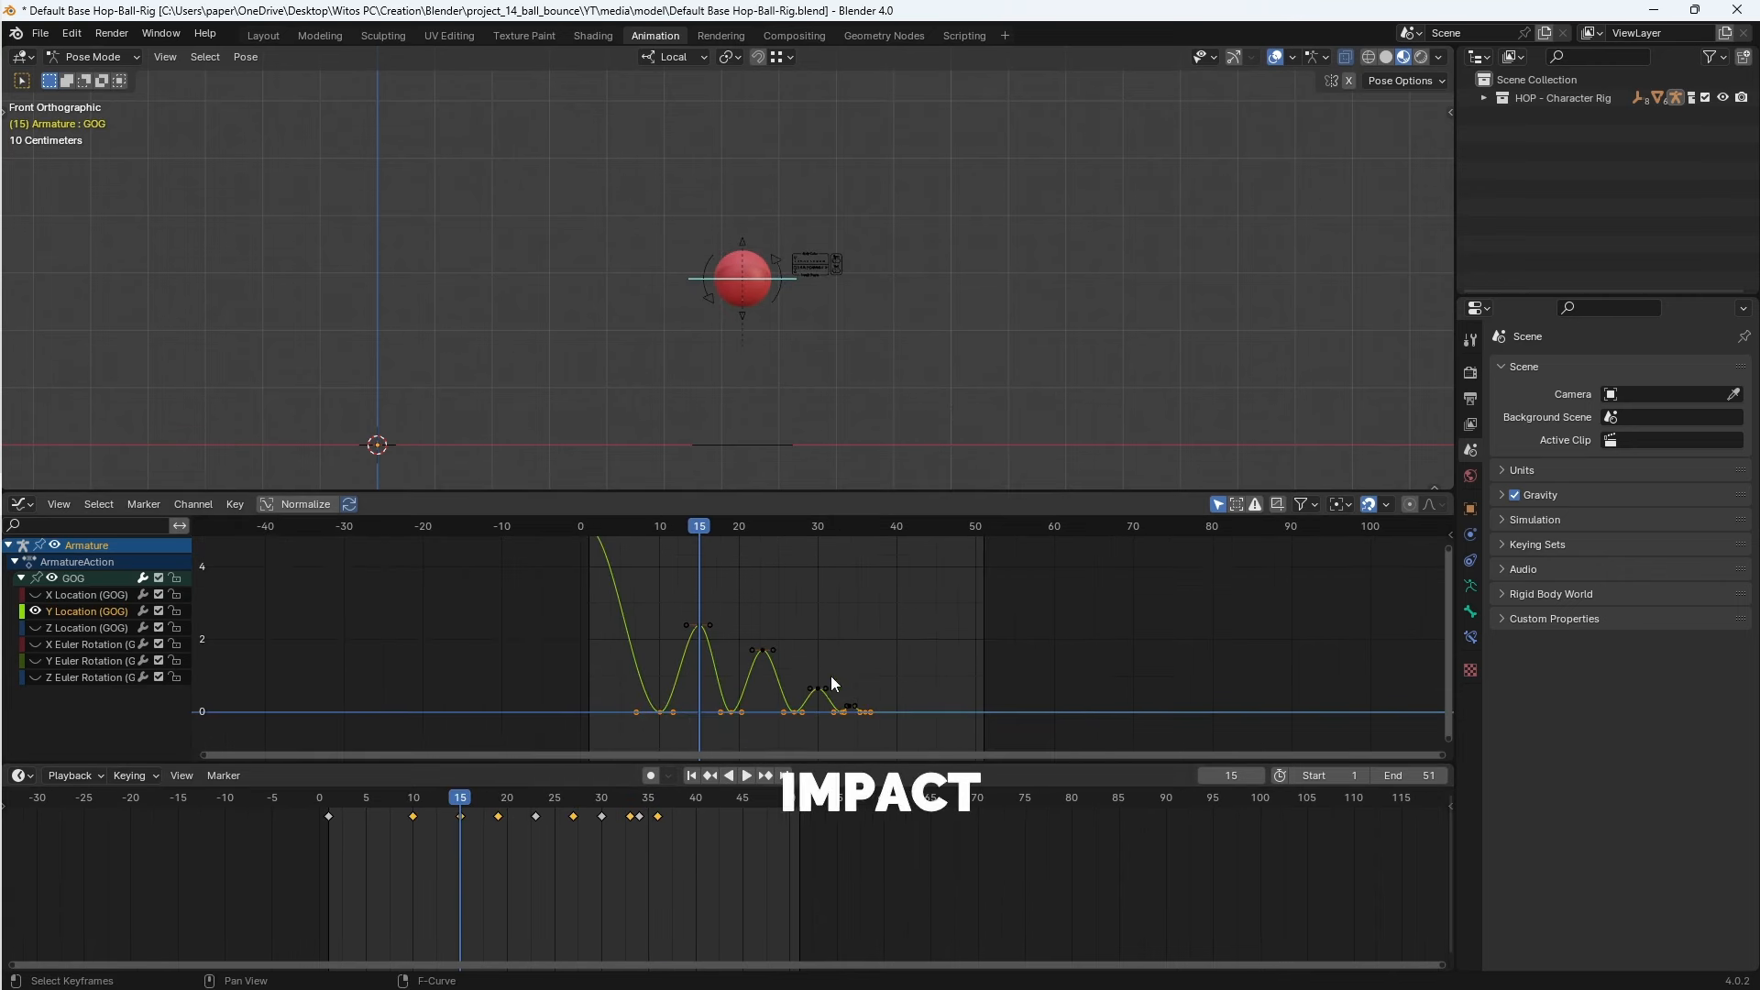
key("v")
left_click(831, 611)
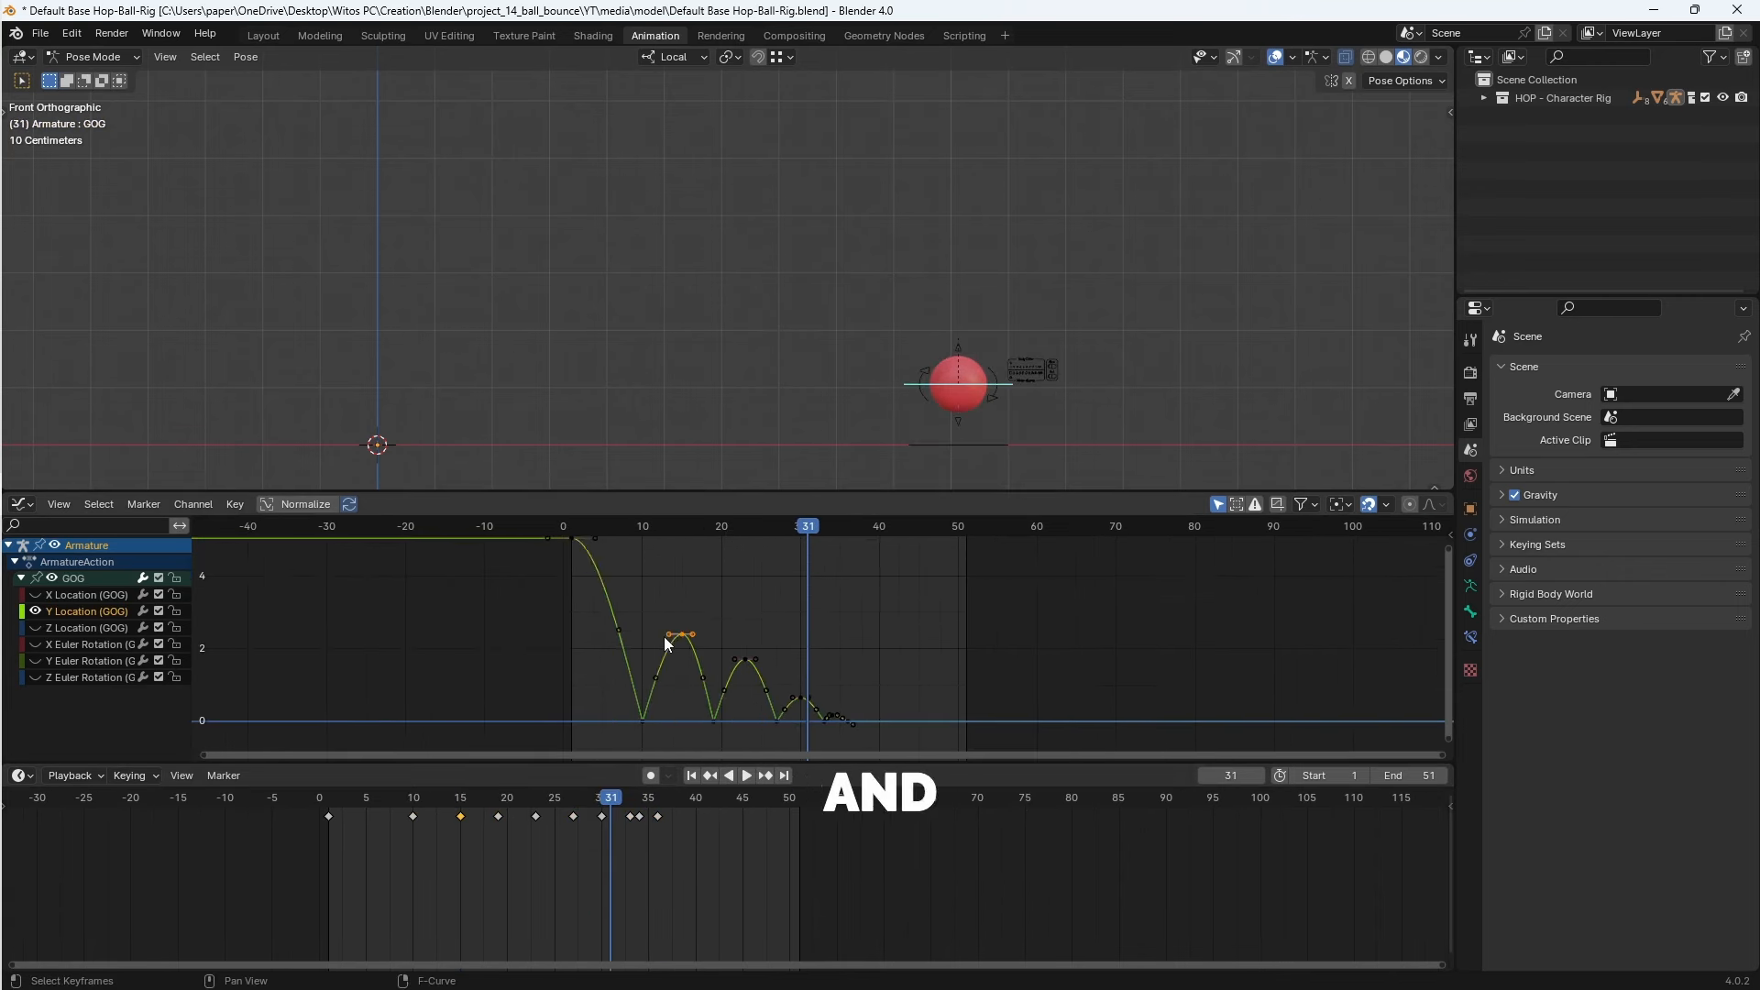
- Change the handle type of the peak keyframes at frames 15 and 23 on GOG's Y Location curve
key("v")
left_click(618, 648)
left_click(745, 660)
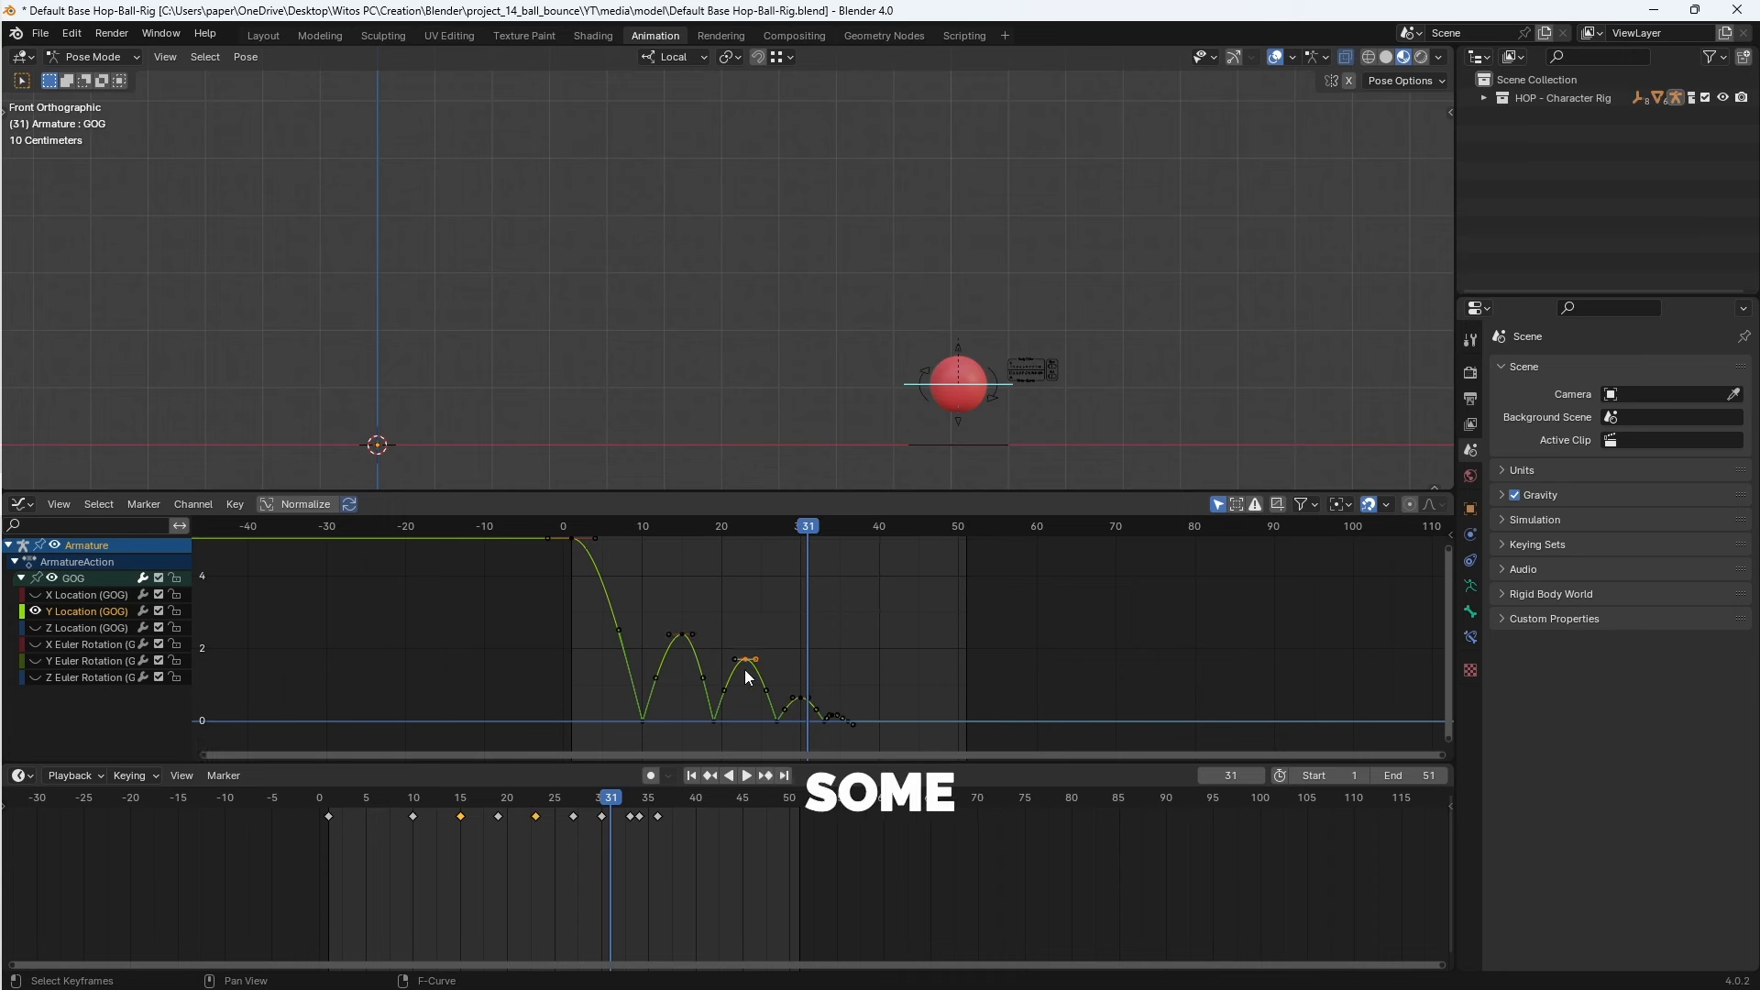
key("v")
left_click(740, 670)
- Scale up the handles of the Y Location peak keyframes at frames 15, 23 and 30 to round the bounce arcs
key("s")
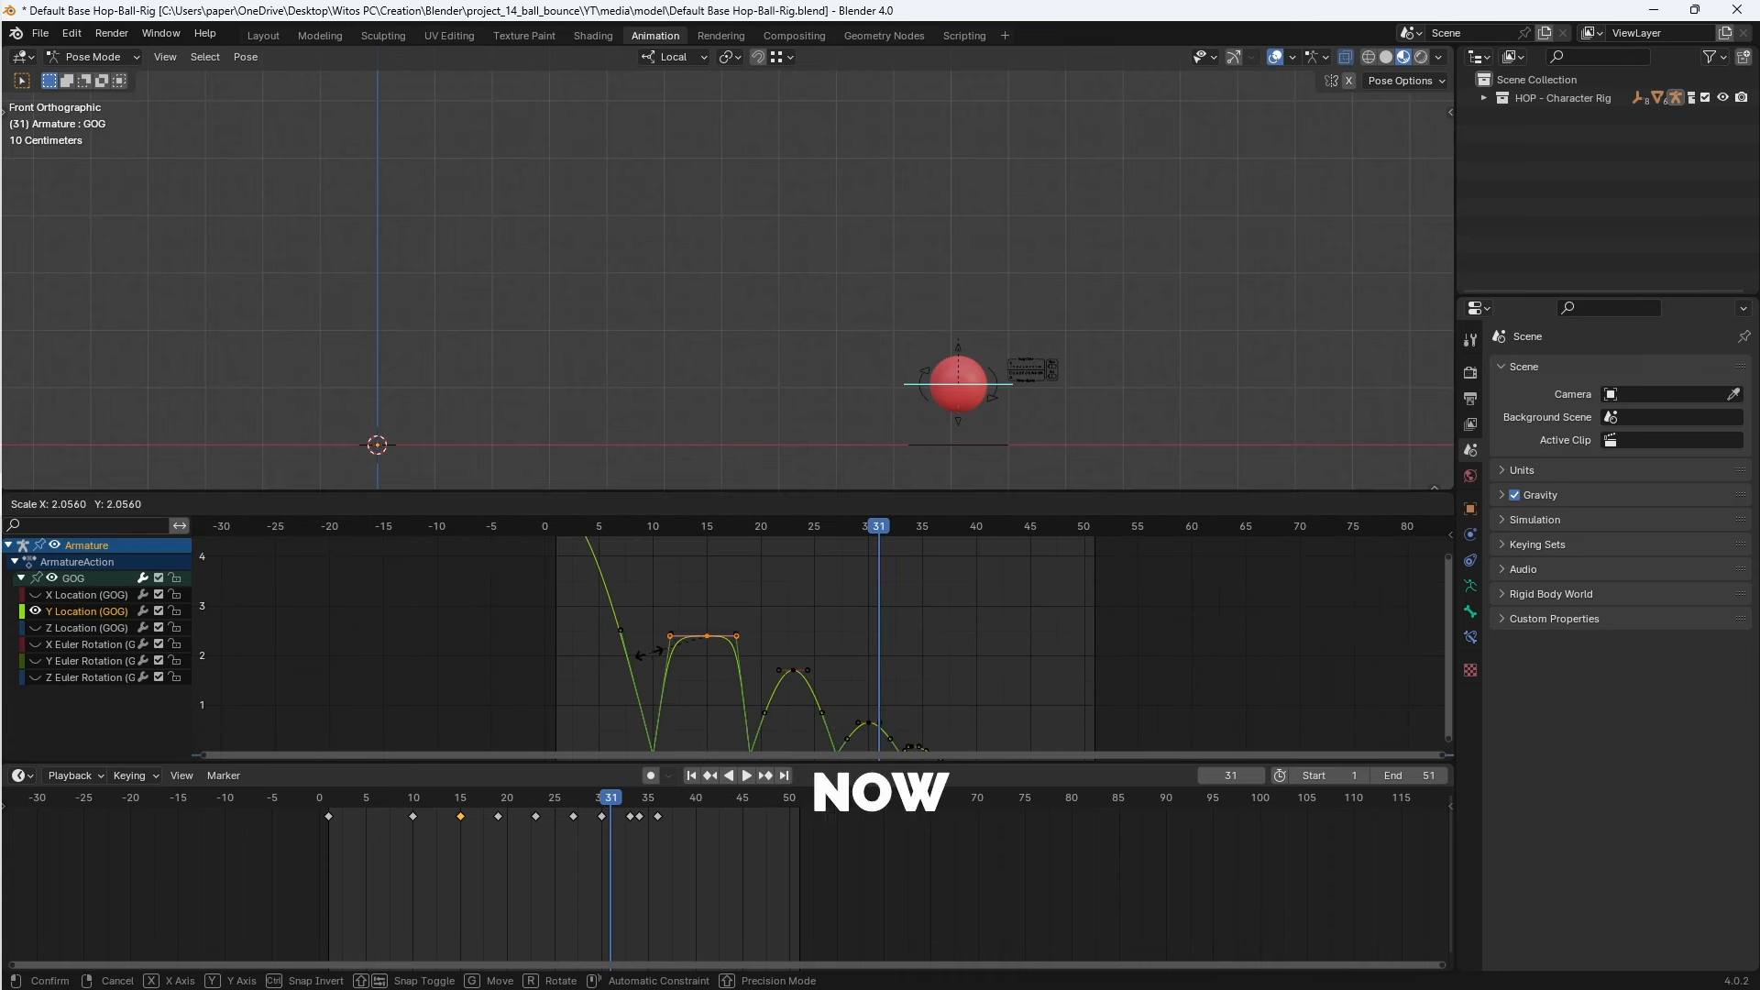
left_click(658, 655)
left_click_drag(831, 646, 771, 682)
key("s")
left_click(756, 681)
left_click(868, 723)
middle_click_drag(869, 722, 826, 690)
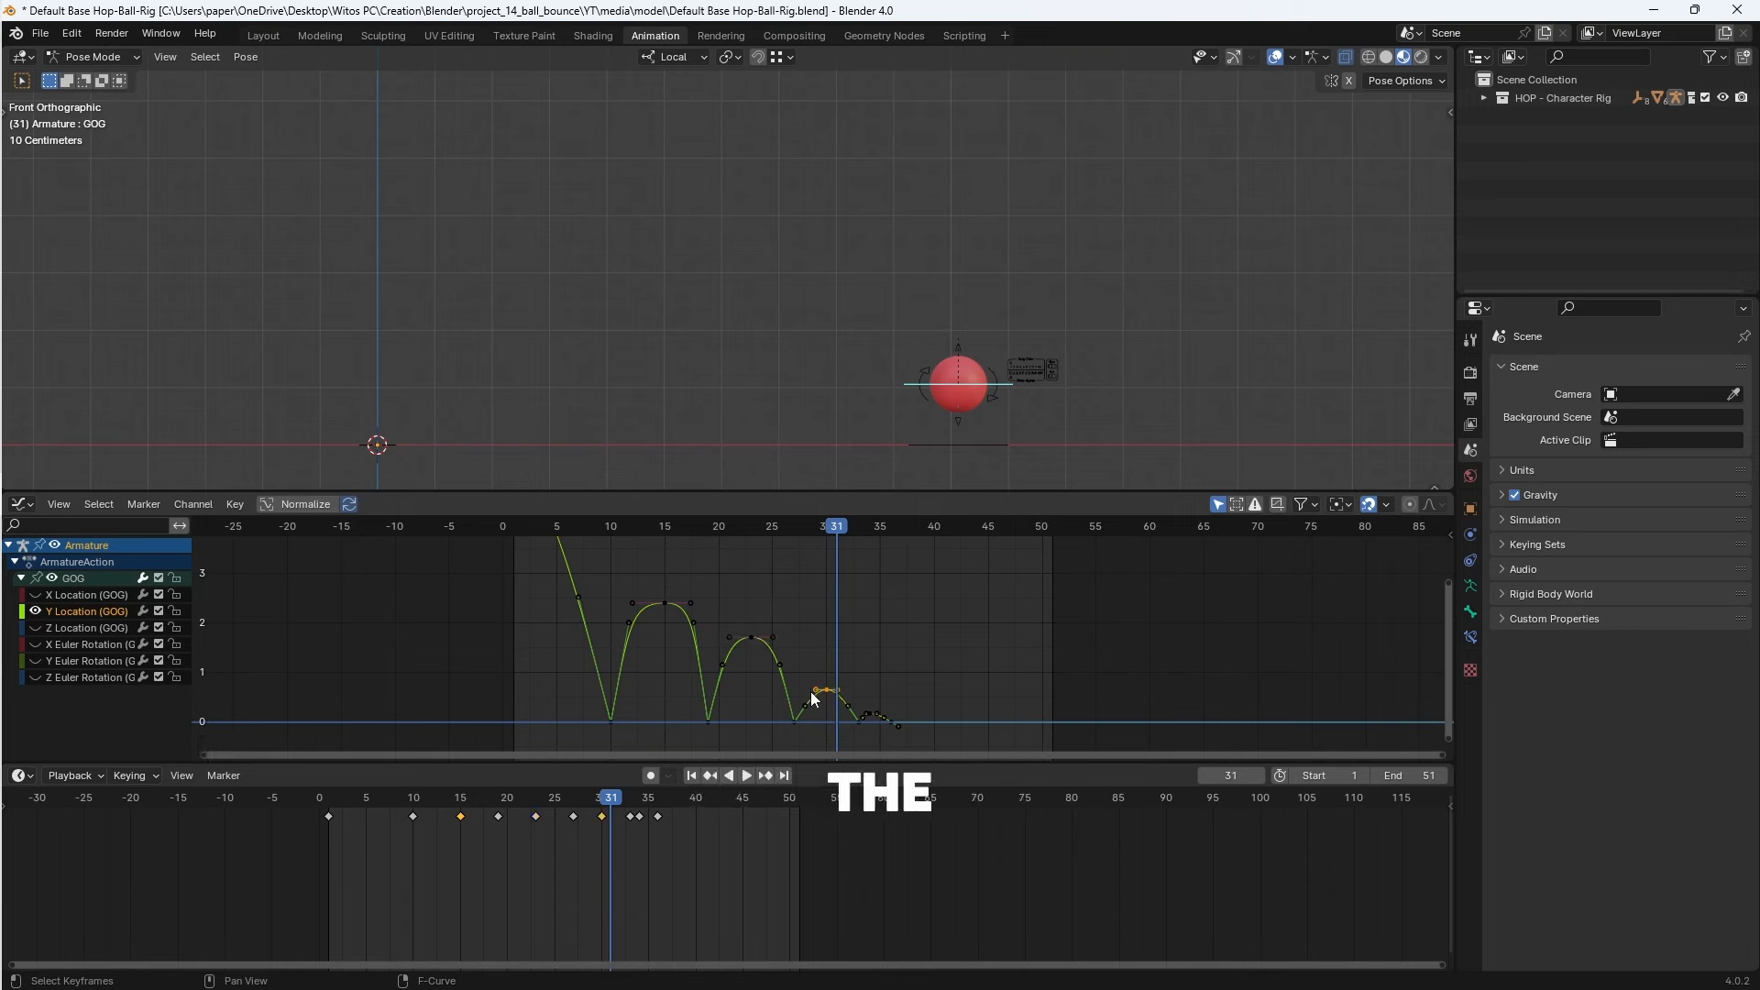
middle_click_drag(748, 564, 794, 665)
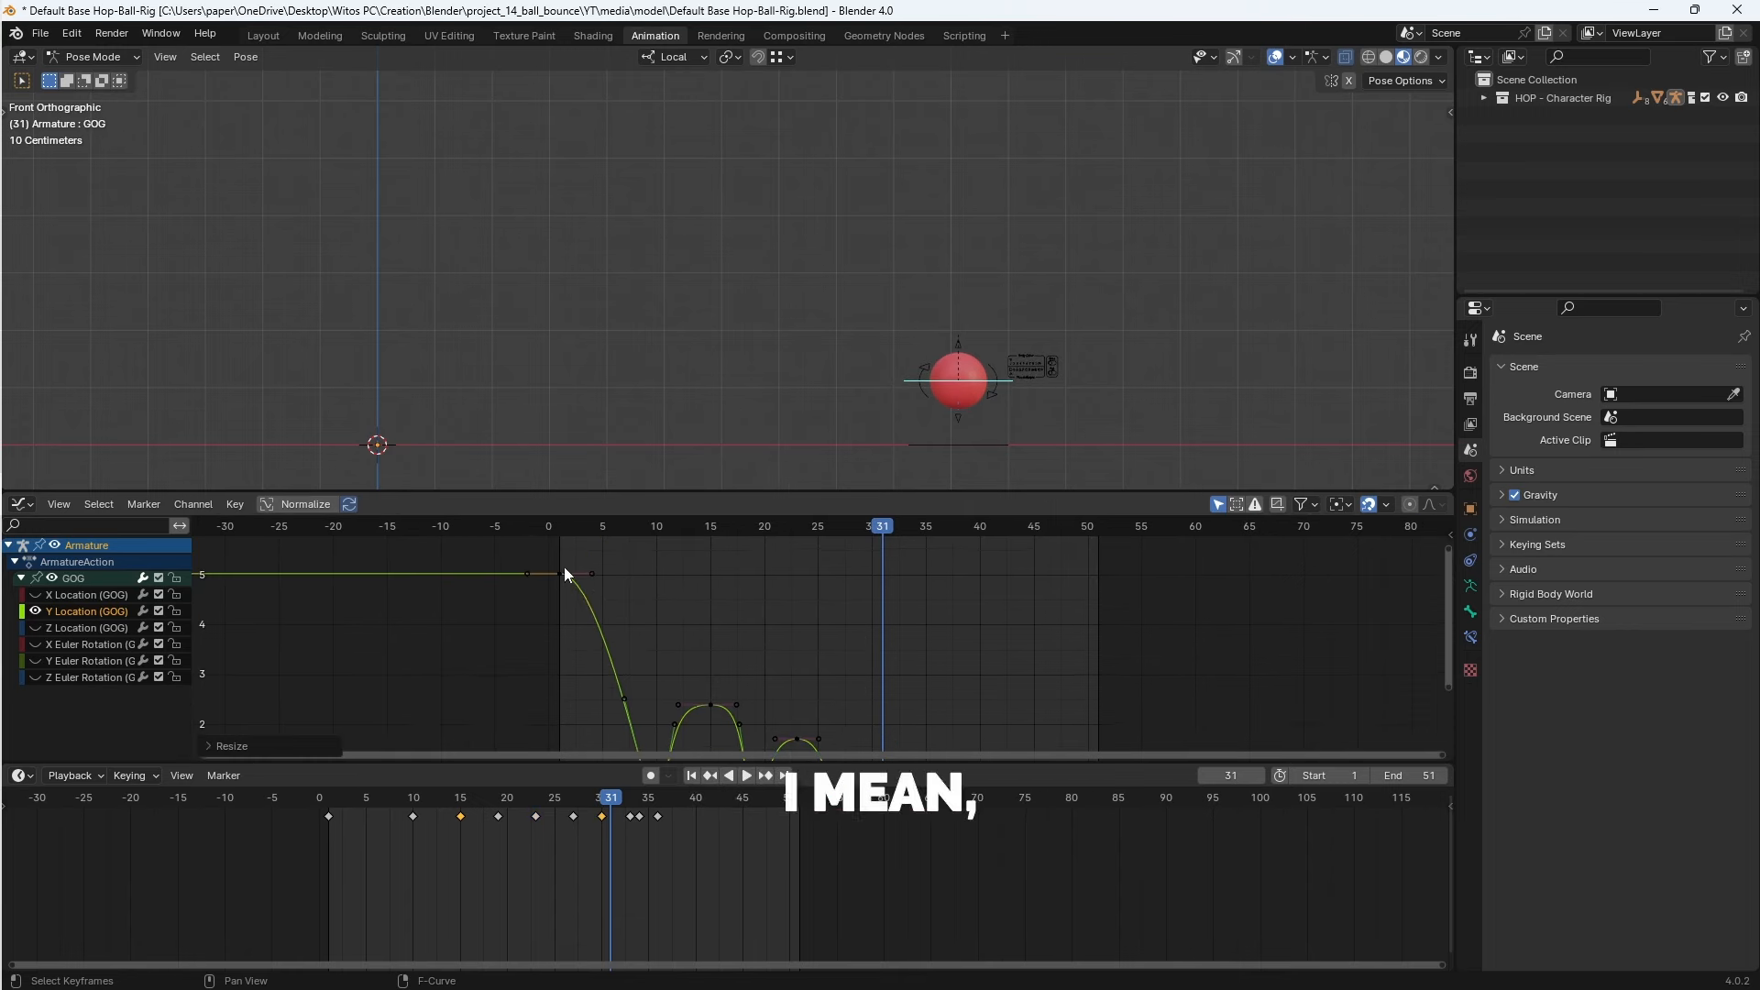
- Try stretching the ball with the Top_Squash control in the YT Hop-Ball-Rig file
key("g")
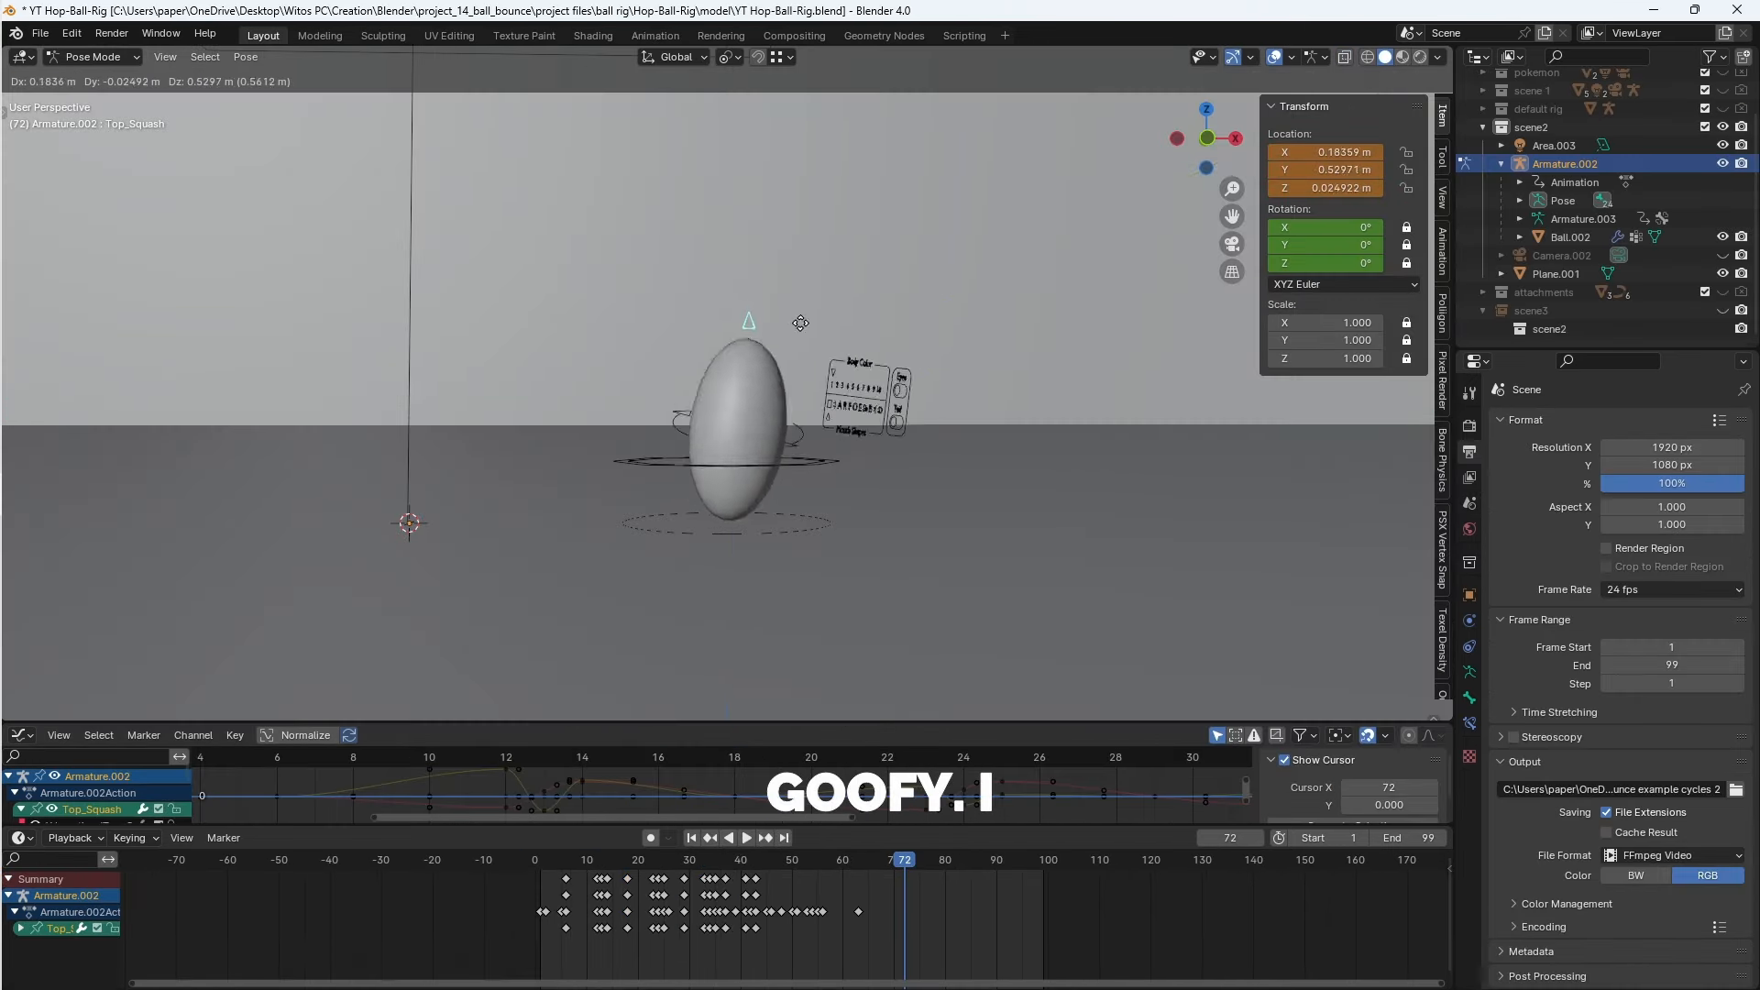
right_click(800, 323)
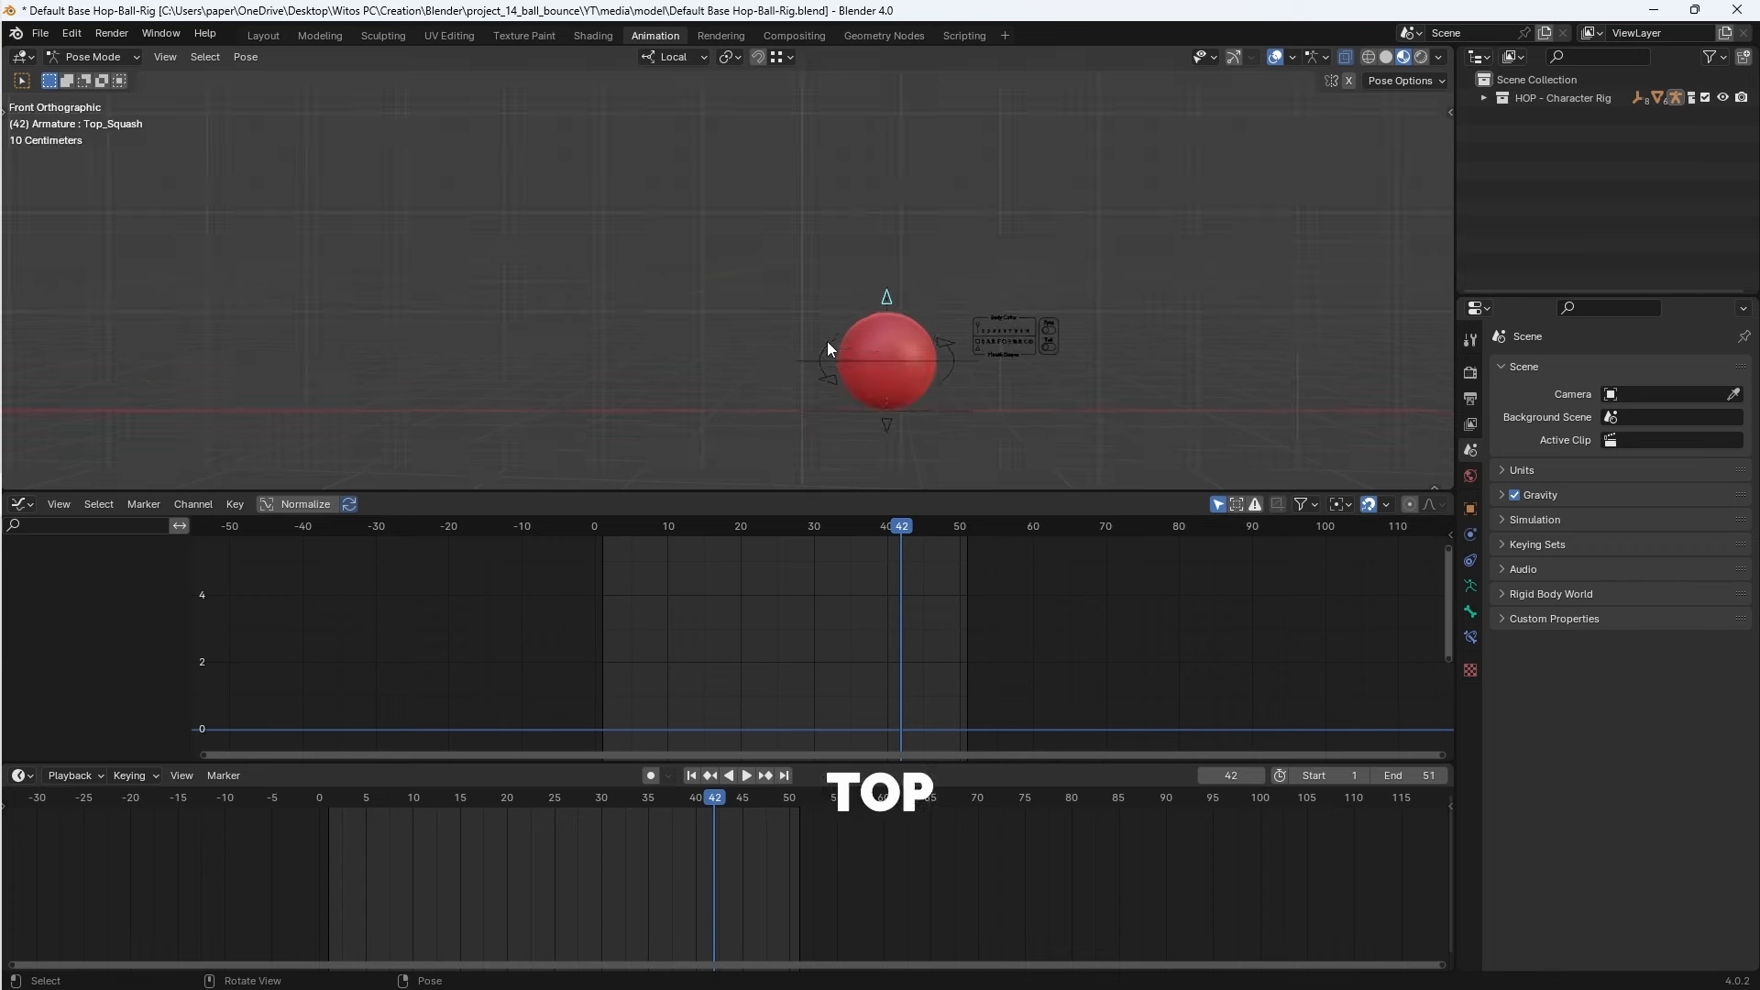
- Calculate the Top_Squash bone's motion path with In Range display, Scene Frame Range computation and Heads as bake location
scroll(827, 341, "down", 4)
middle_click_drag(720, 317, 773, 383, "shift")
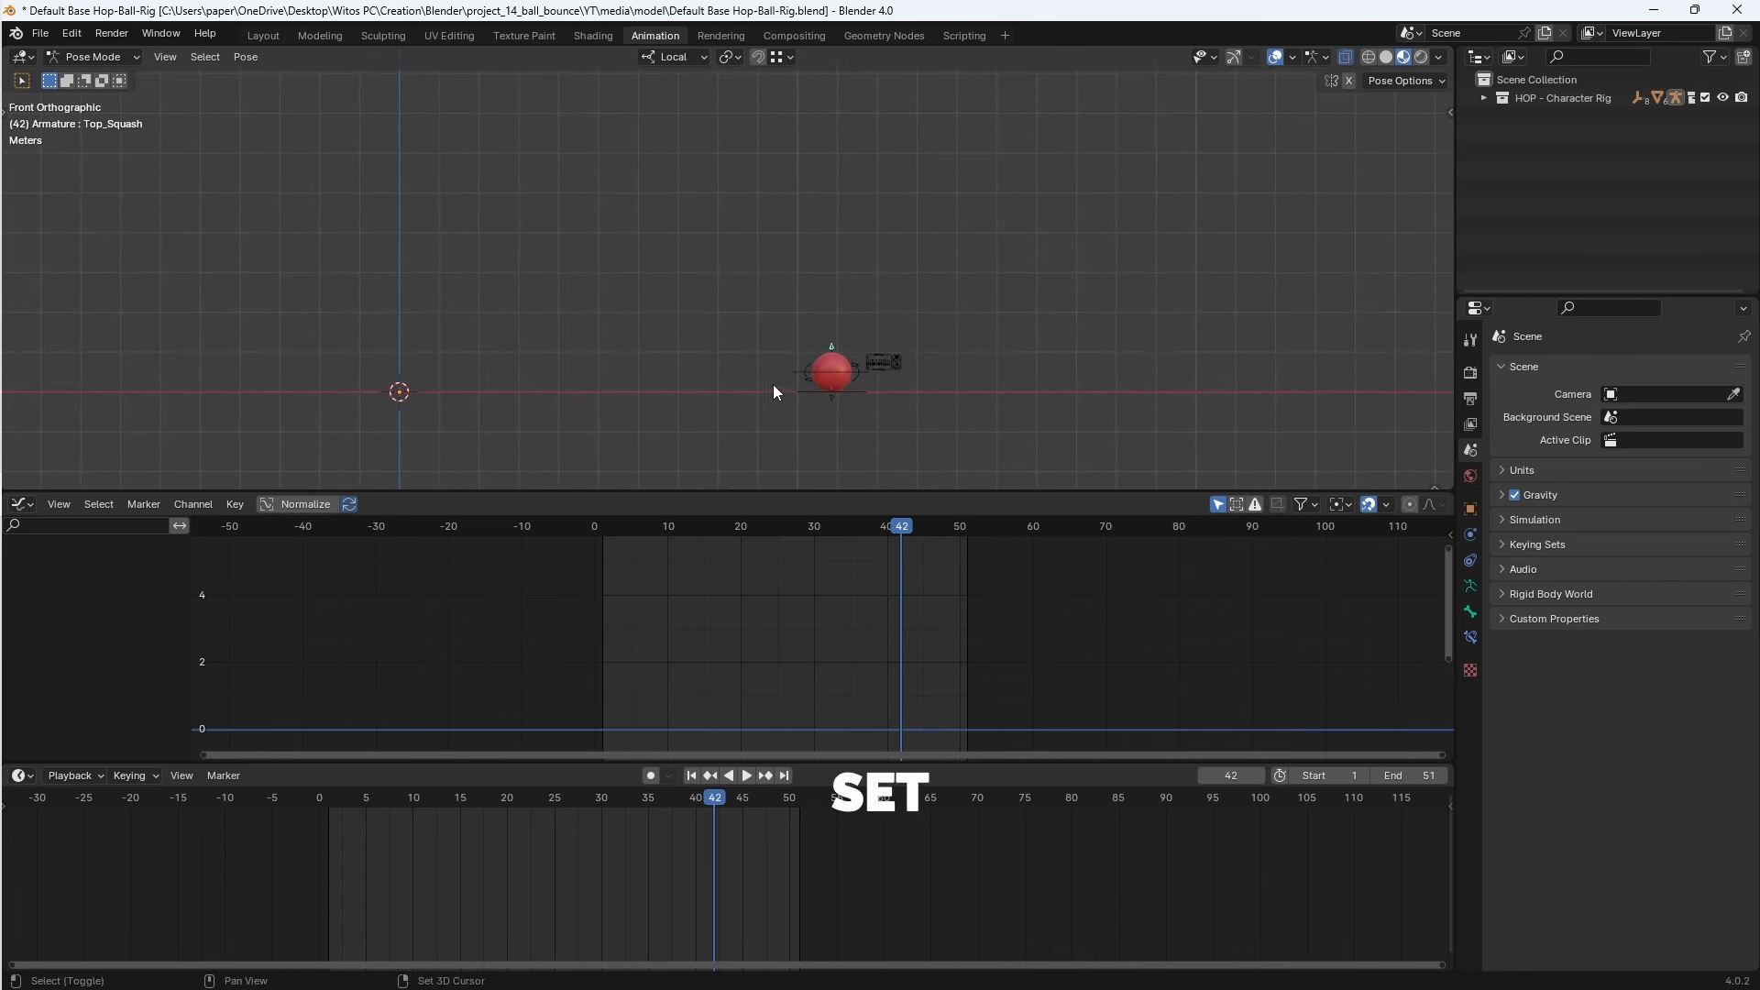
right_click(831, 350)
left_click(795, 531)
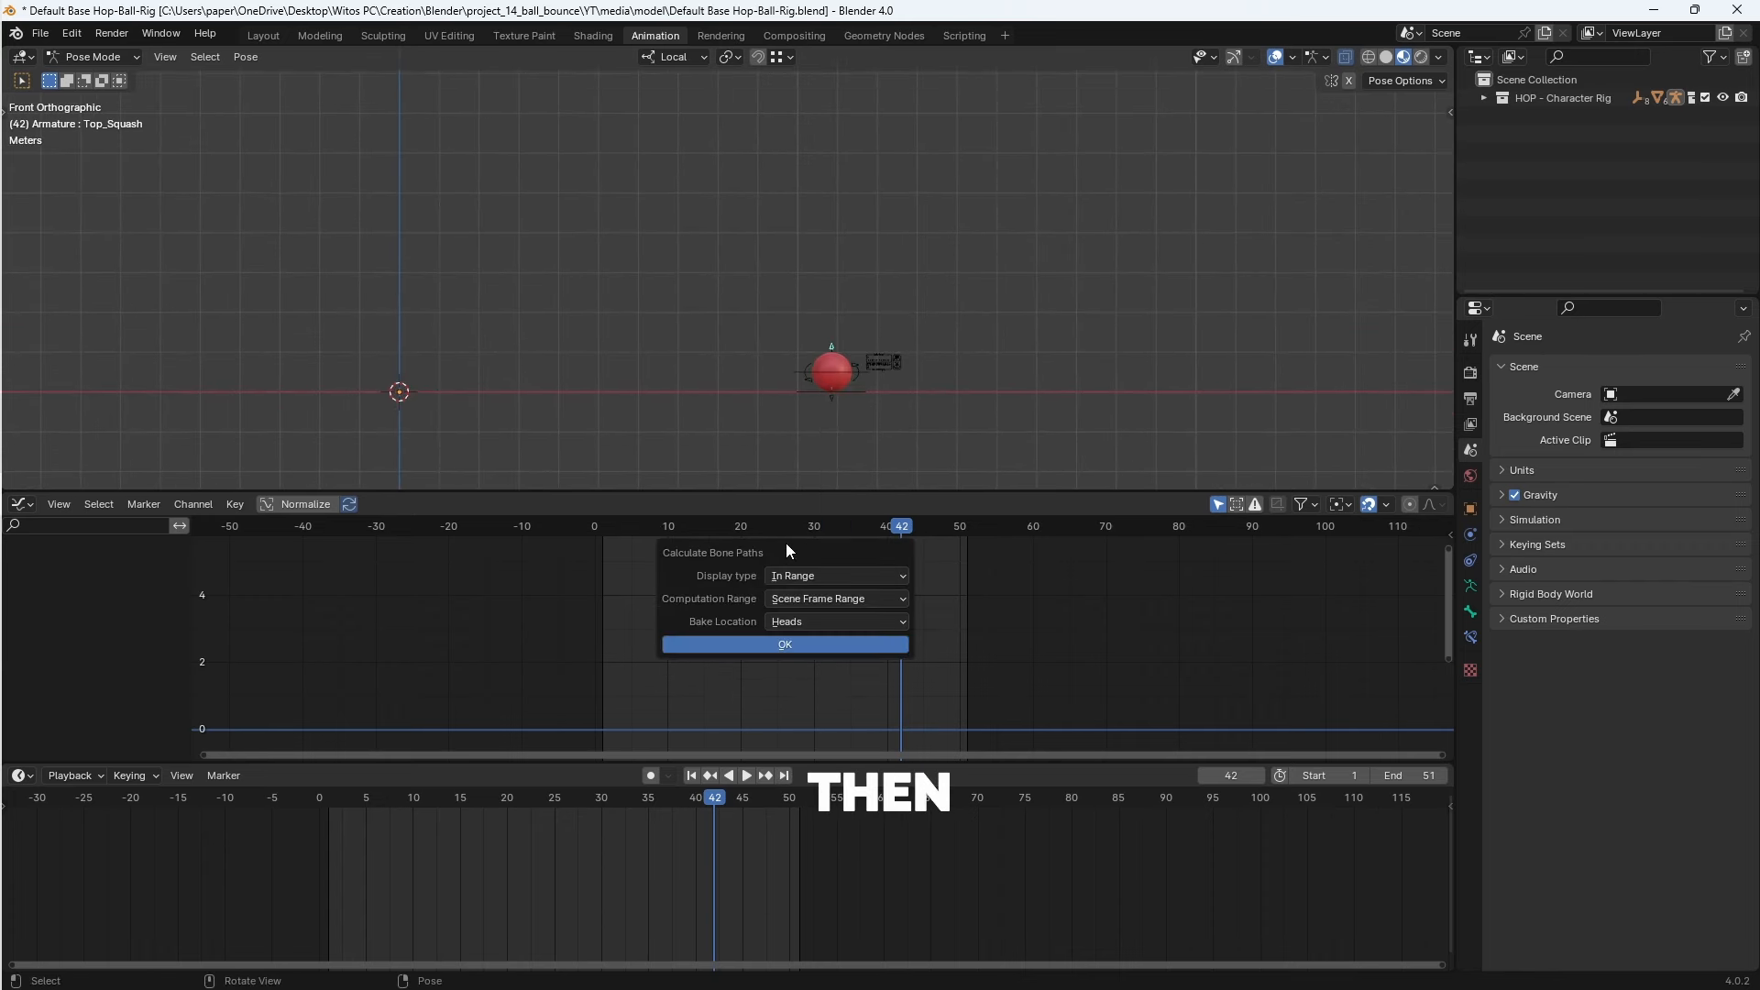
left_click(800, 644)
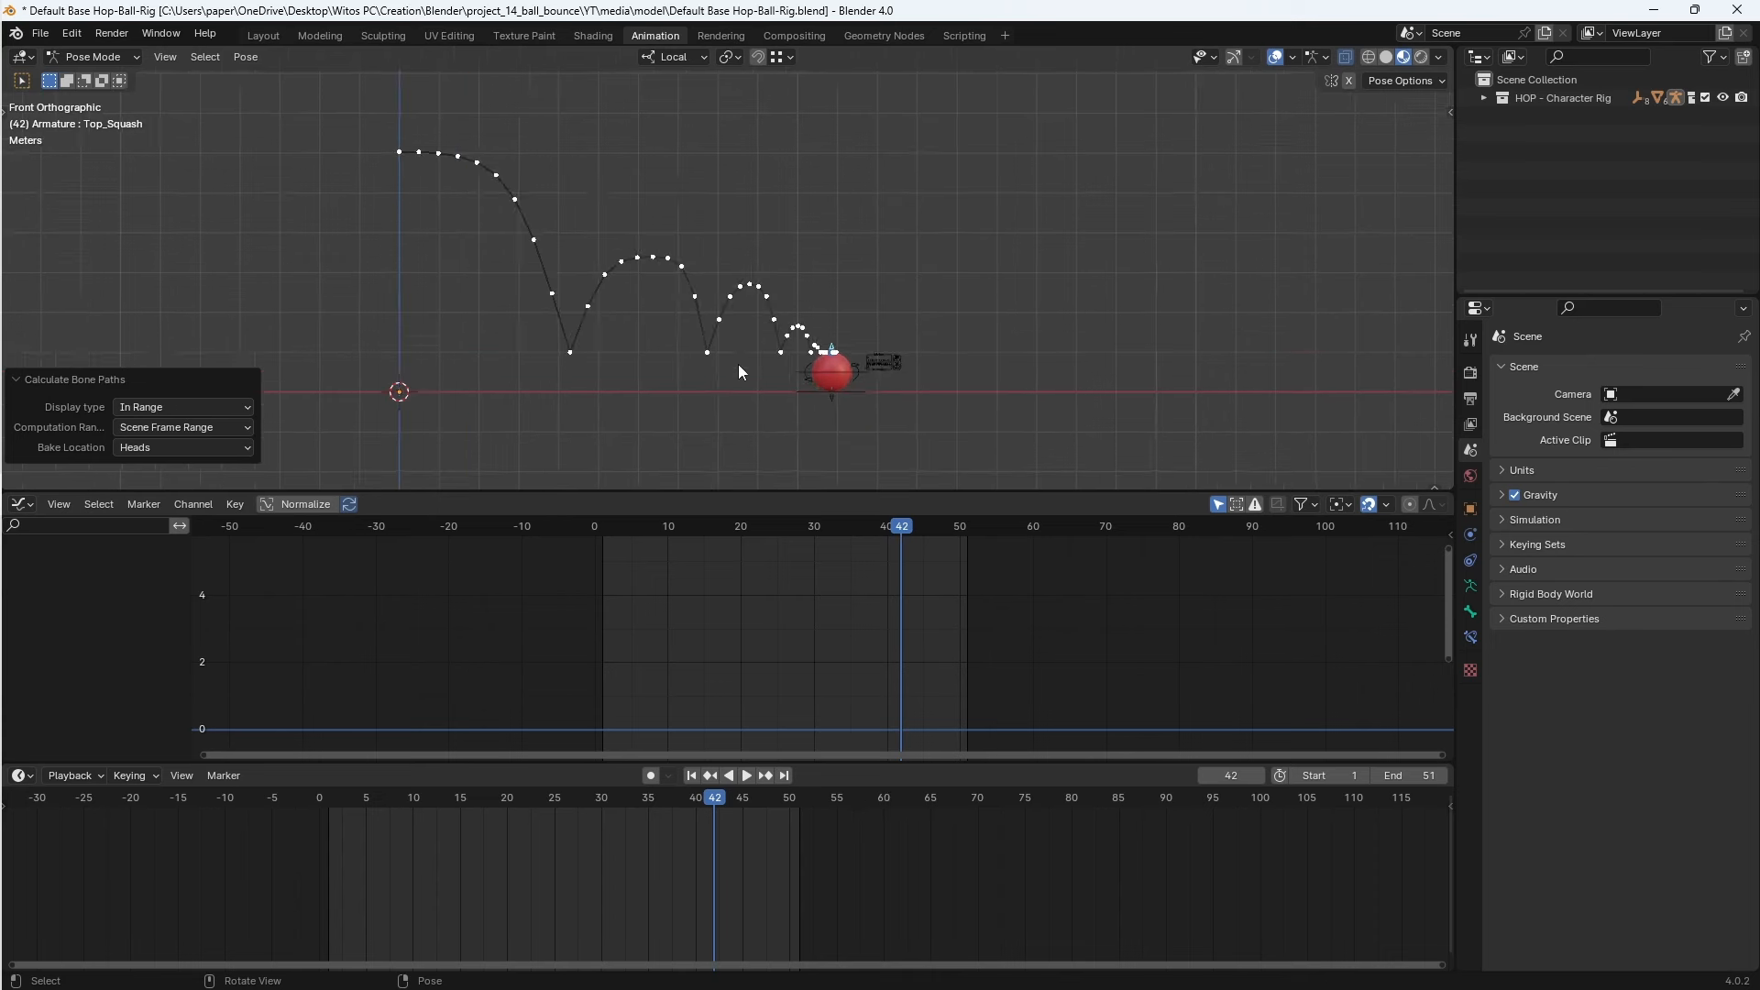
middle_click_drag(697, 359, 732, 379, "shift")
- Insert Location & Rotation keyframes on the Top_Squash control at the ground-contact frames 10, 19 and 27
left_click_drag(667, 794, 417, 767)
key("i")
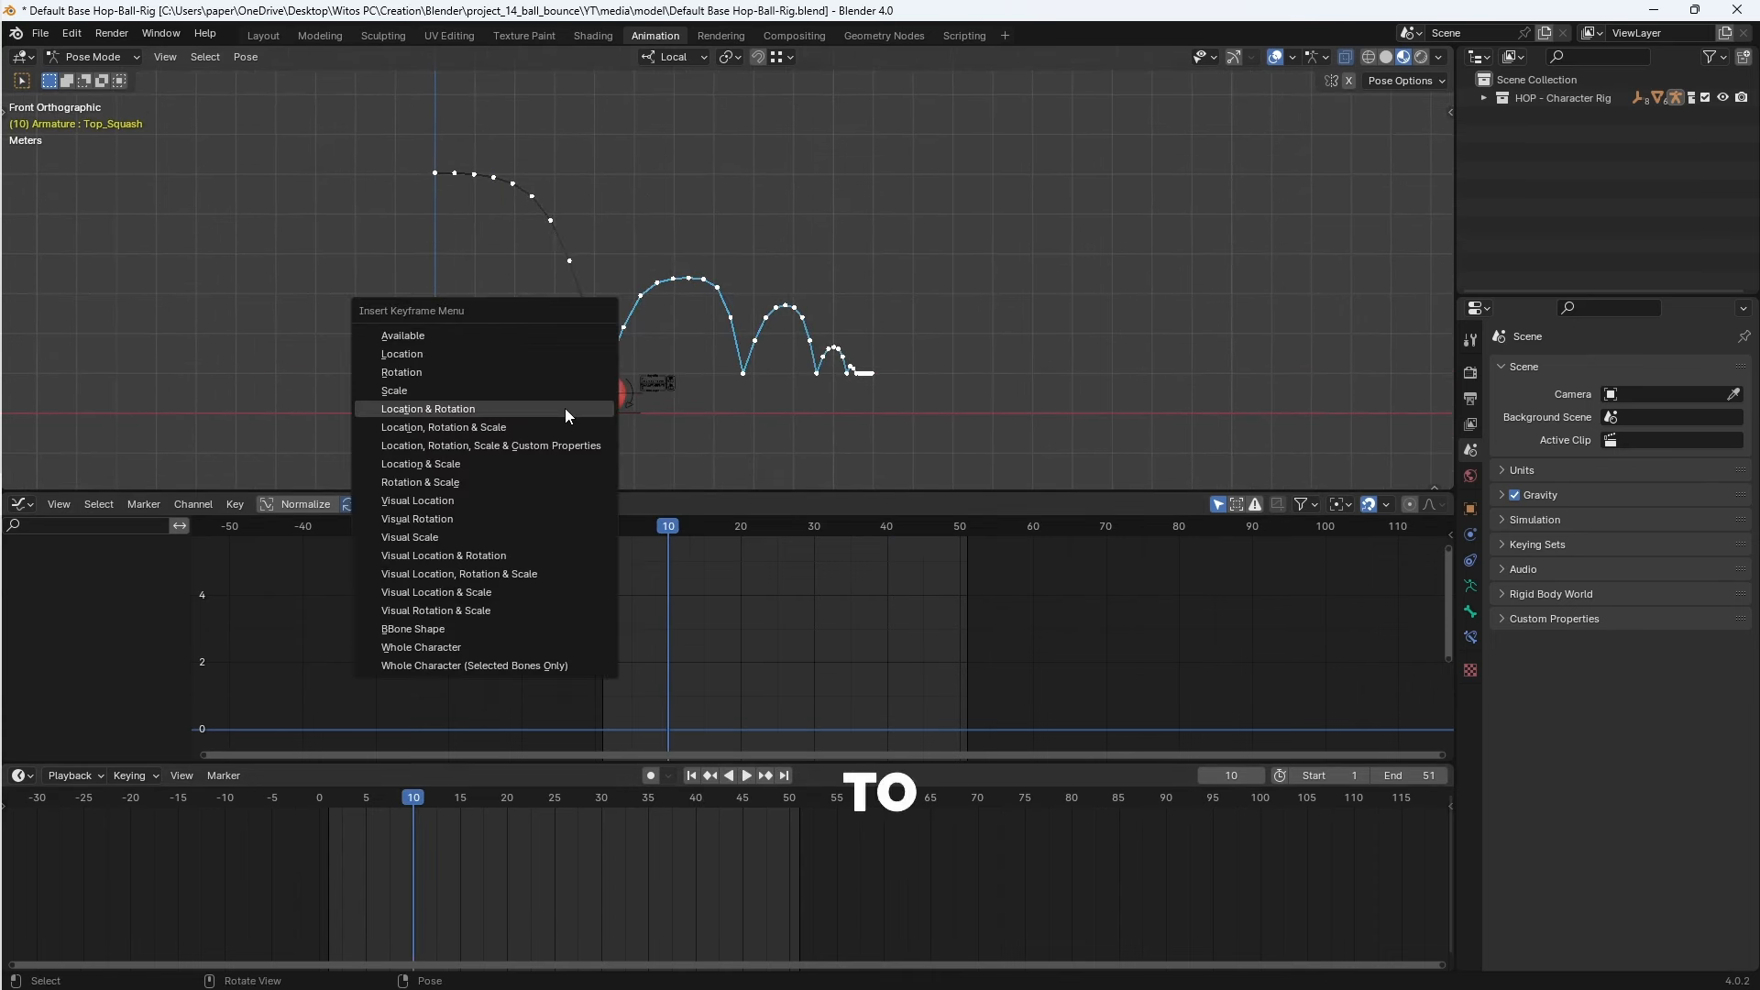
left_click(563, 409)
left_click_drag(441, 797, 572, 799)
key("i")
left_click(622, 410)
key("i")
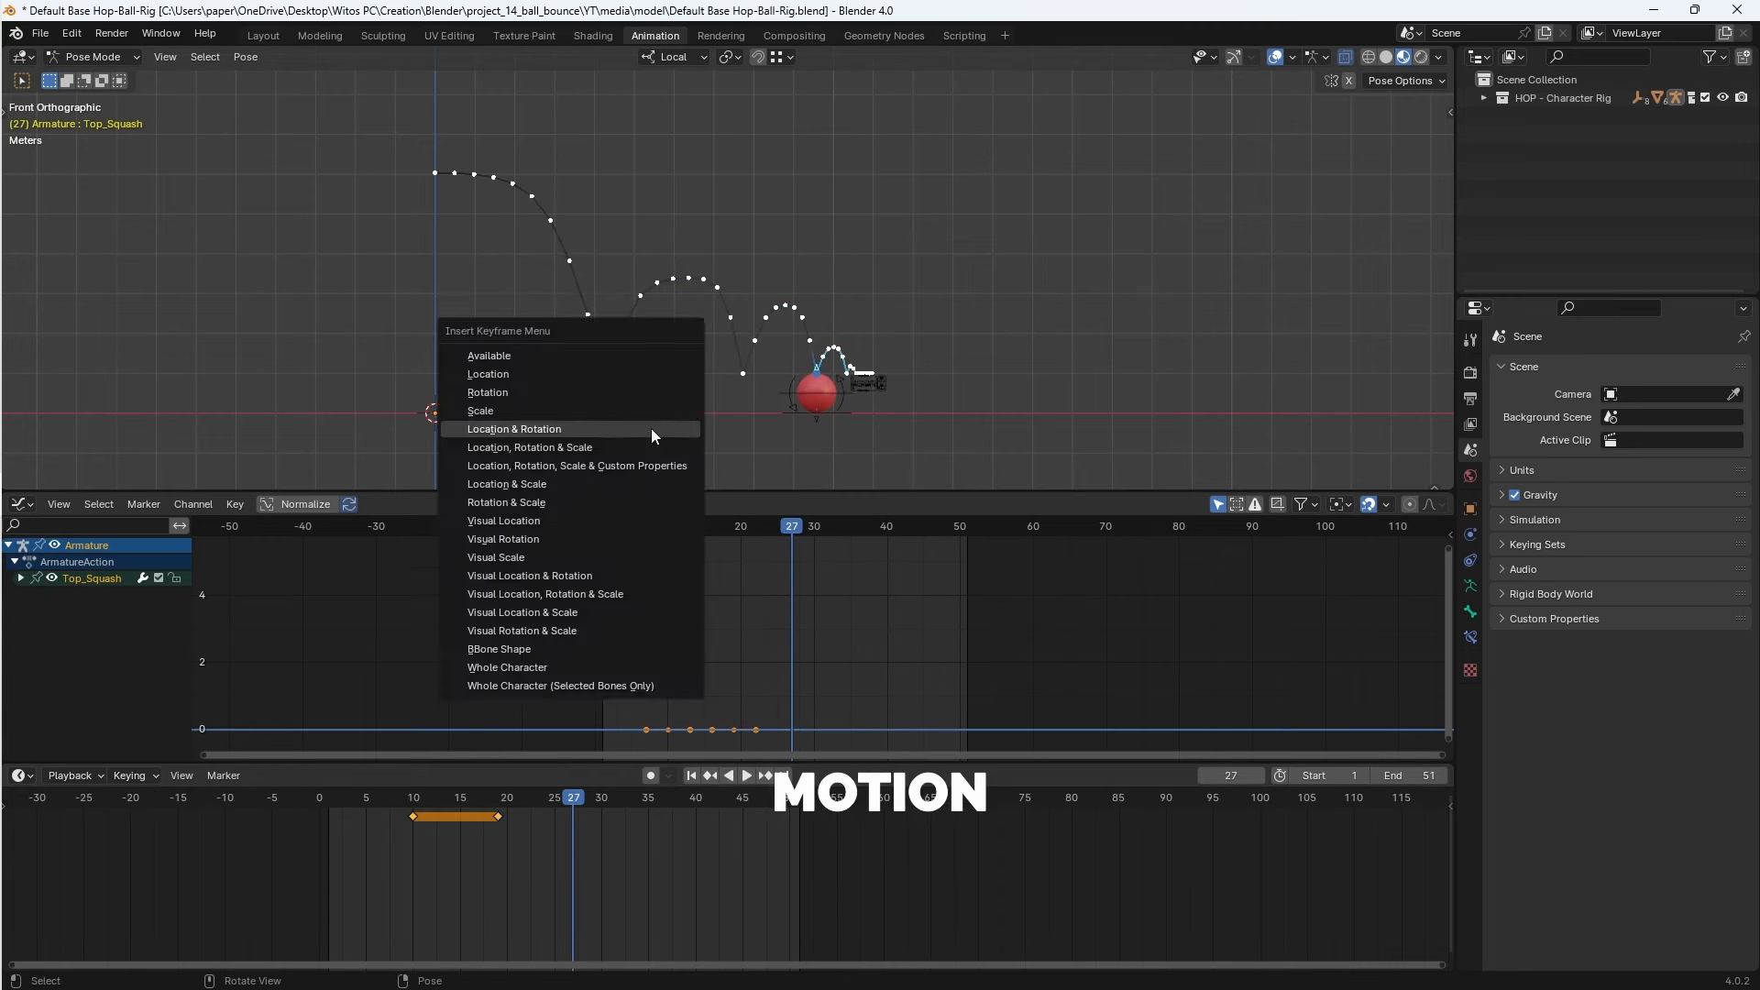
left_click(651, 431)
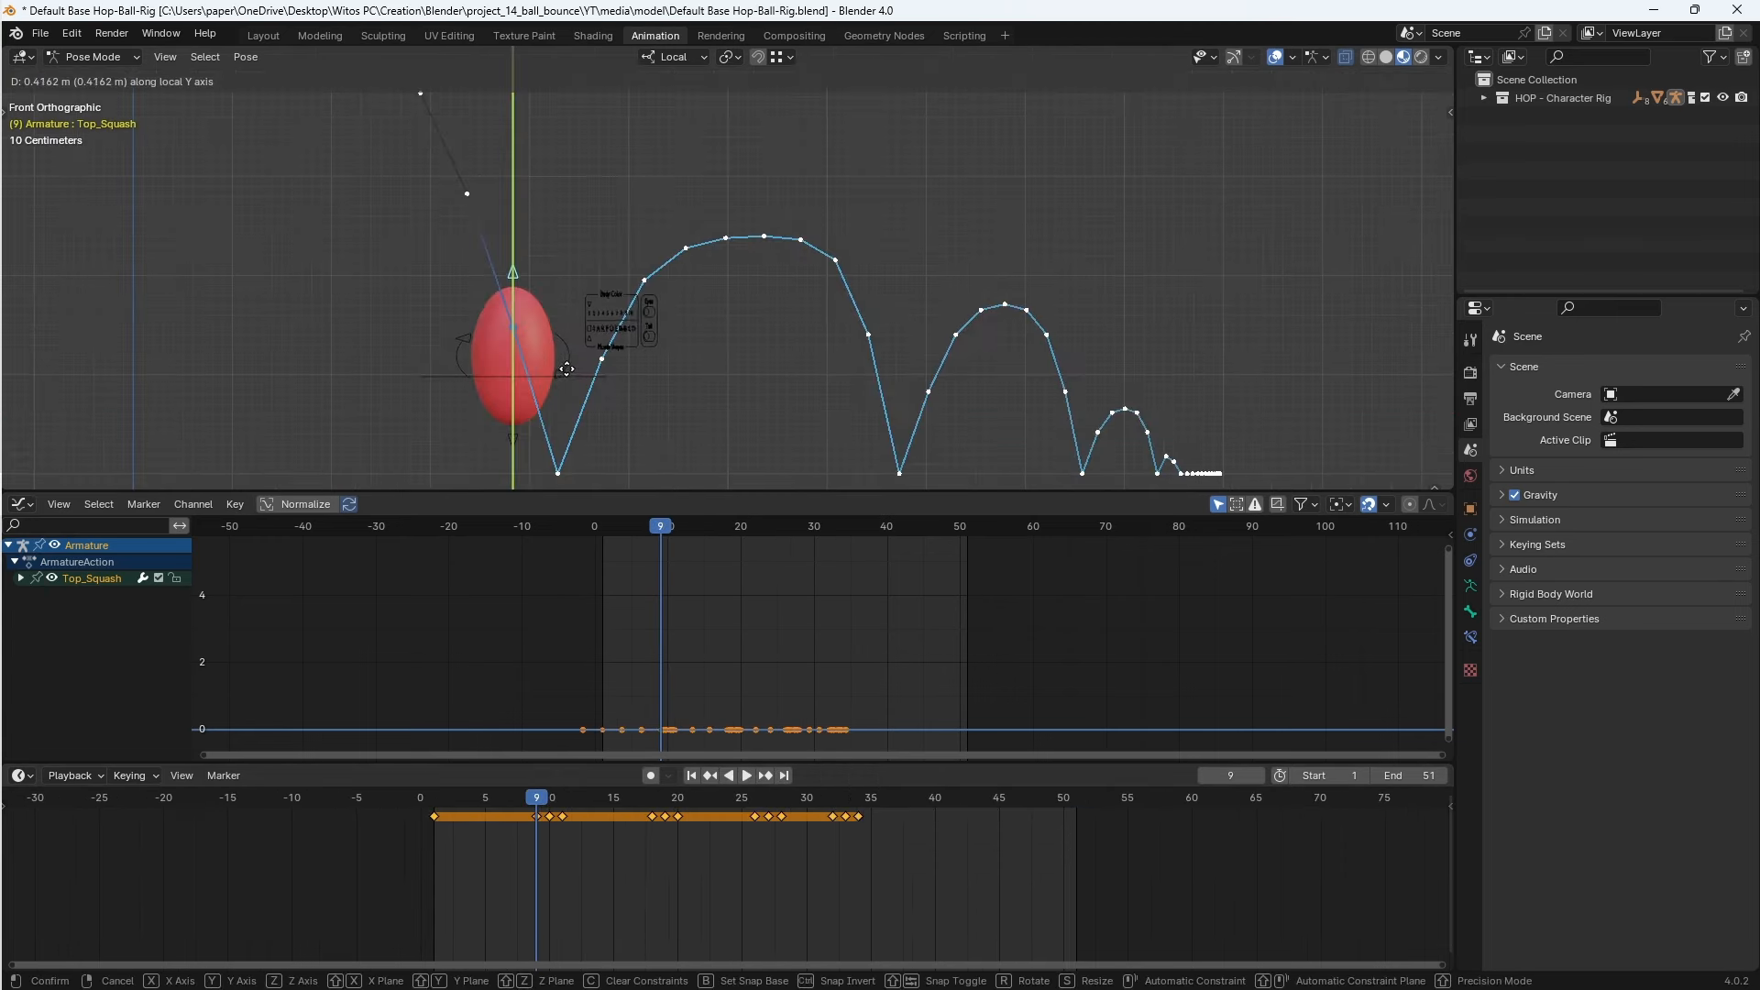
- Move the Top_Squash control at frame 9 about -0.25 m along local X and 0.32 m along local Y
key("g")
key("x")
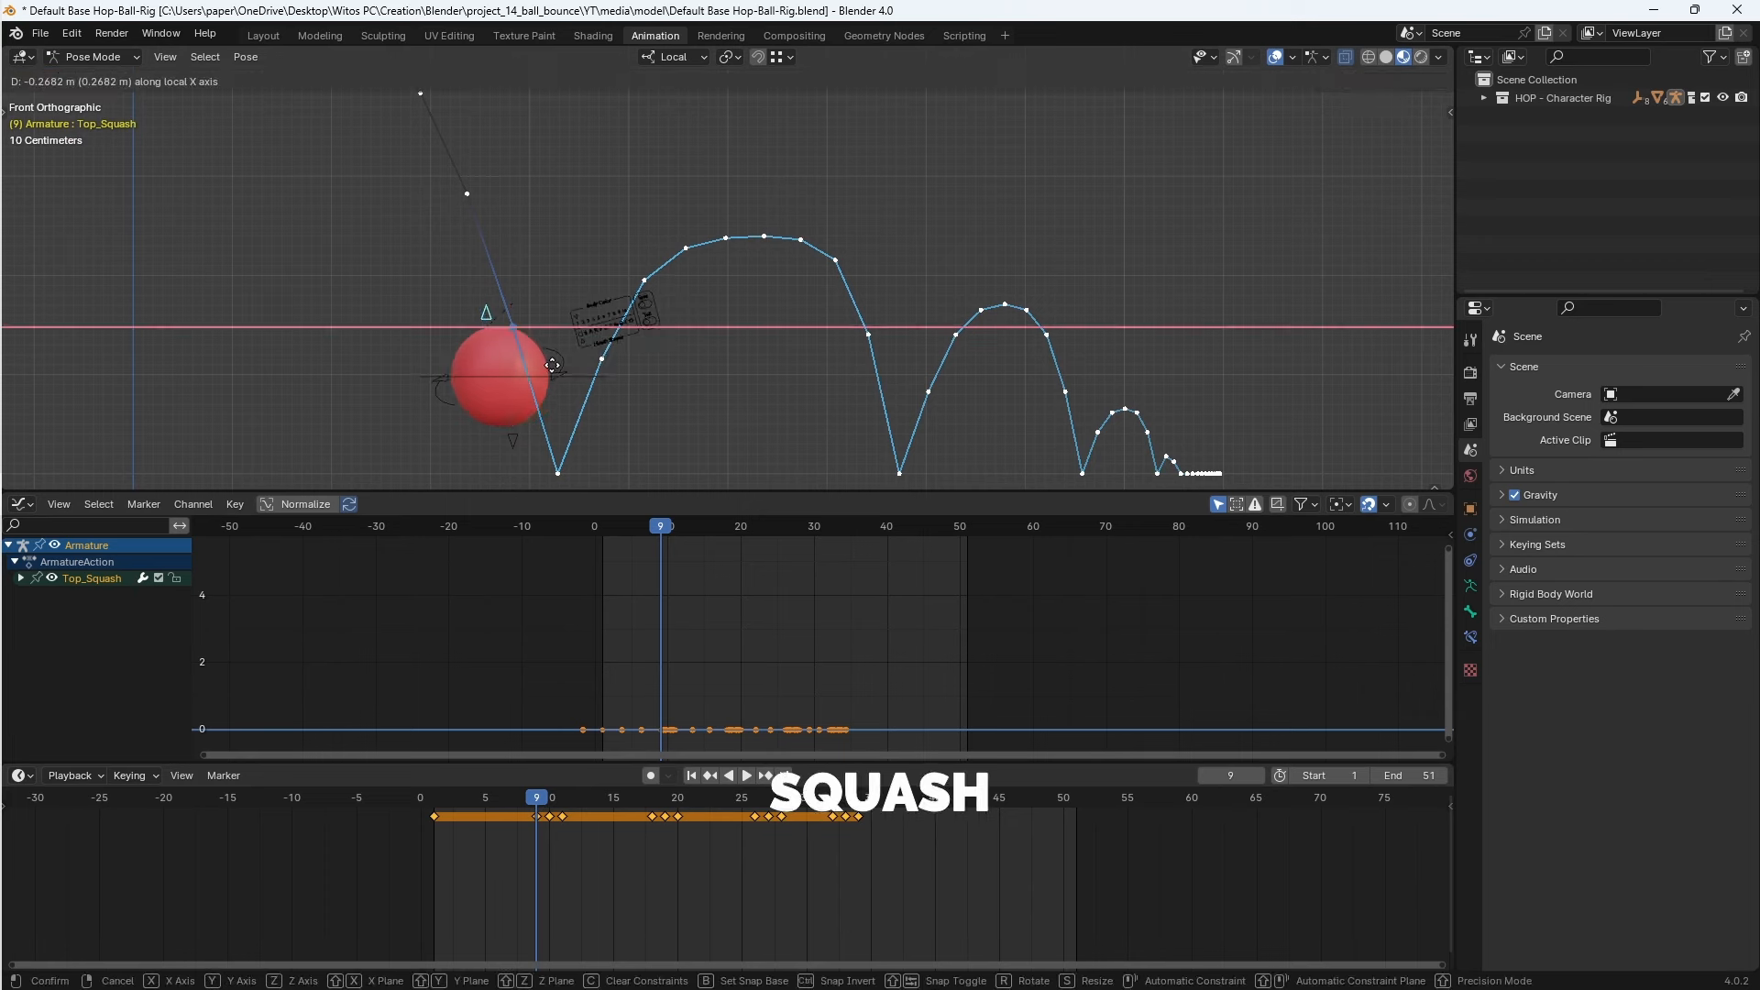
key("y")
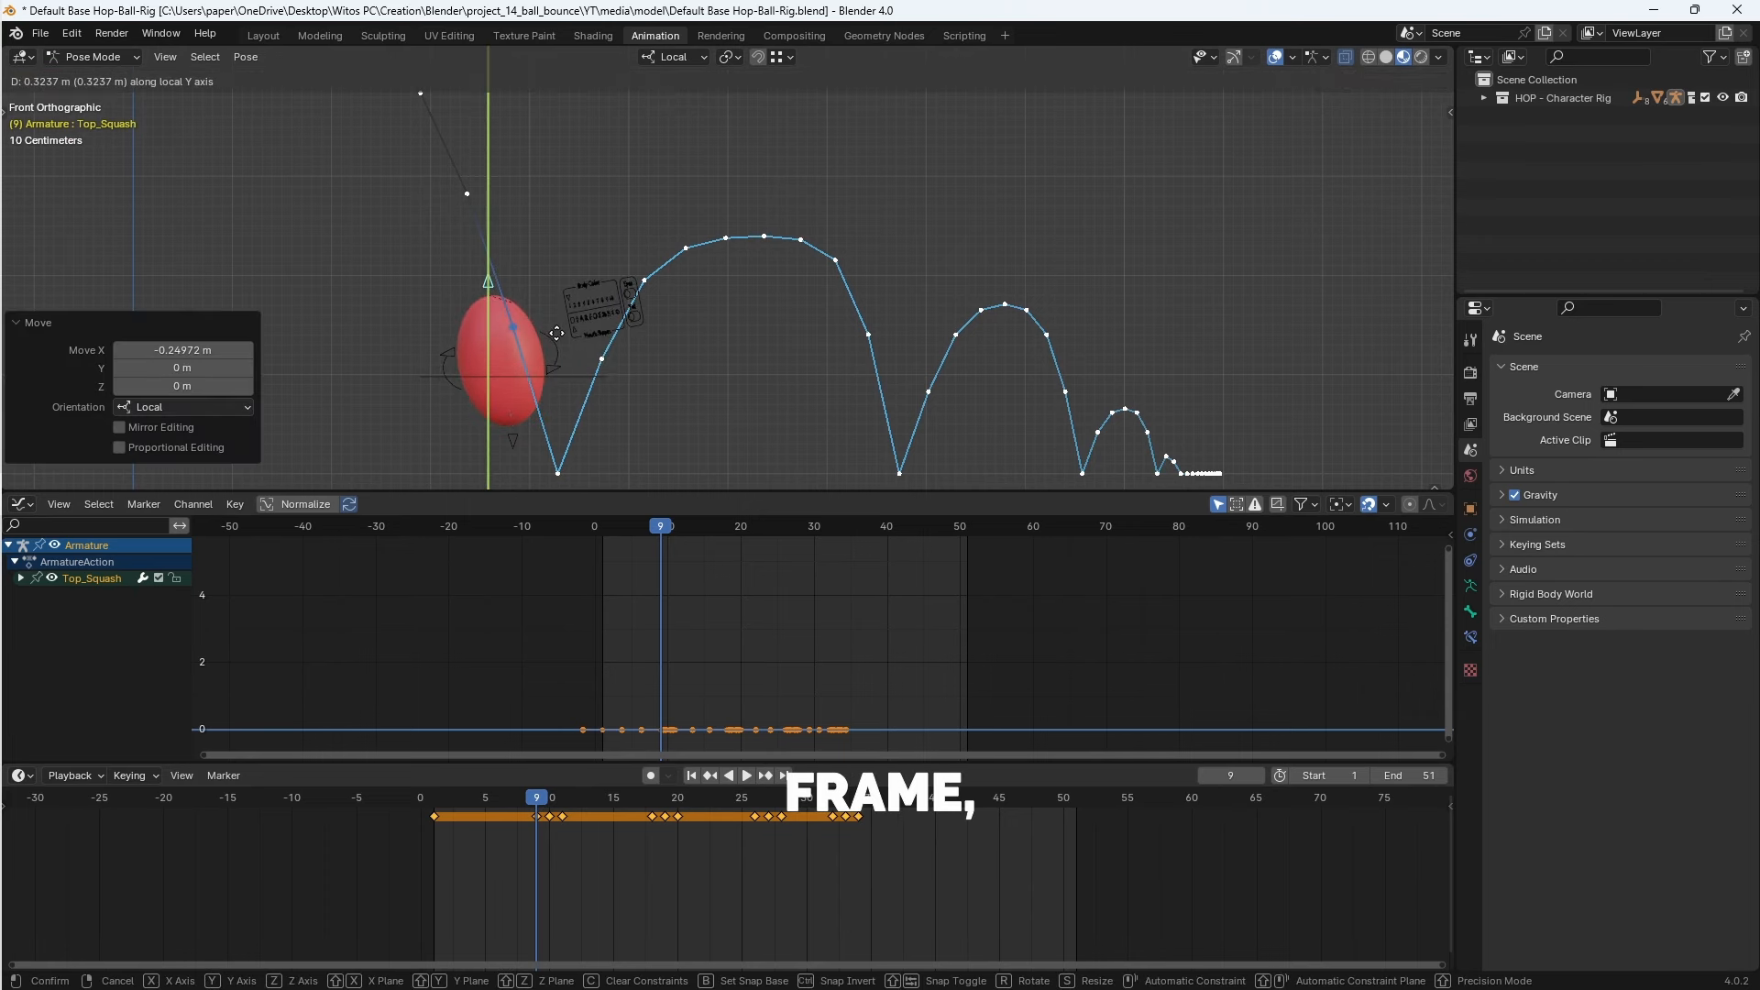
left_click(557, 333)
- Stretch the ball further along local Y at frame 9 and shift Top_Squash about -0.13 m along local X
scroll(568, 390, "down", 3)
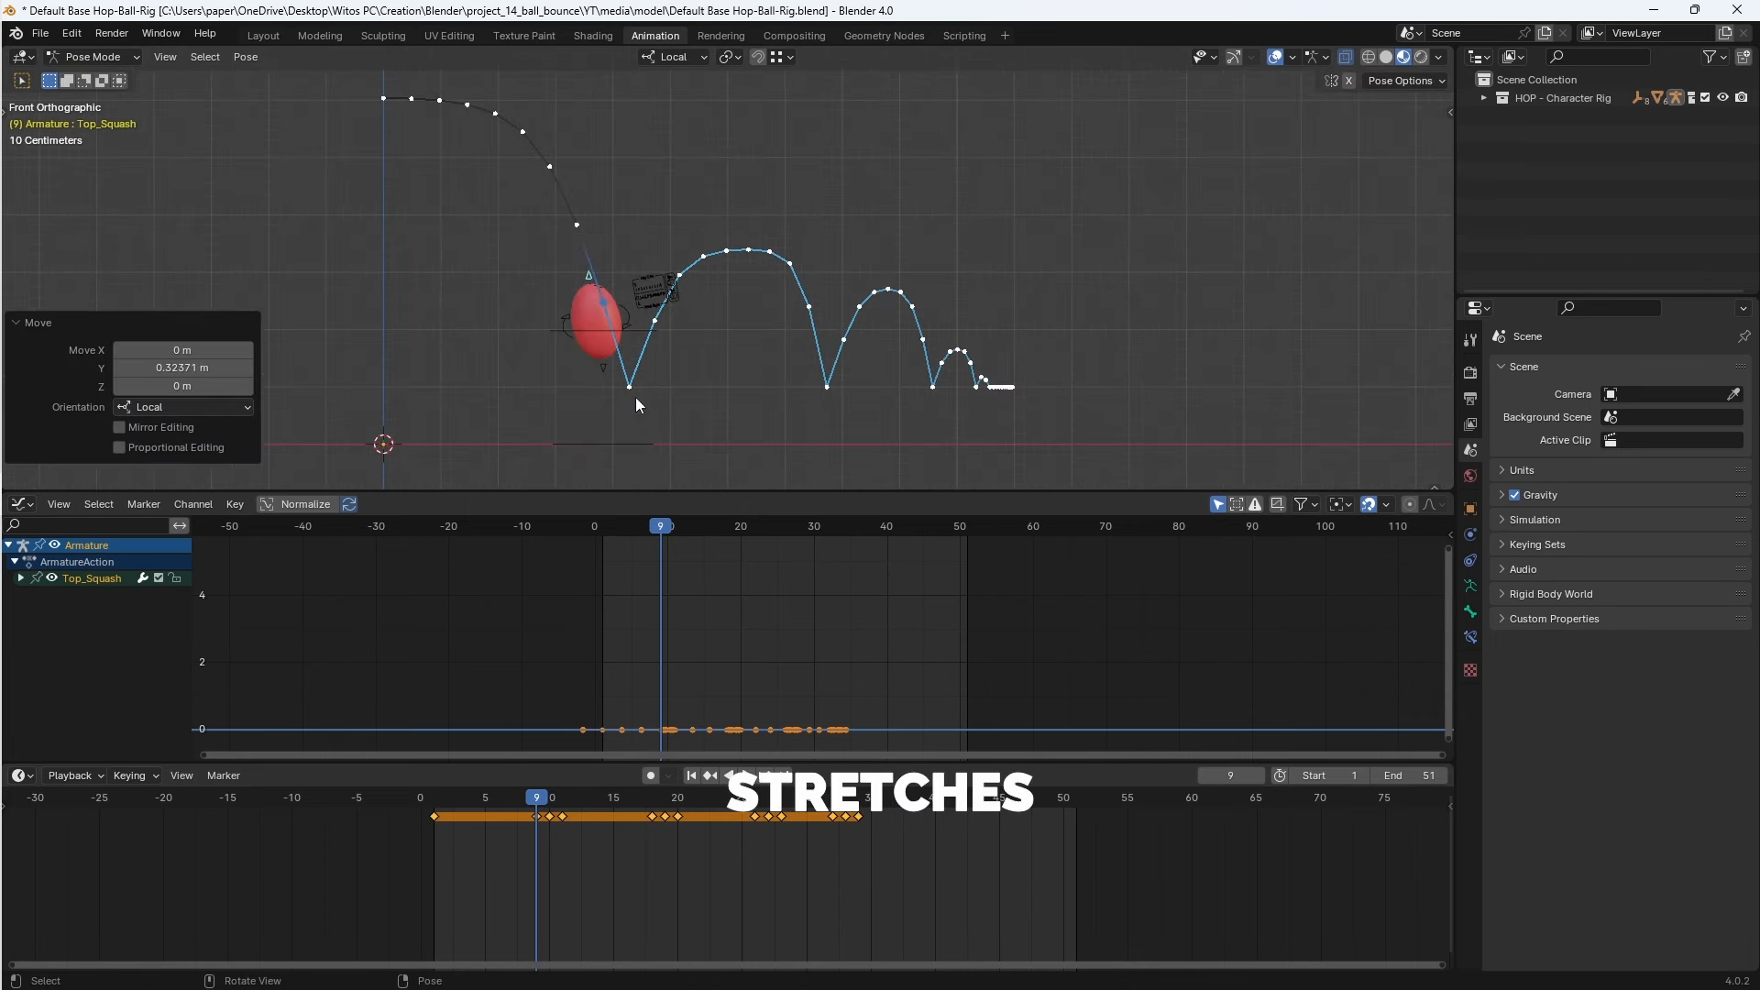
key("g")
key("y")
key("x")
left_click(633, 377)
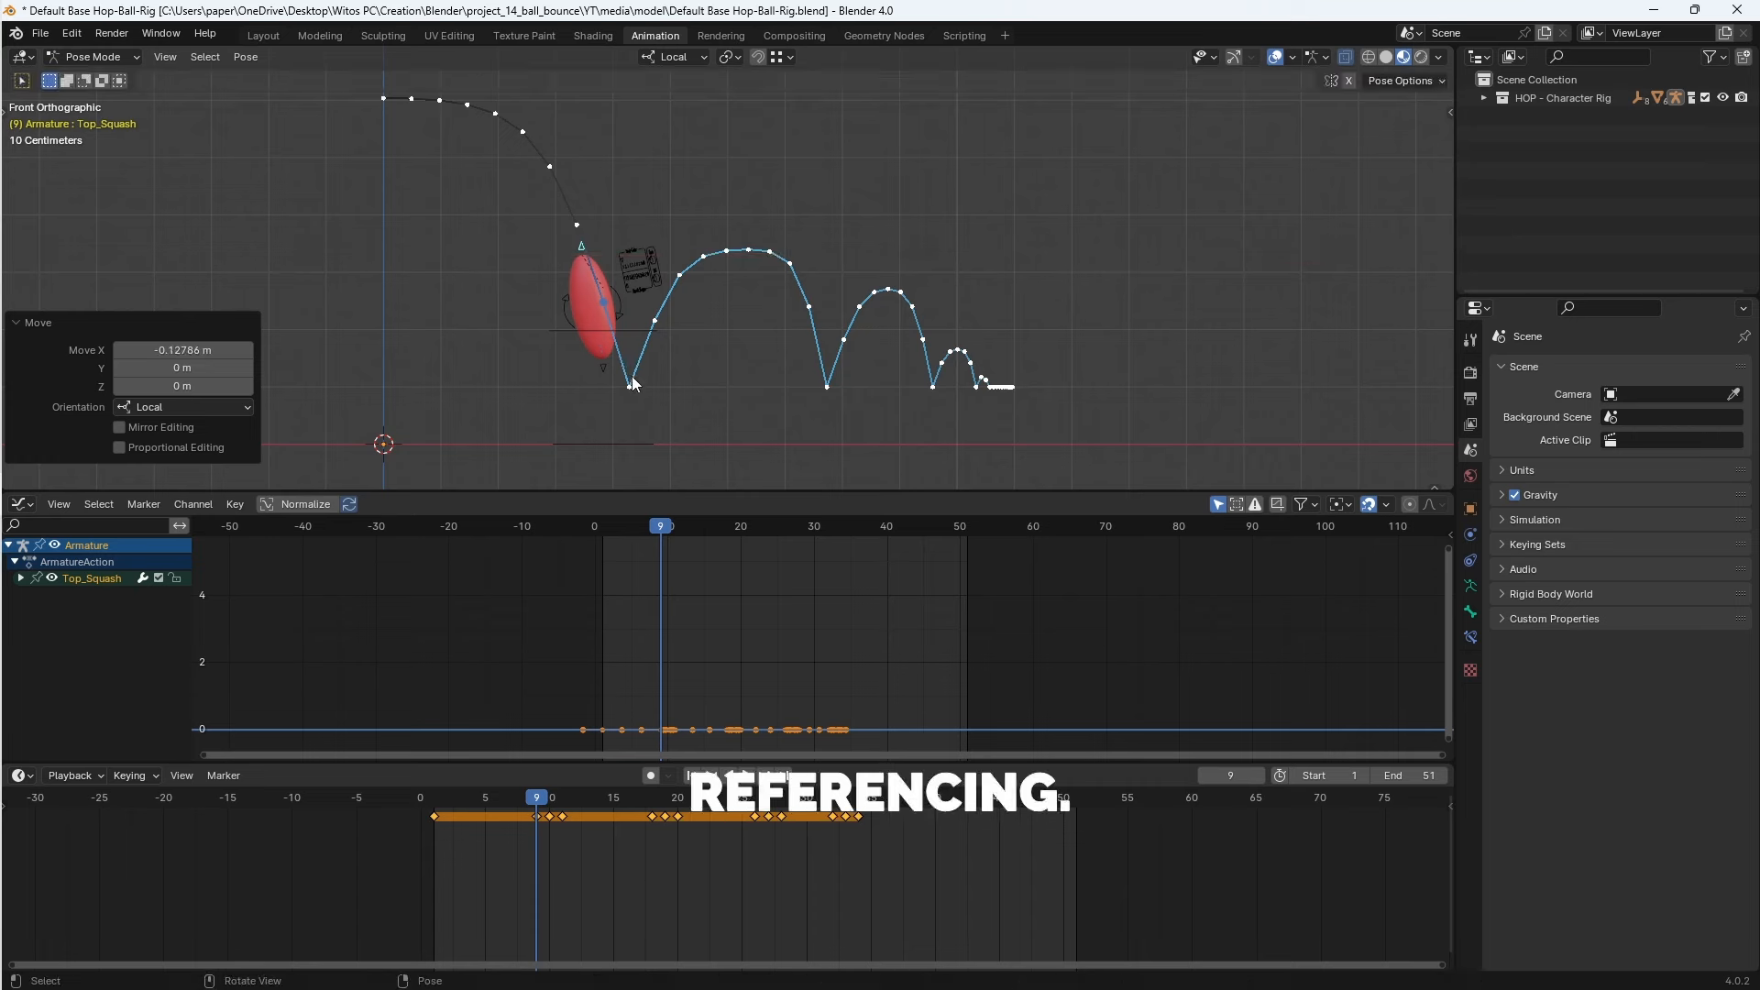
- Readjust the frame 9 stretch along local Y and shift Top_Squash about 0.14 m along local X
scroll(635, 382, "up", 3)
key("g")
key("y")
key("x")
left_click(646, 409)
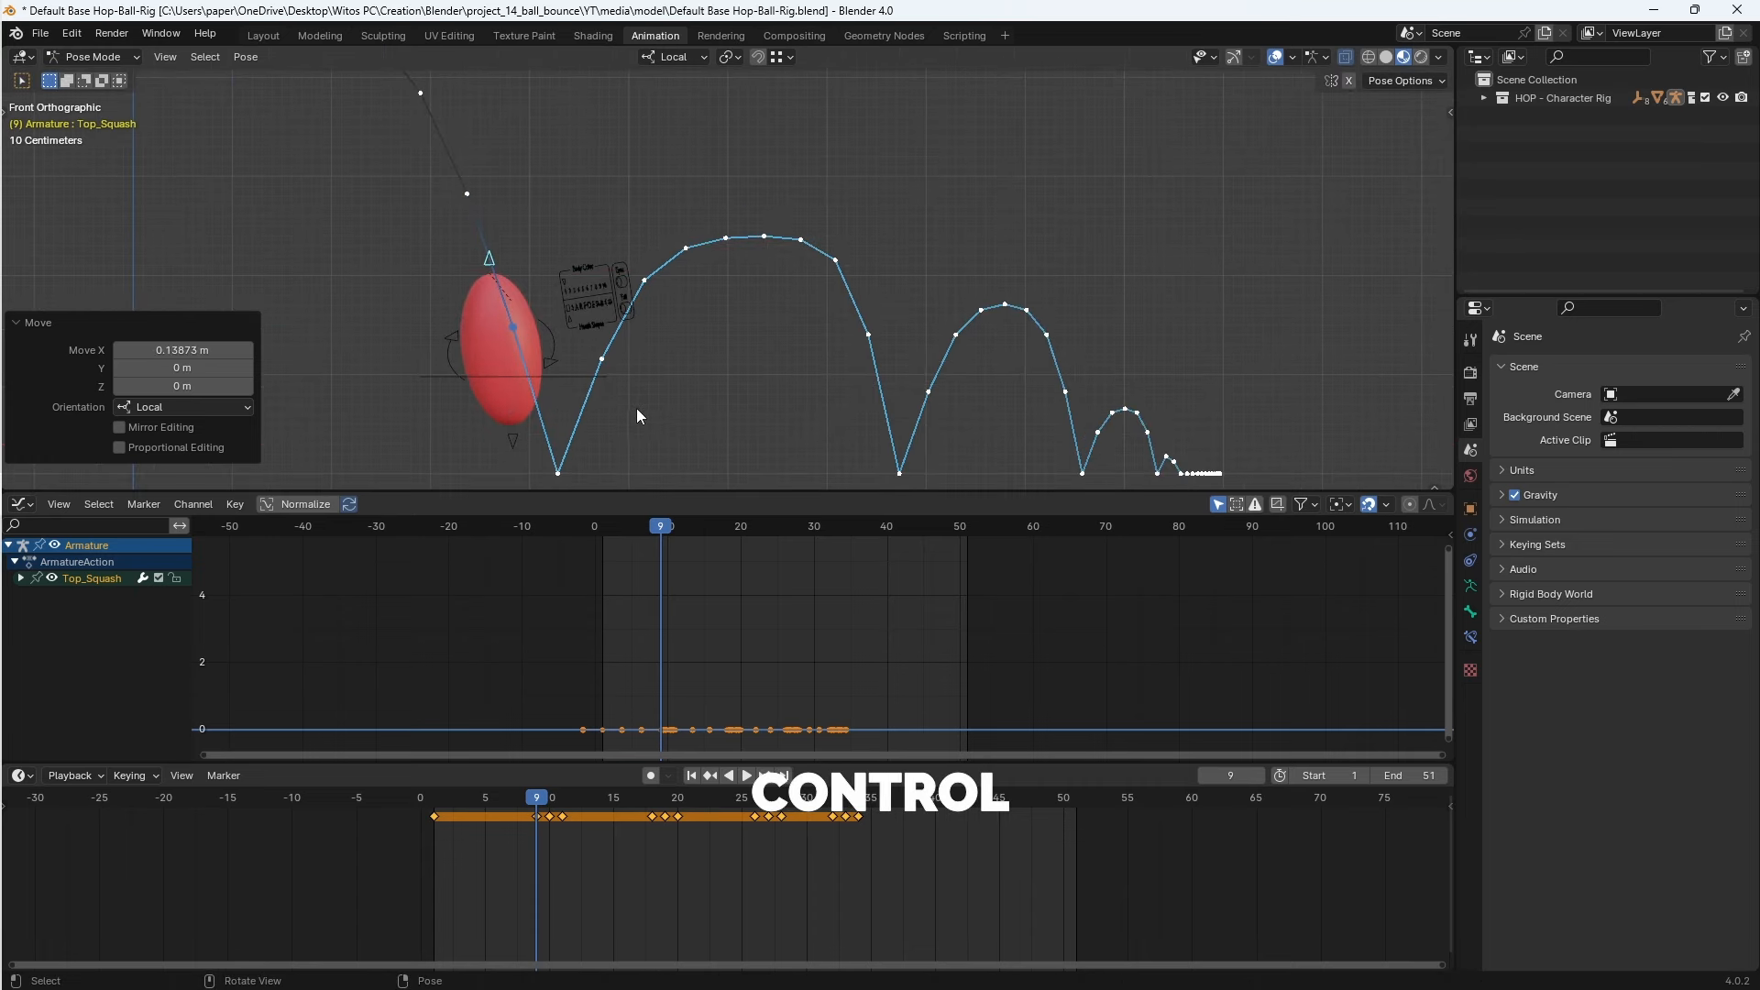
- Shift Top_Squash about -0.23 m along local X to align the stretch with the motion path and keyframe it at frame 9
key("g")
key("x")
left_click(607, 416)
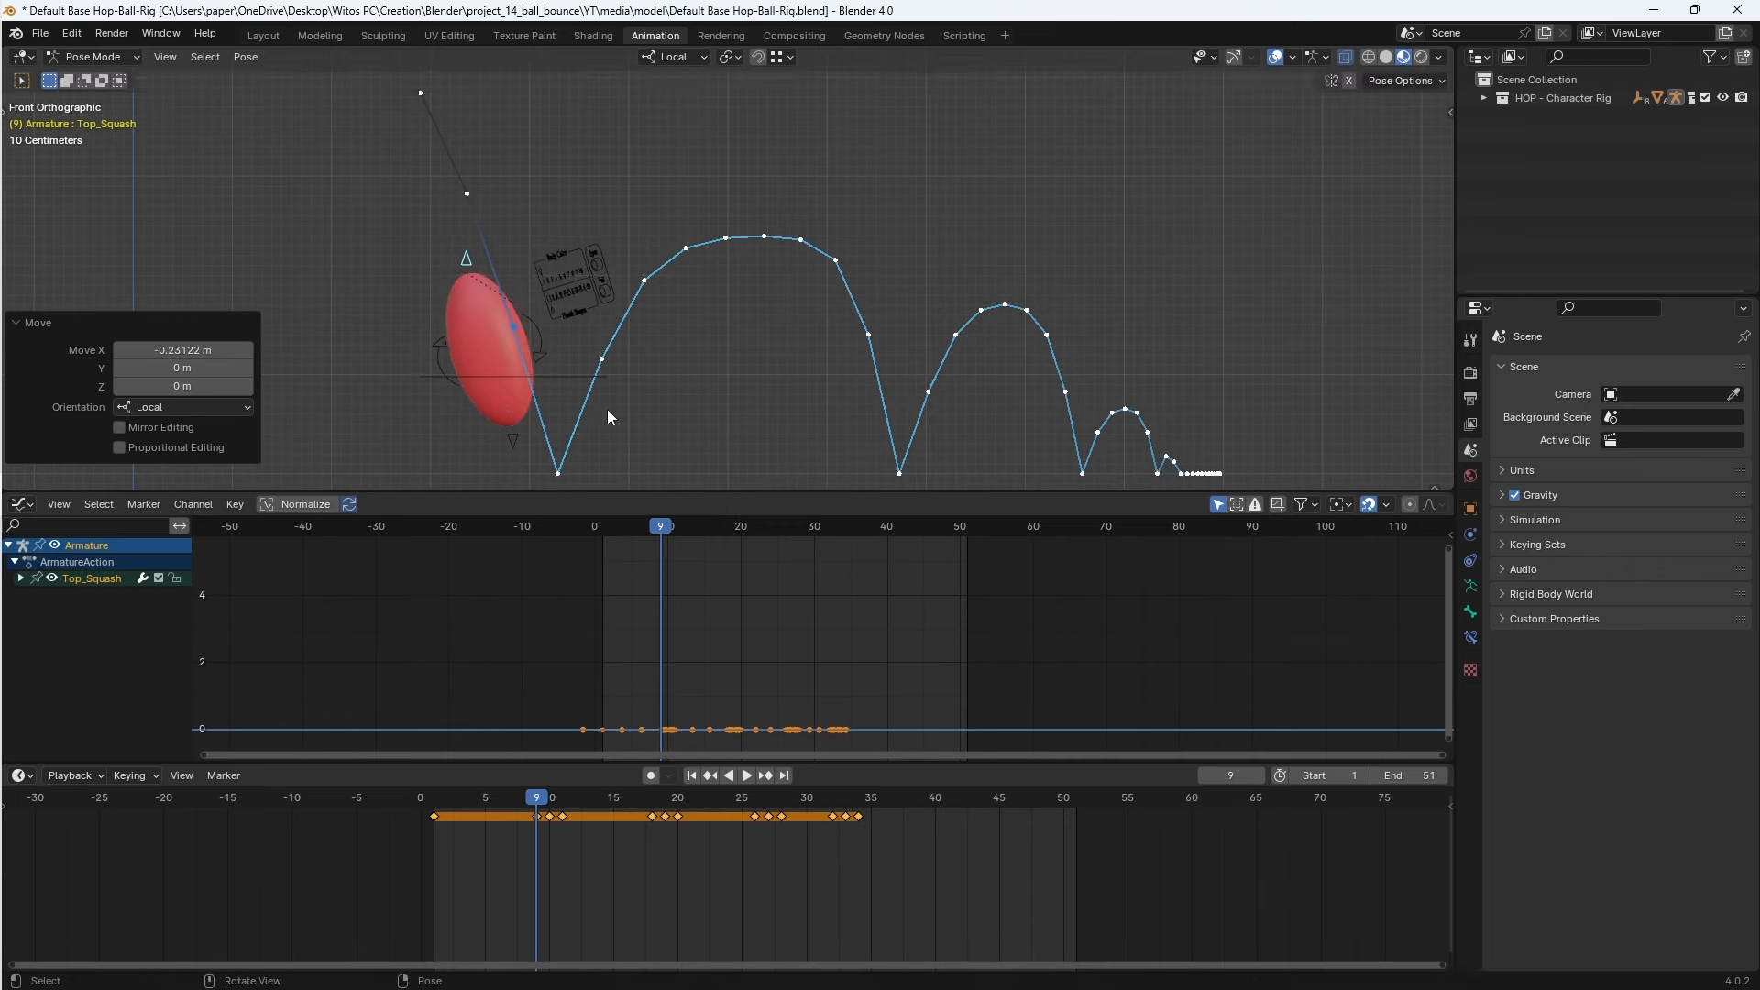
key("i")
left_click(607, 416)
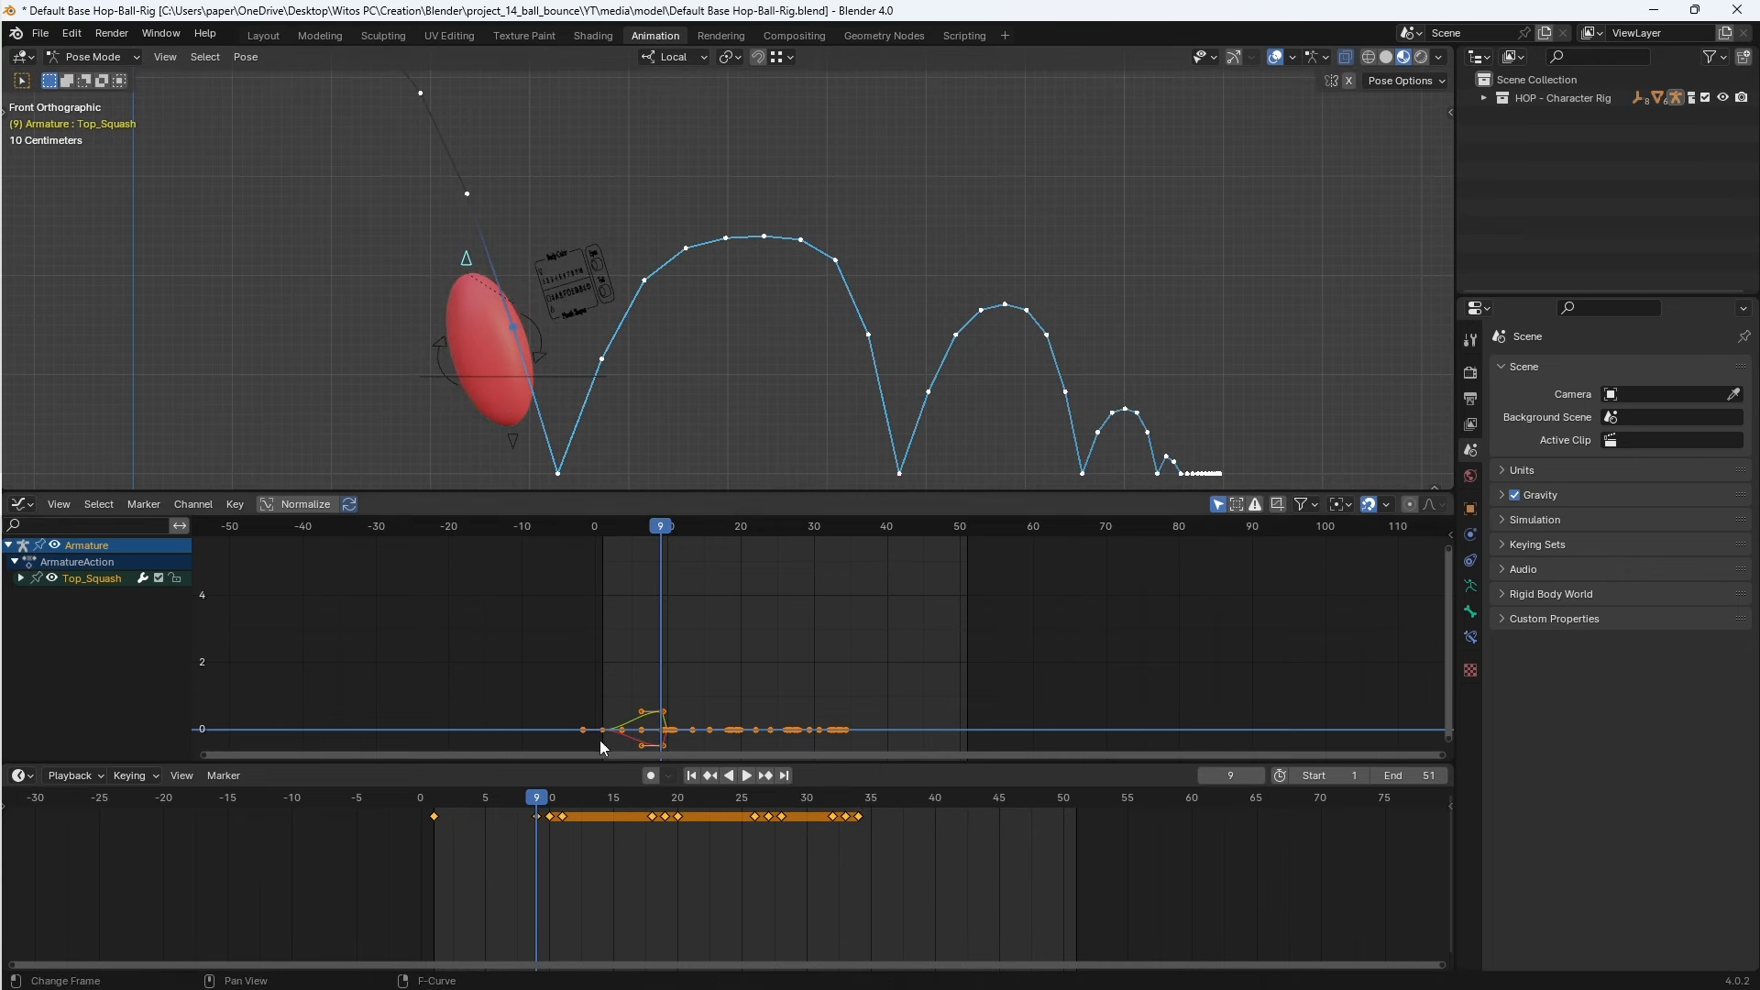
- Squash the ball at frame 10 by moving Top_Squash about -0.29 m in local Y and 0.13 m in local X, and key Location & Rotation
middle_click_drag(619, 453, 654, 428, "shift")
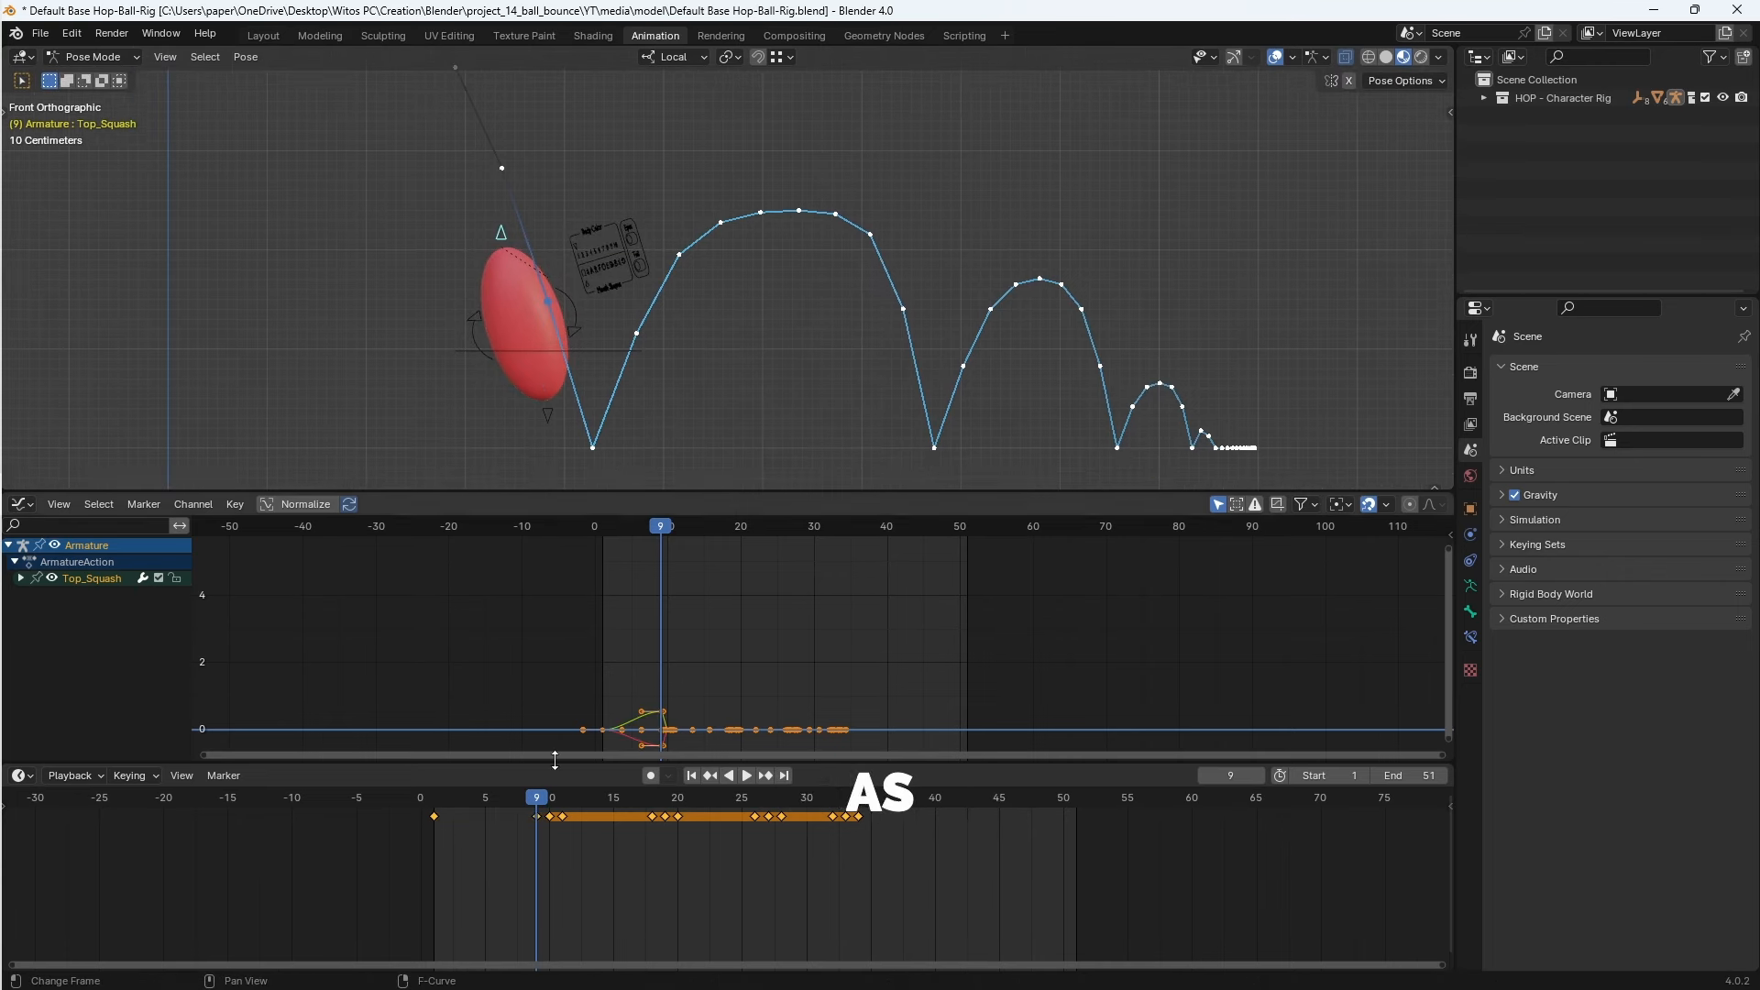
left_click_drag(541, 800, 554, 803)
middle_click_drag(634, 354, 652, 228, "shift")
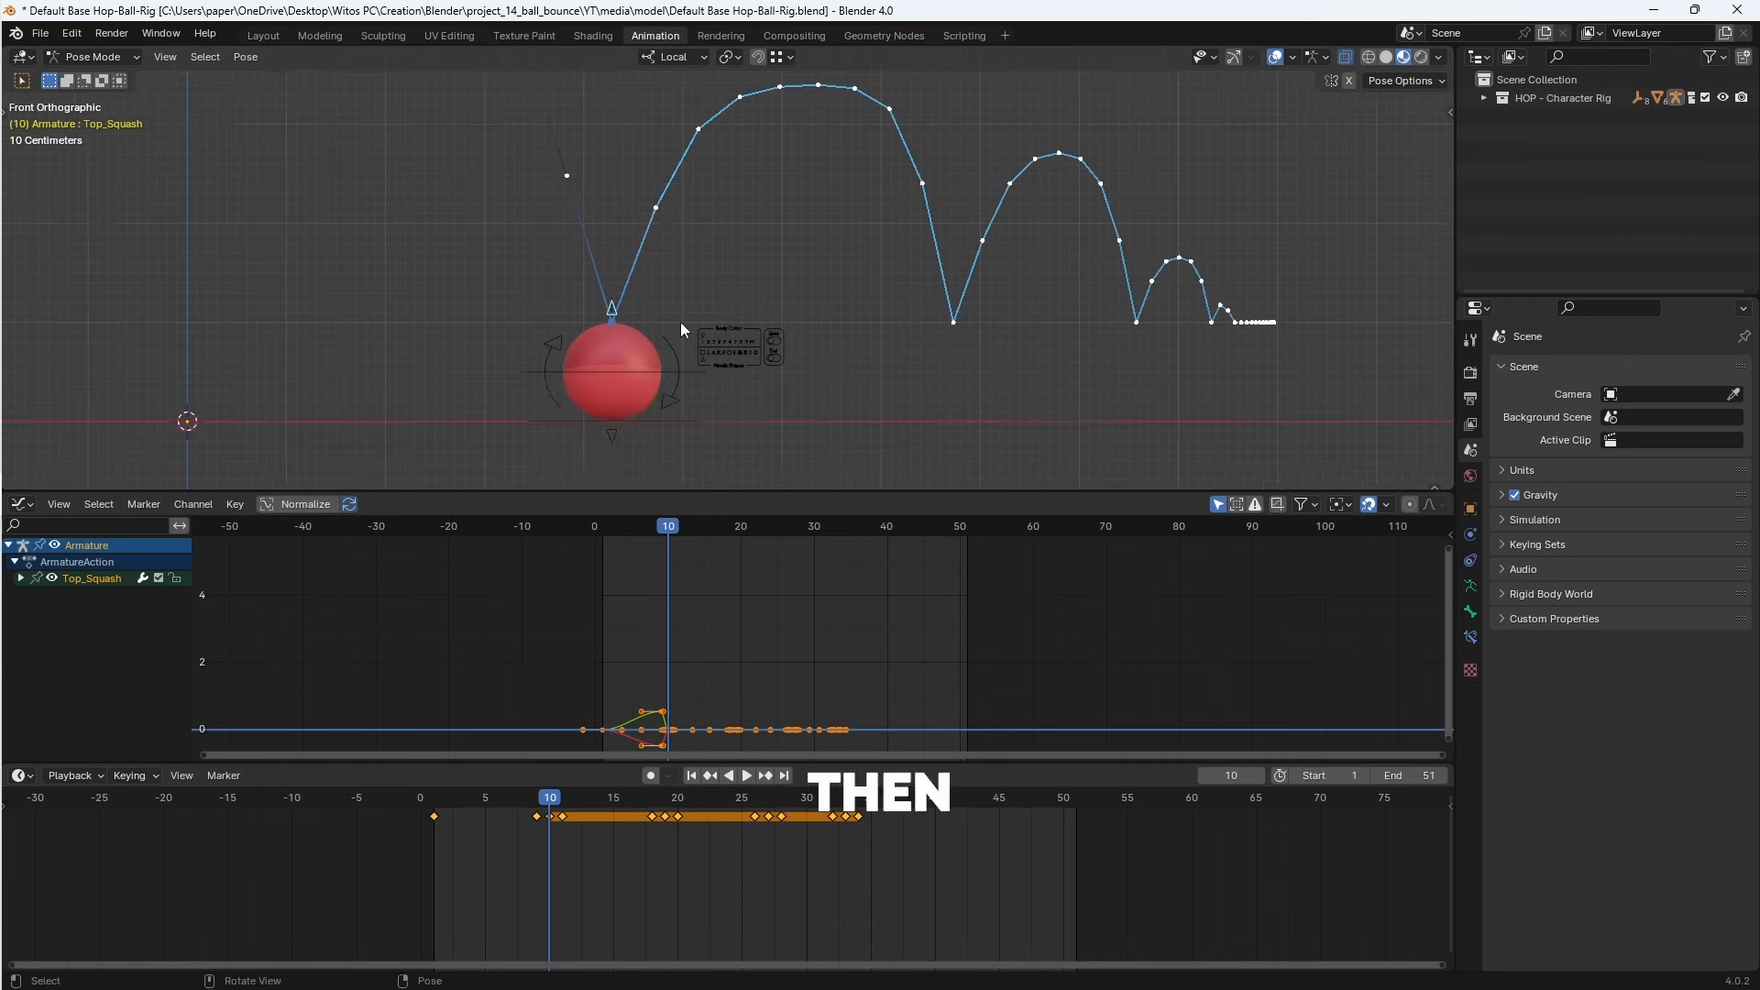
key("g")
key("y")
left_click(697, 350)
key("g")
key("x")
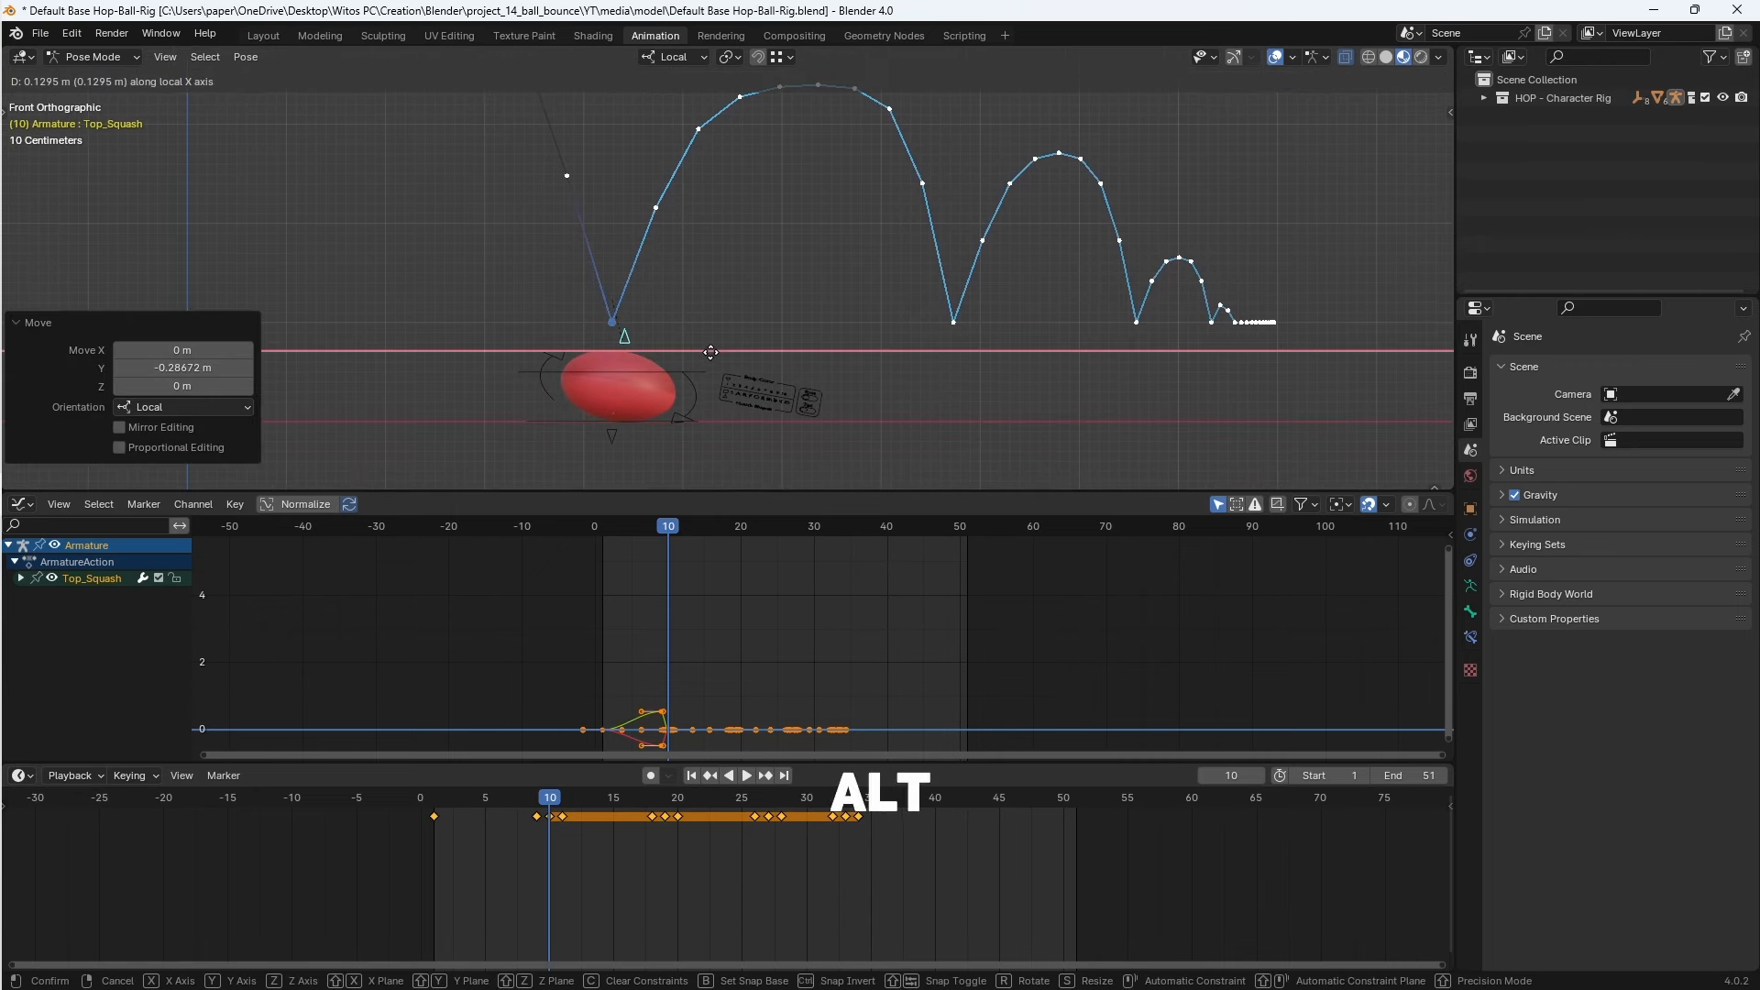
left_click(712, 352)
key("i")
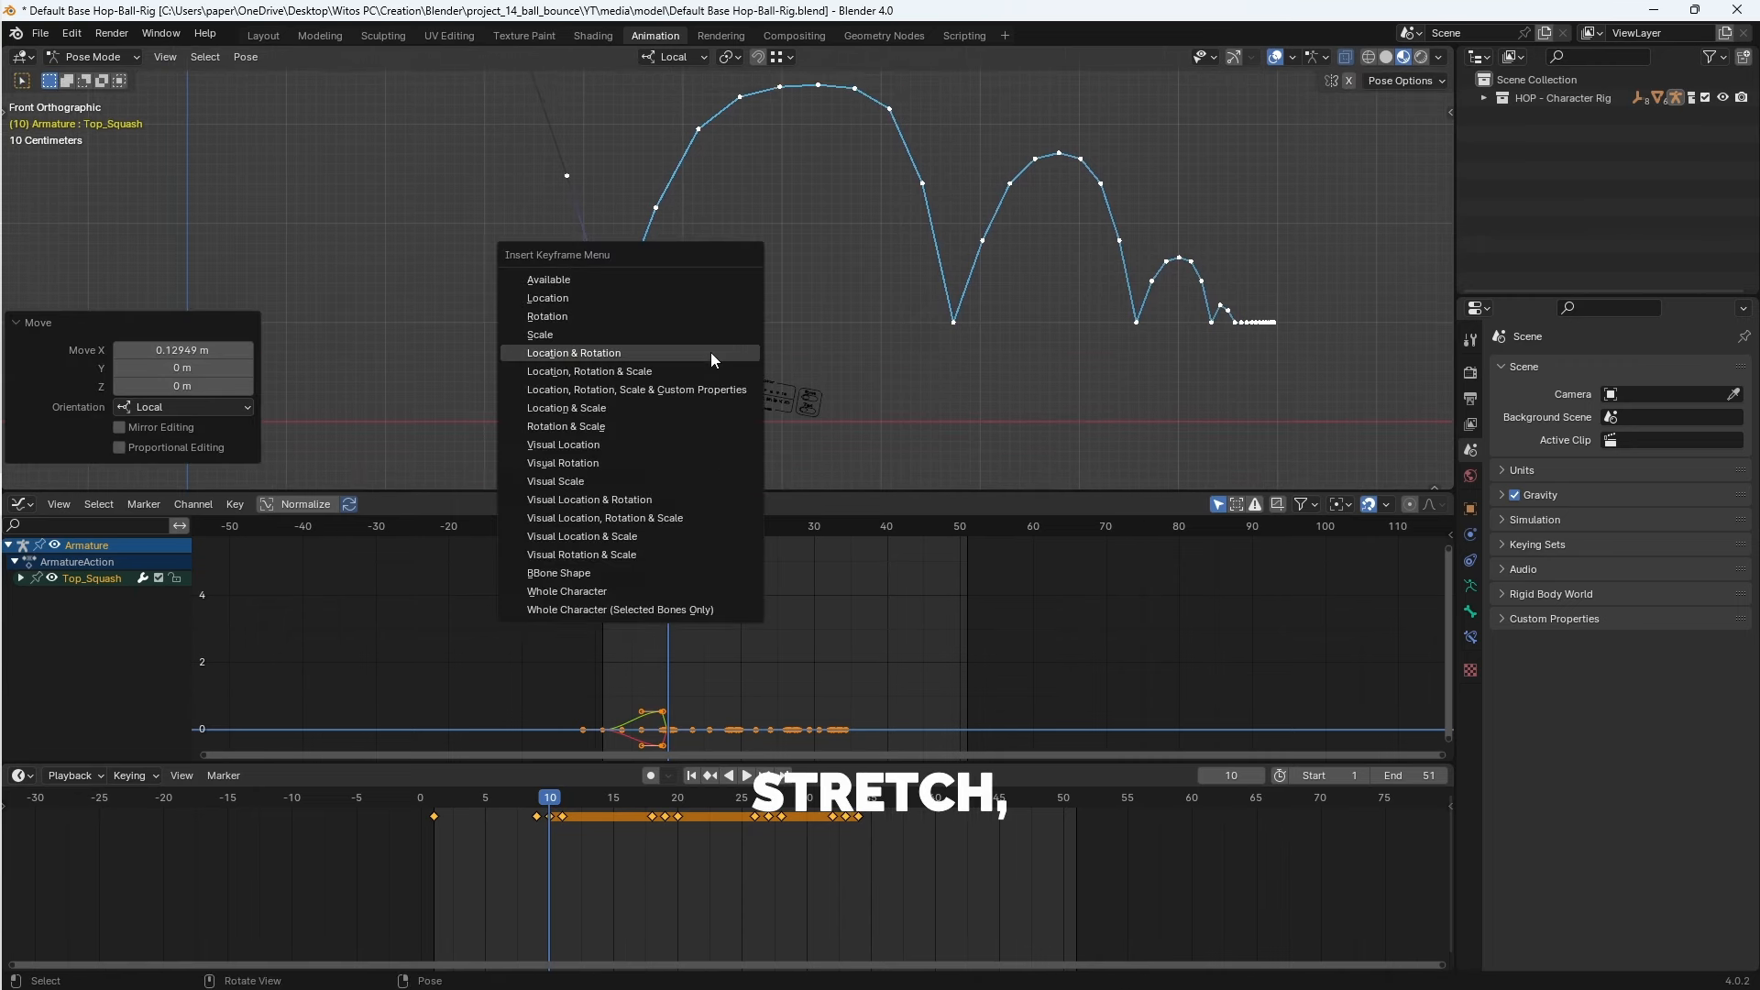
left_click(712, 352)
- Stretch the ball at frame 11 by moving Top_Squash about 0.38 m in local Y and forward in local X, keyframe it and play the result
left_click(556, 804)
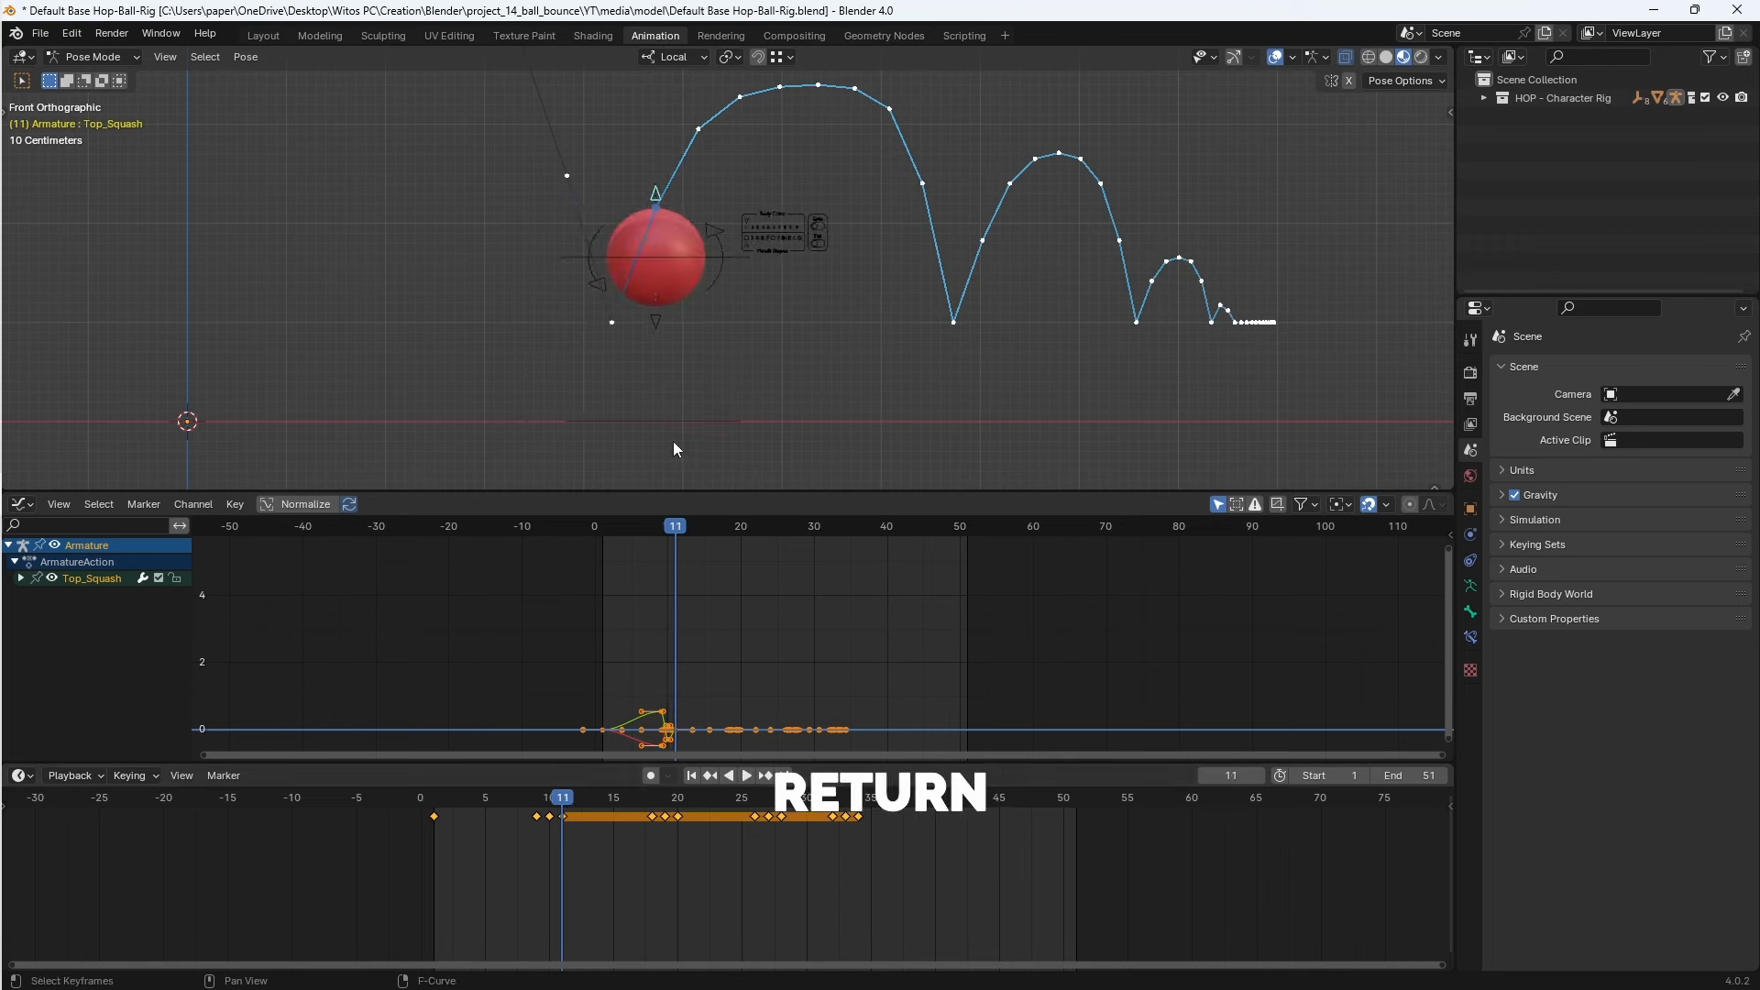
key("g")
key("x")
left_click(745, 252)
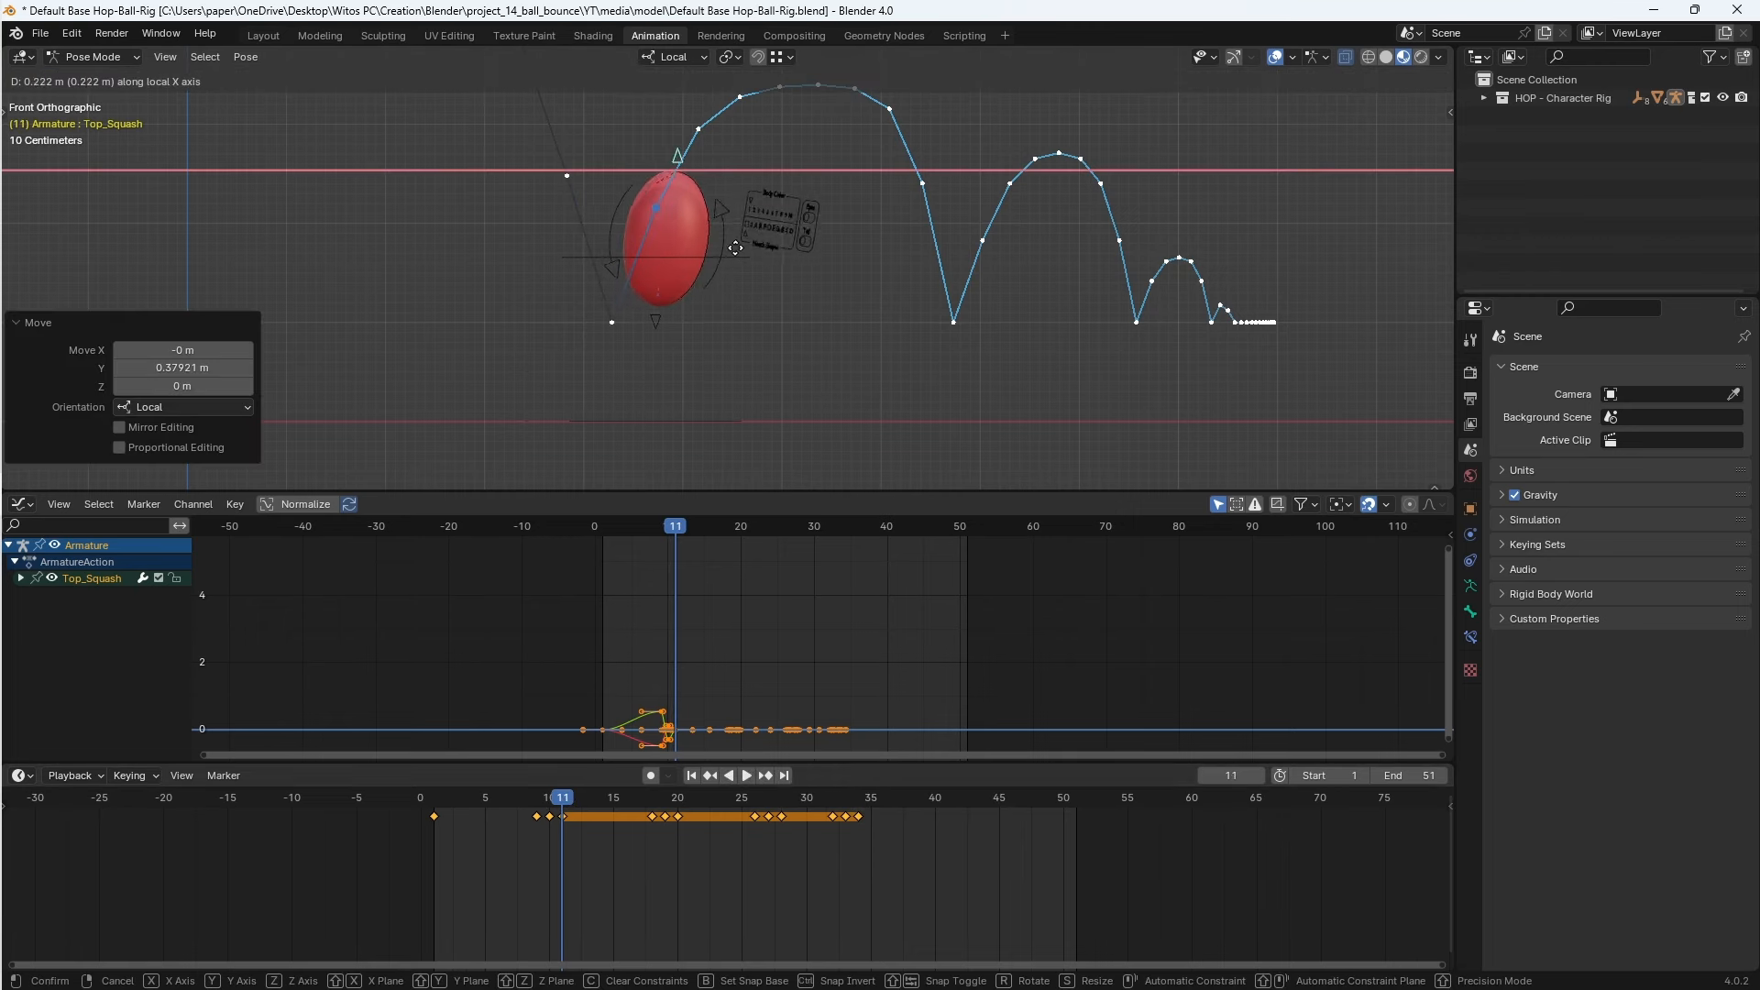
key("g")
key("y")
left_click(741, 272)
middle_click_drag(740, 271, 723, 322)
key("i")
key("space")
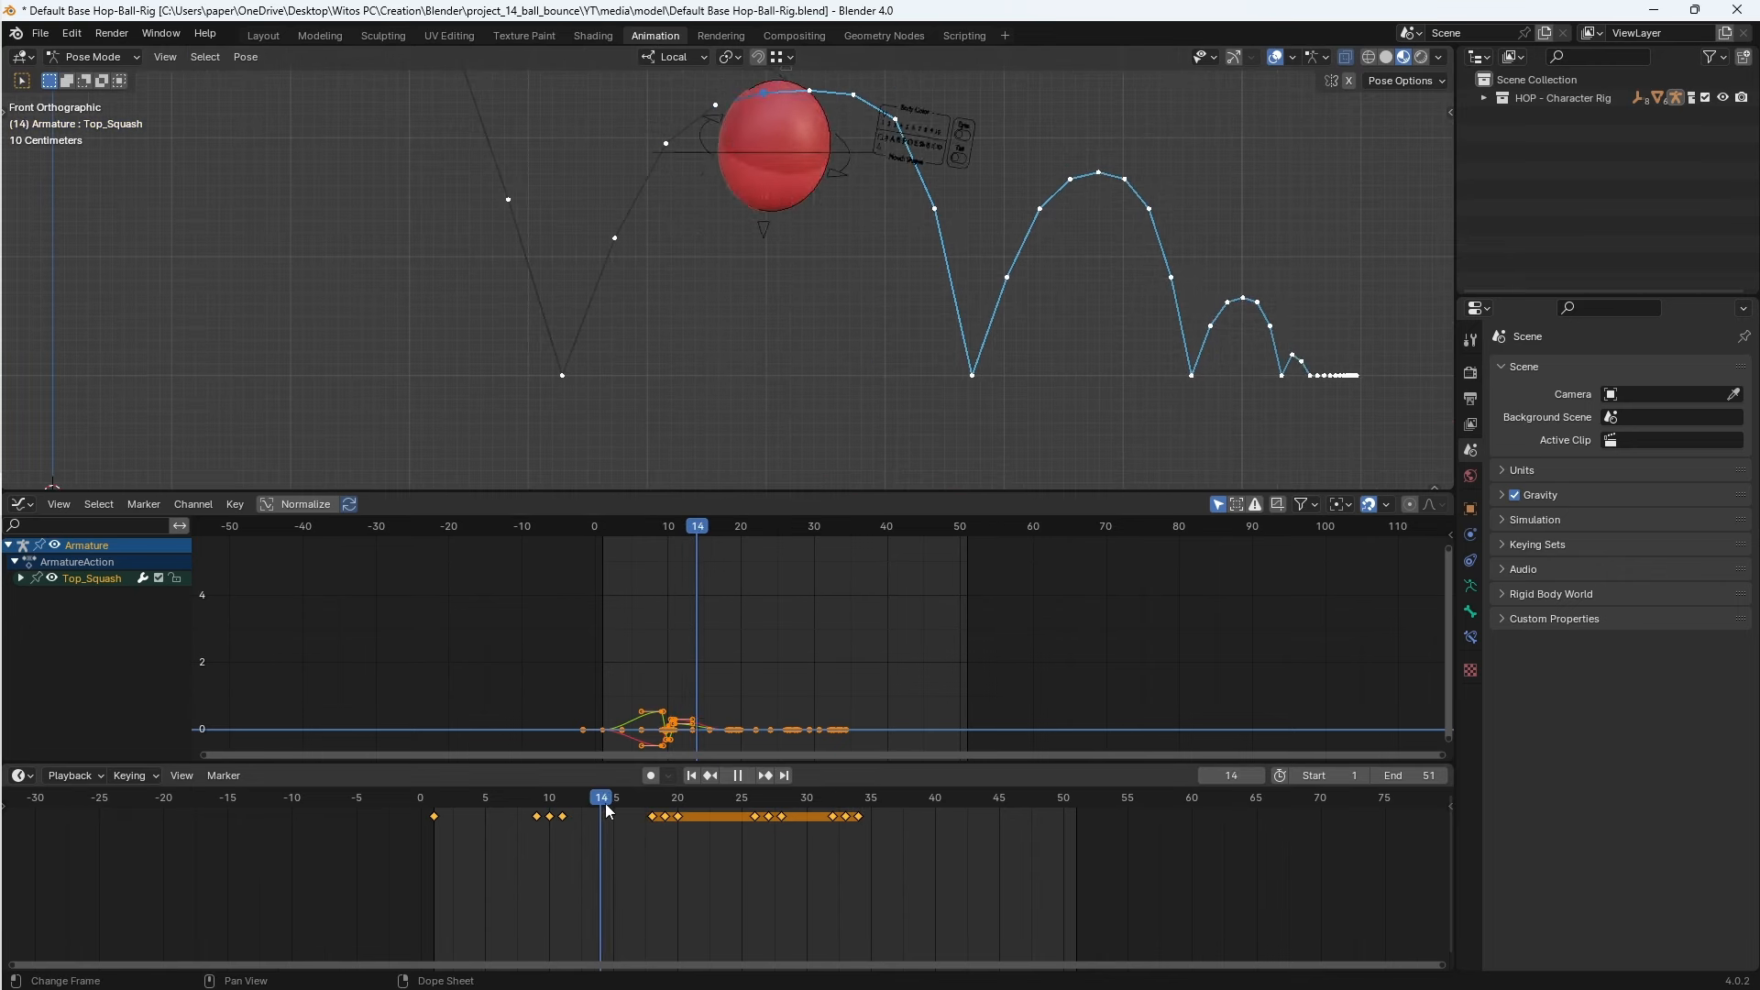
- Scrub back through the animation to frame 15 and inspect the ball's shape near the top of its arc
mouse_move(640, 815)
left_mouse_down()
mouse_move(587, 815)
mouse_move(612, 814)
left_mouse_up()
middle_click_drag(723, 323, 679, 410, "shift")
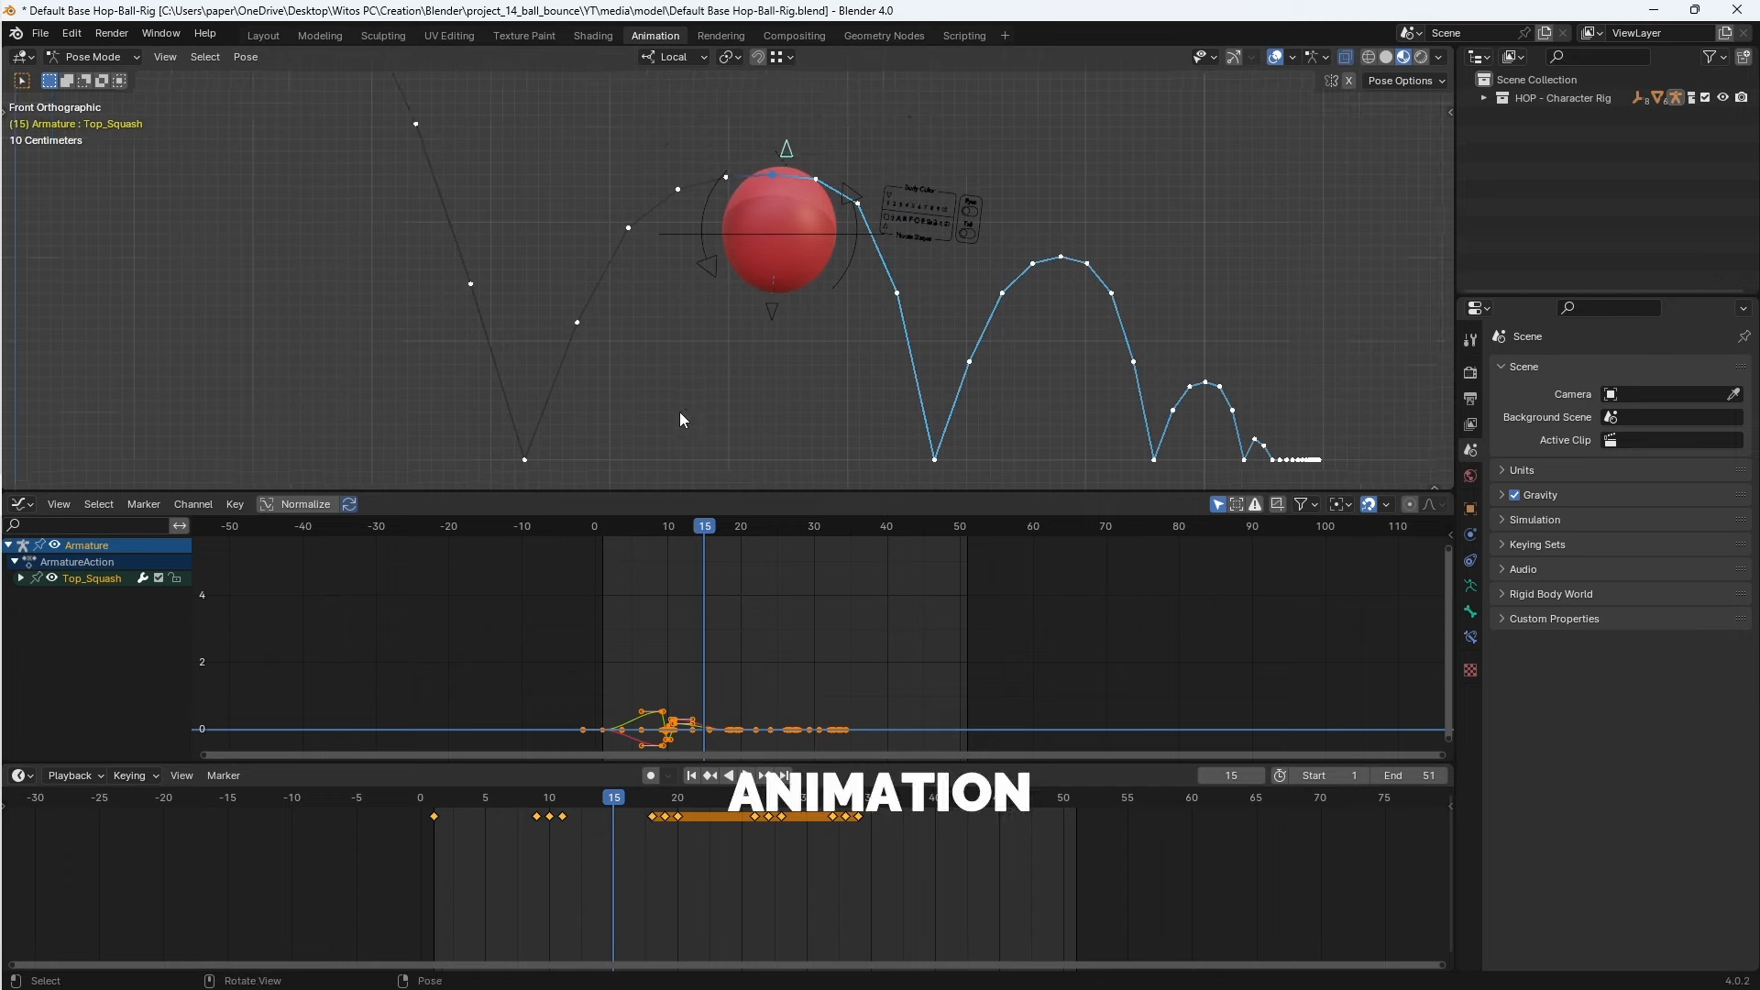
scroll(677, 410, "down", 2)
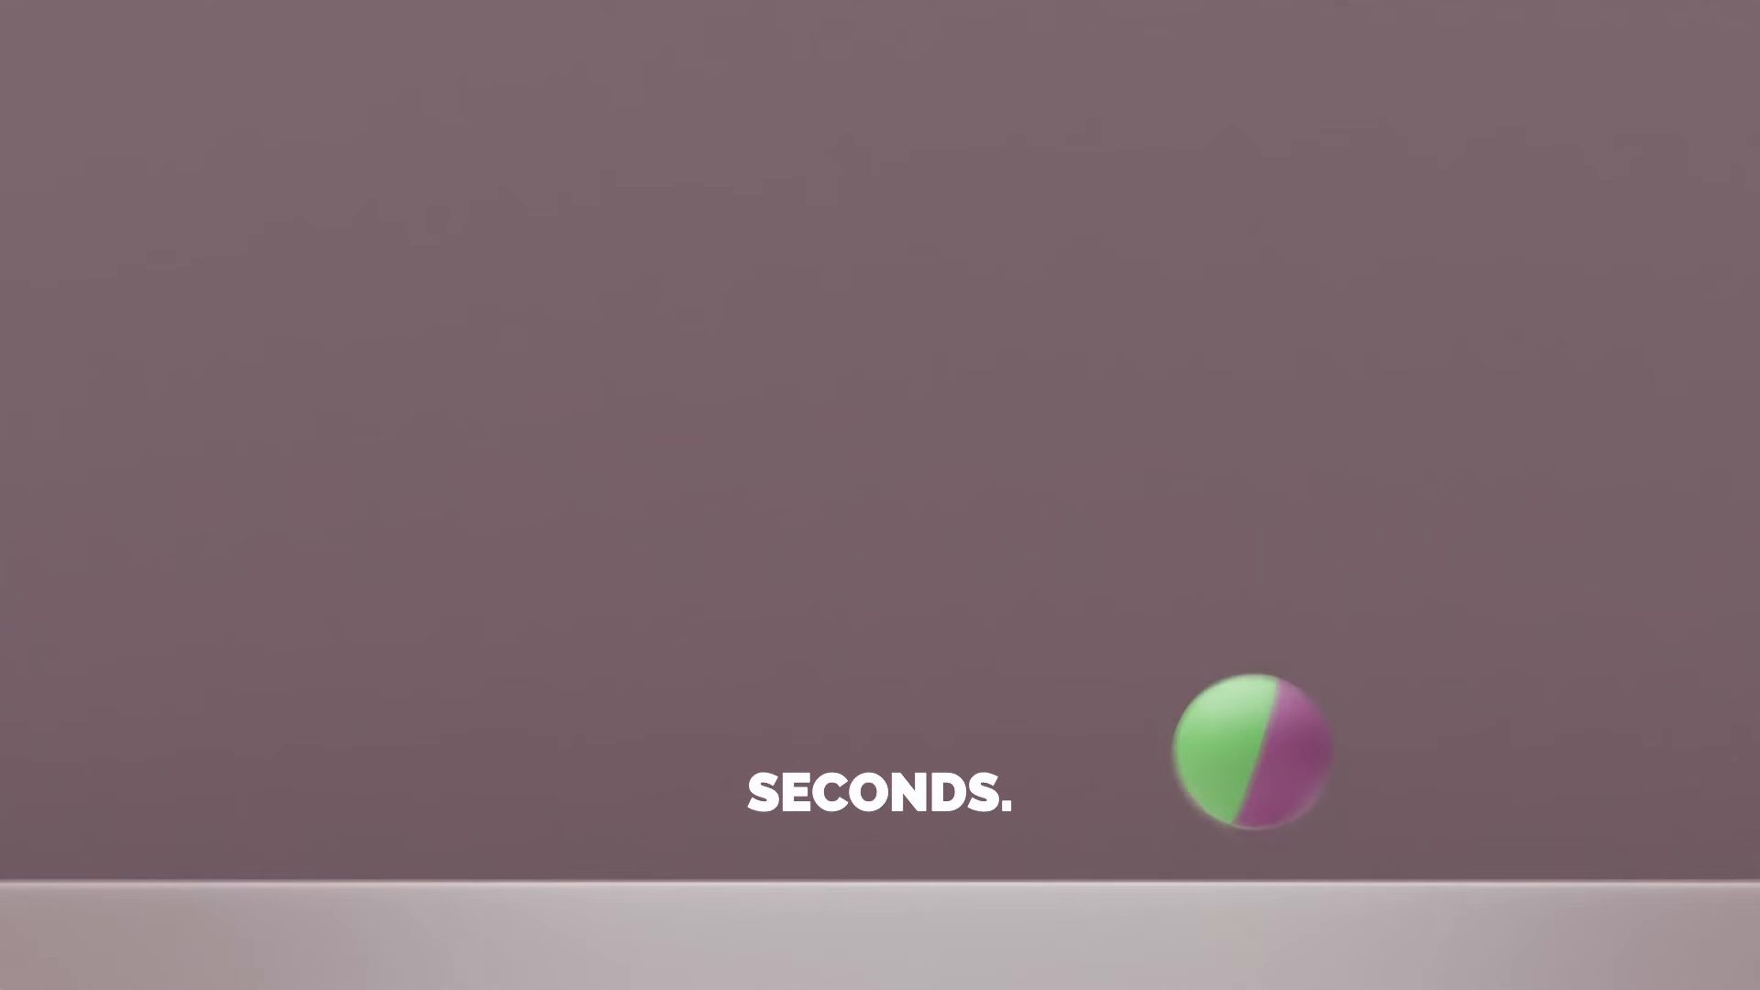
- Add an area light to the scene for lighting the bouncing ball
key("shift+a")
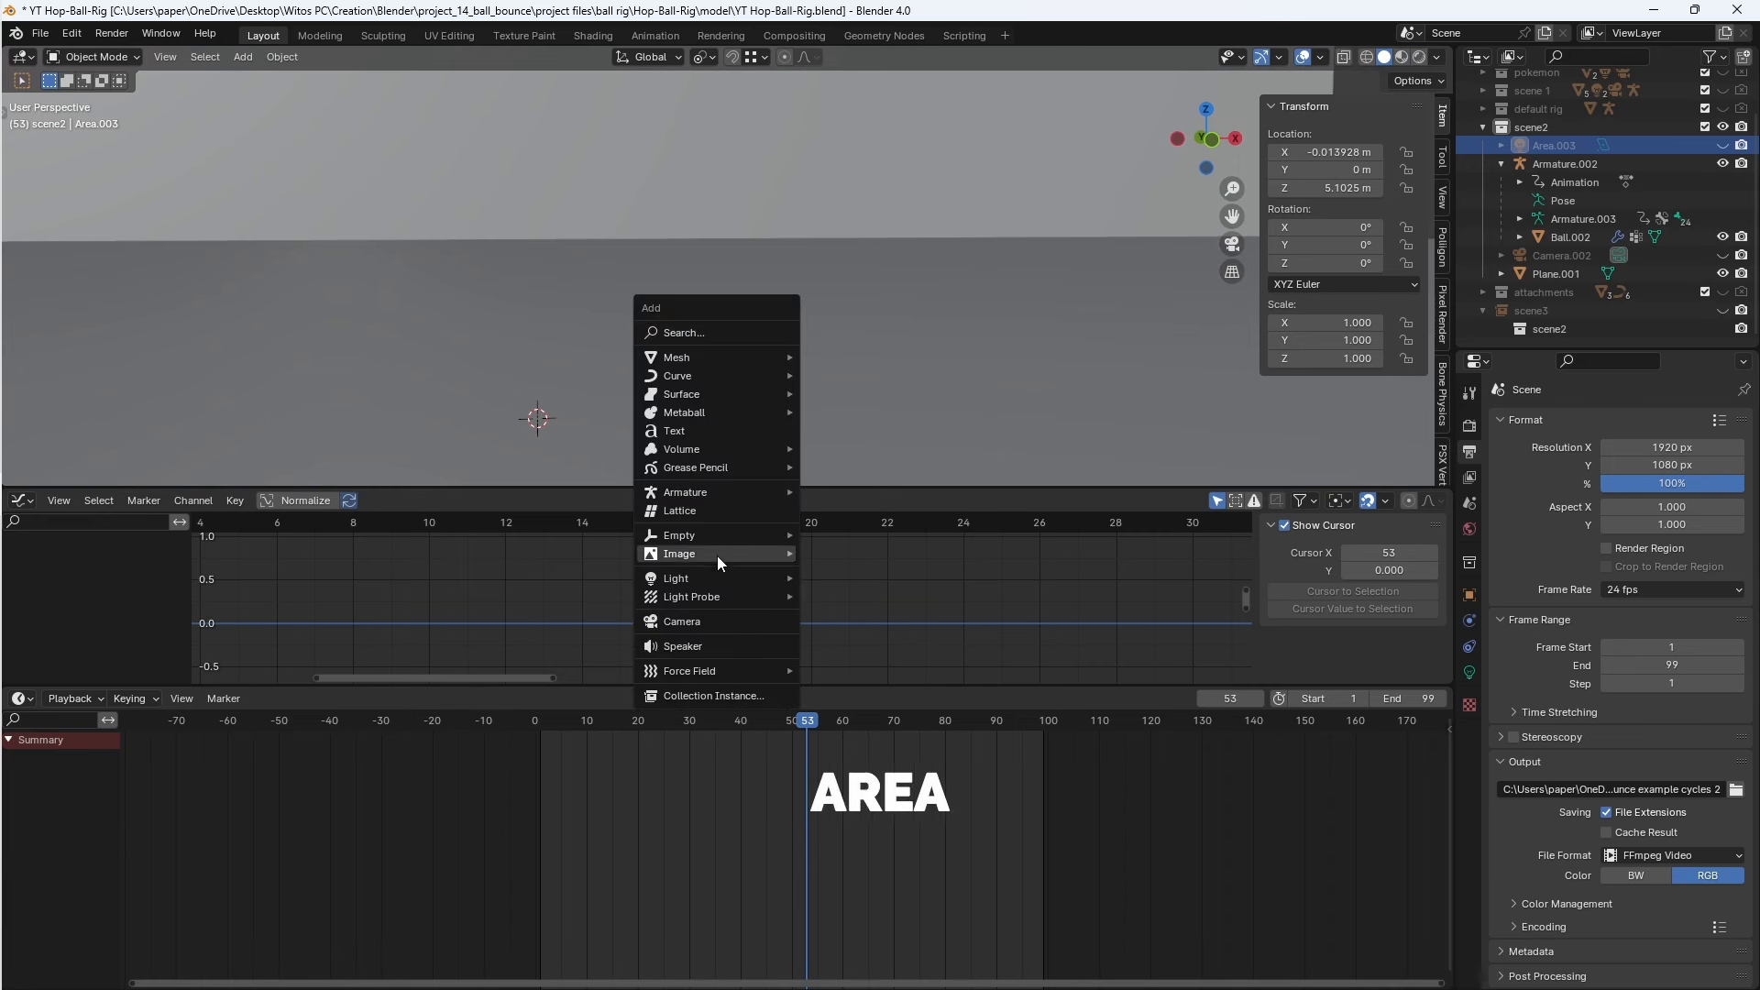
mouse_move(721, 579)
left_click(830, 632)
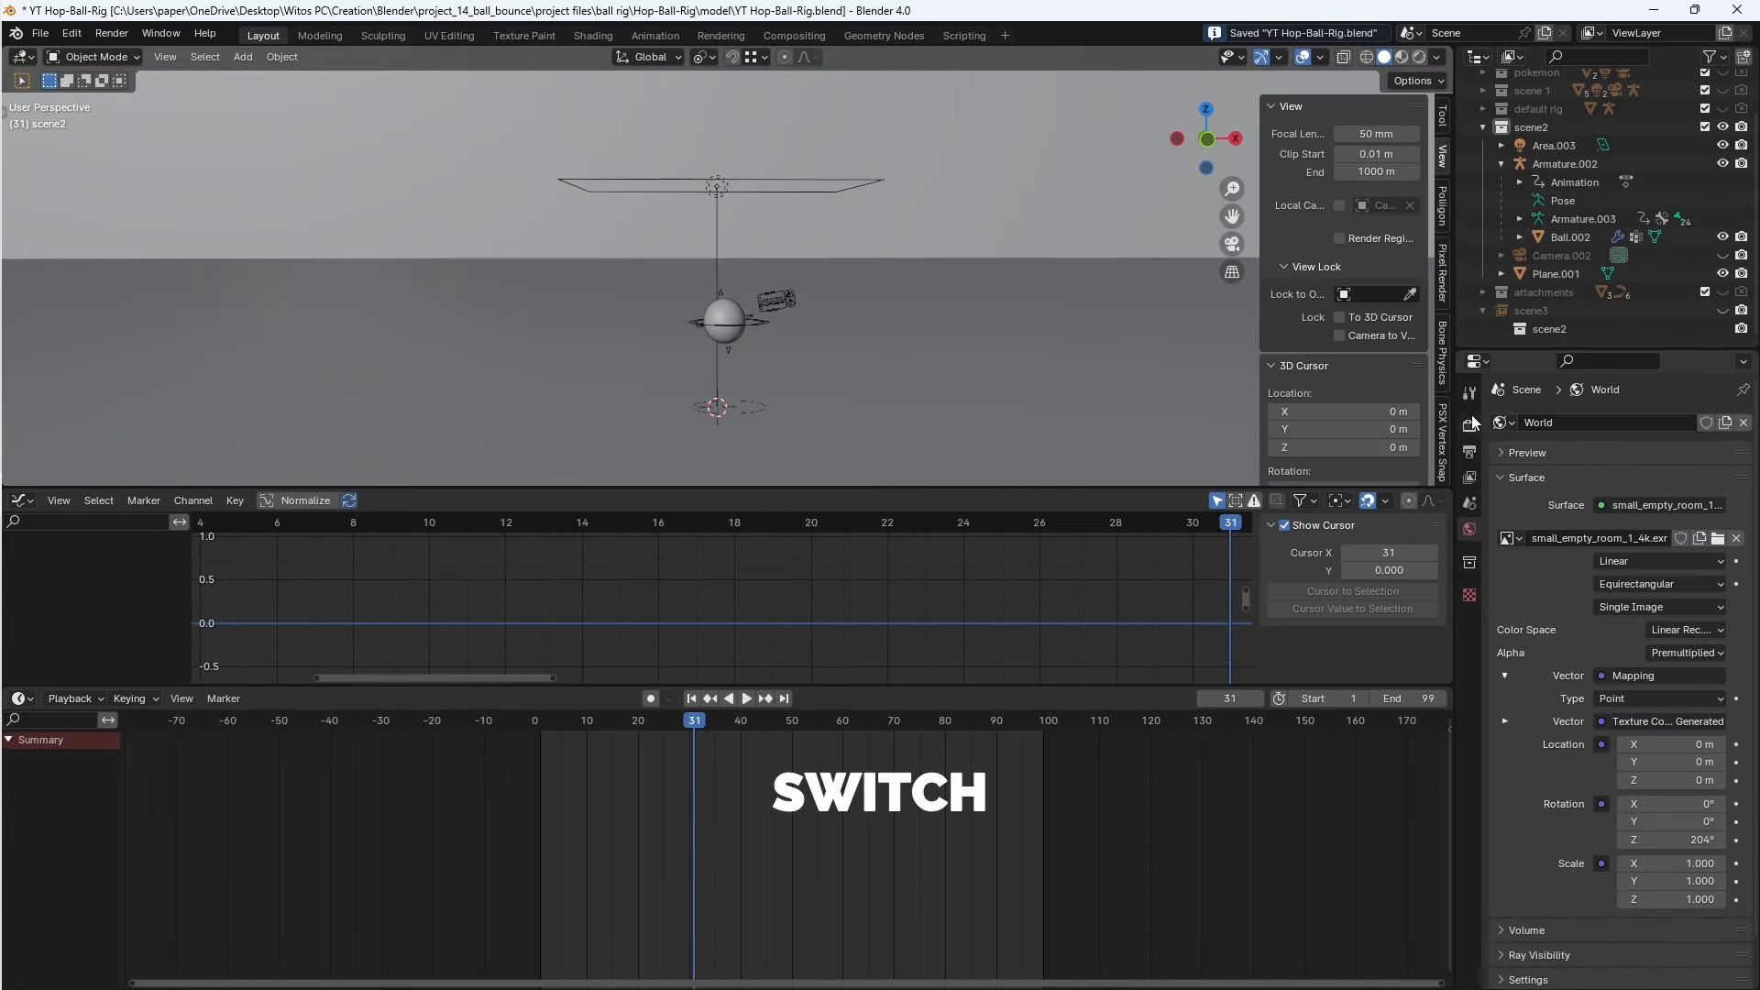
- Switch the render engine to EEVEE and return it to Cycles
left_click(1470, 426)
left_click(1641, 423)
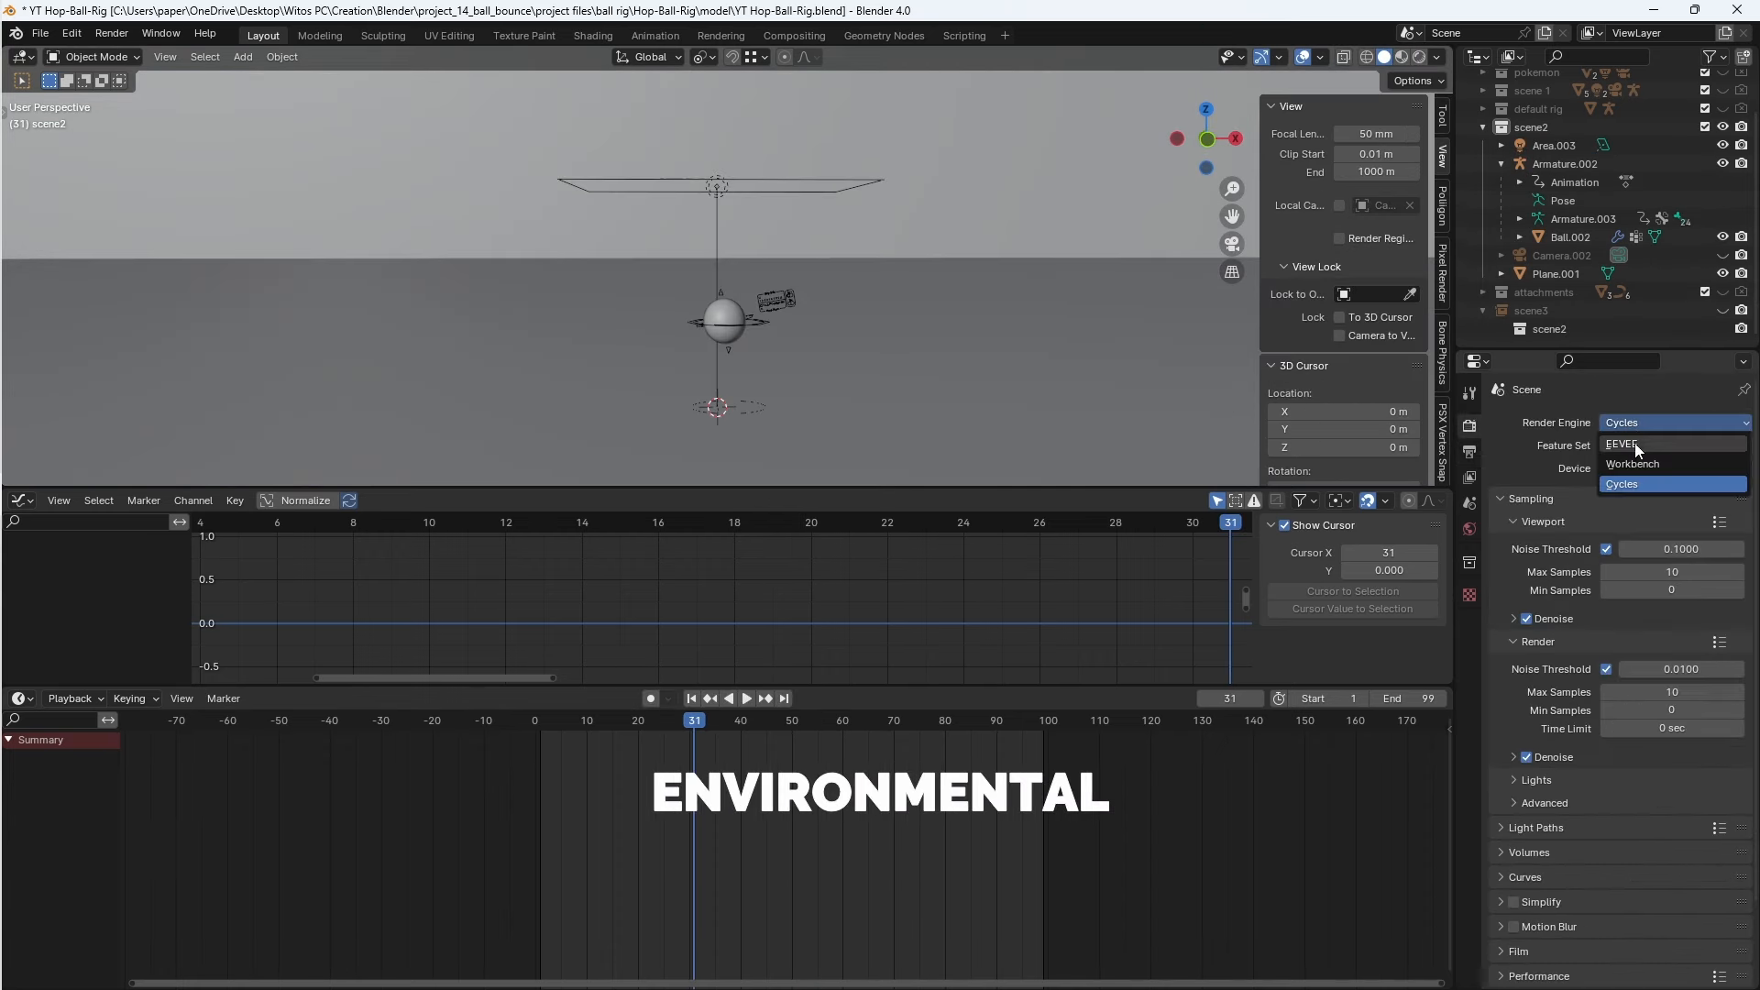
left_click(1636, 444)
left_click(1642, 426)
left_click(1644, 485)
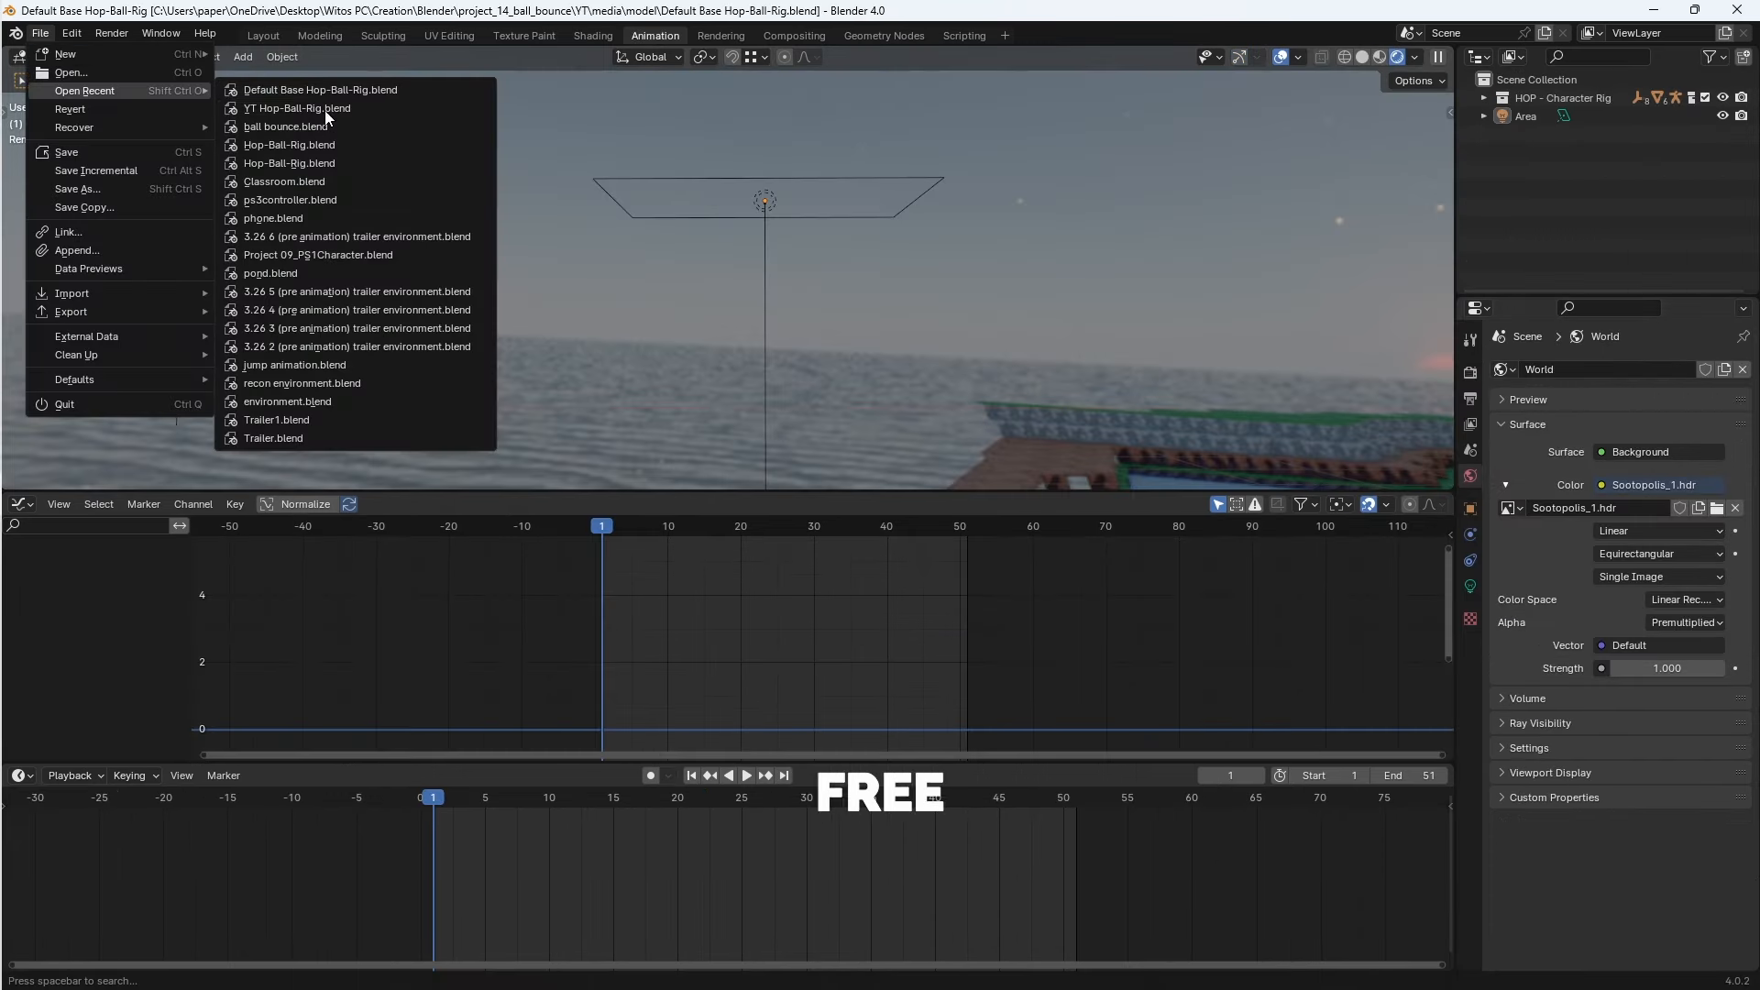
- Open the recent project YT Hop-Ball-Rig.blend, save it and run the animation playback
left_click(317, 108)
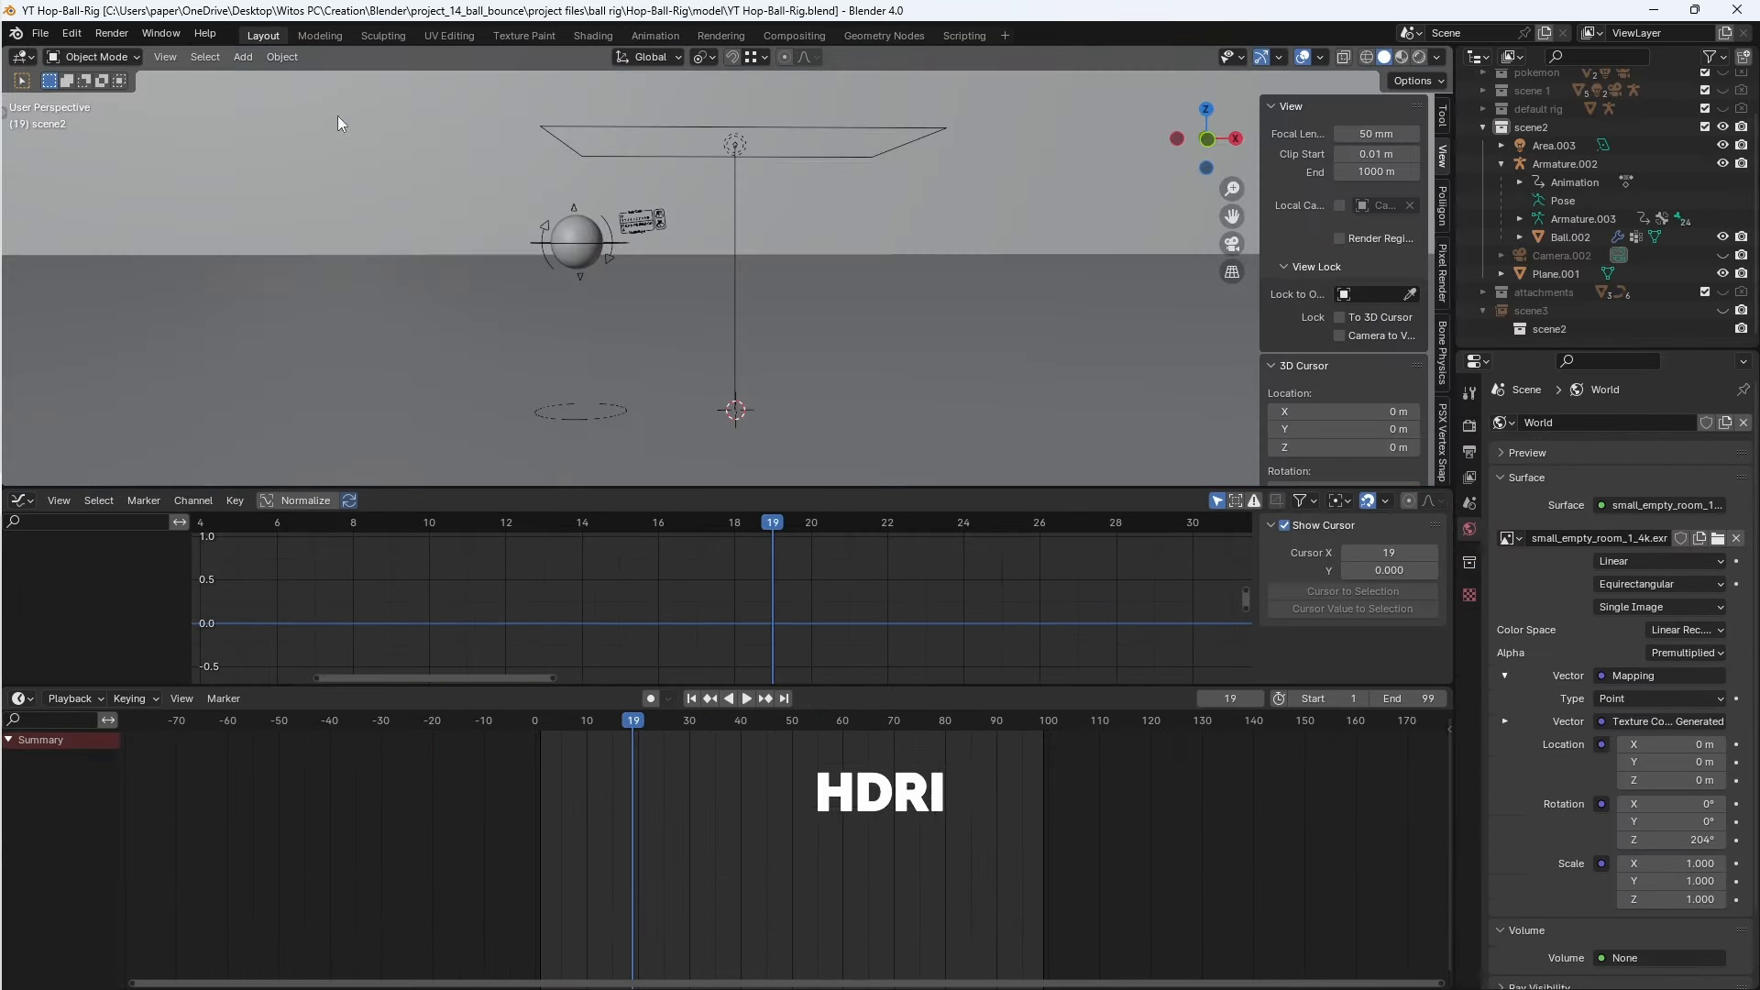
scroll(884, 383, "down", 1)
scroll(884, 384, "up", 1)
key("ctrl+s")
scroll(906, 385, "down", 2)
middle_click_drag(906, 387, 899, 371)
key("space")
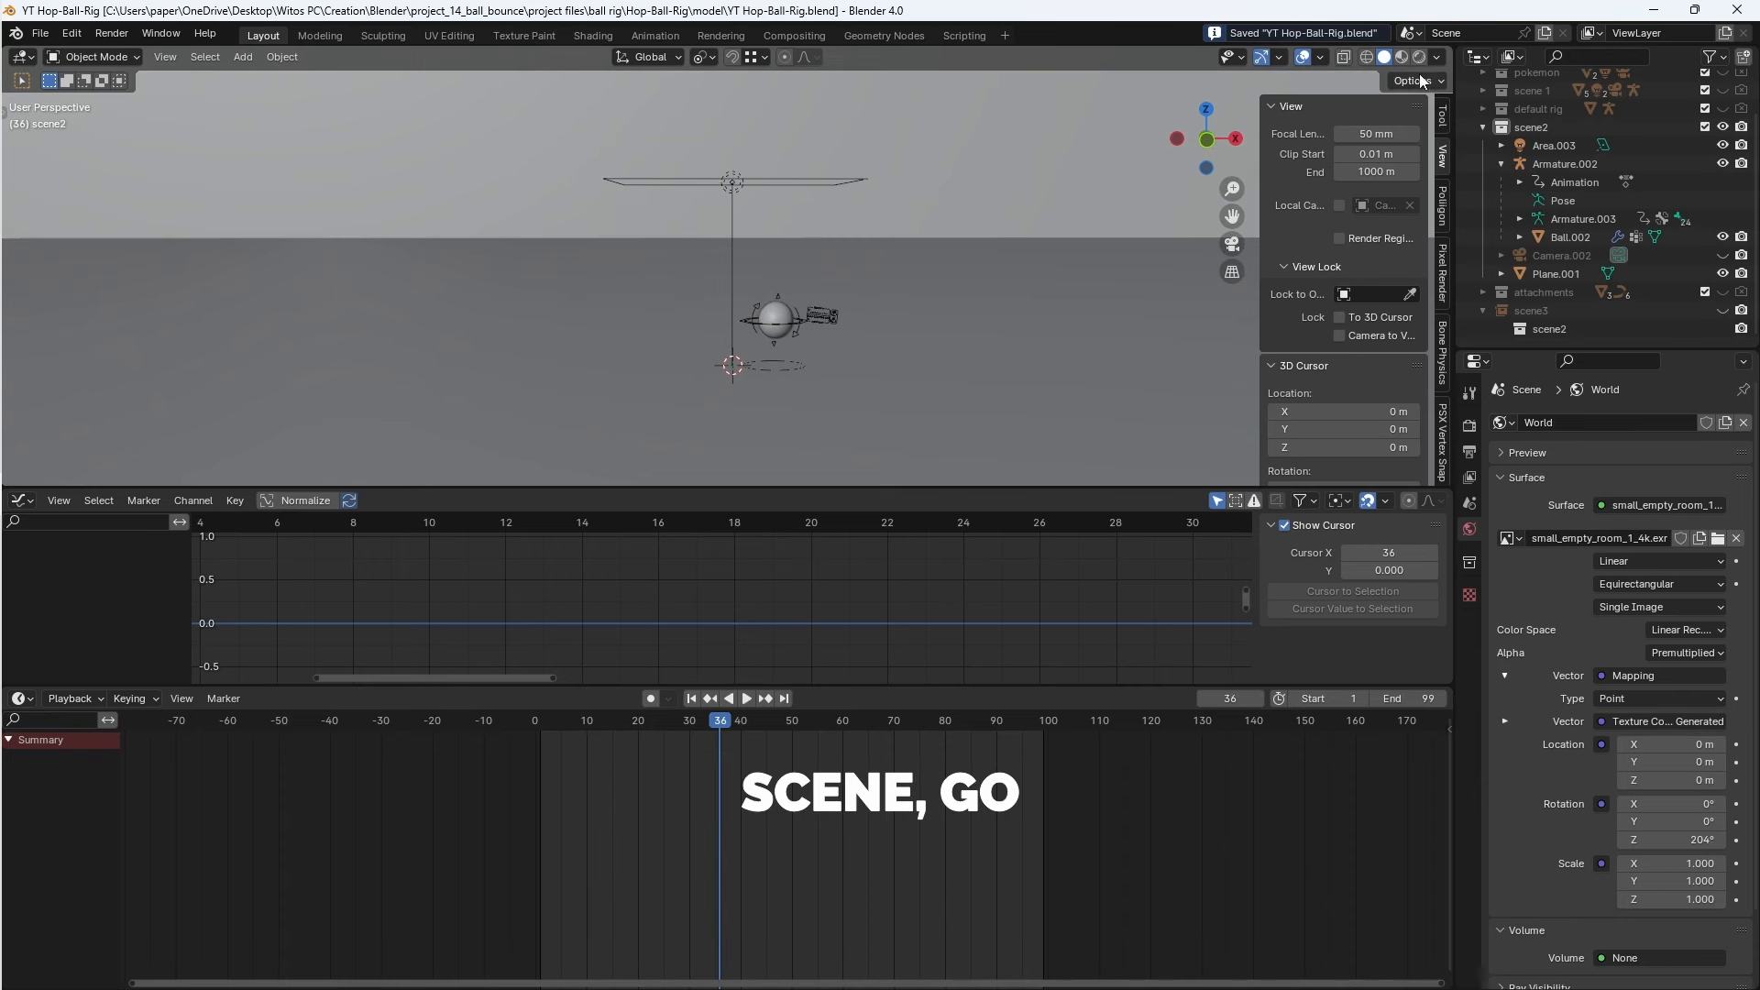
- Show the viewport in Rendered shading and preview the lit, textured ball during playback
left_click(1420, 57)
key("space")
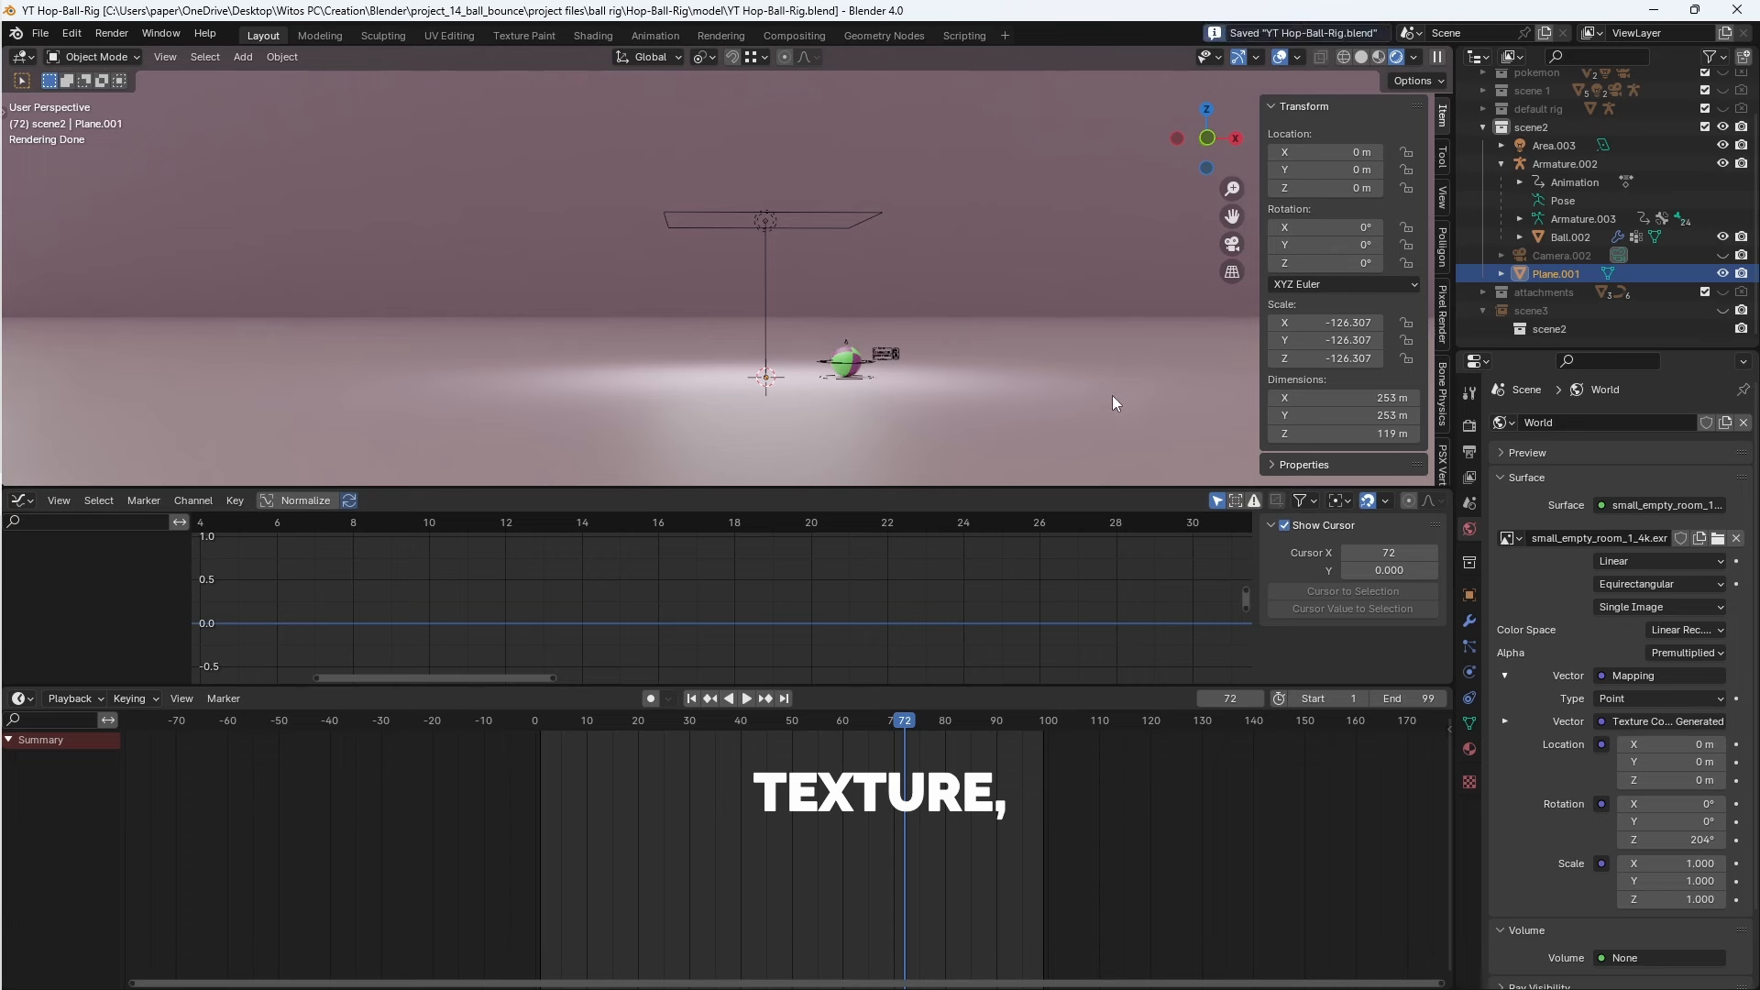
scroll(1132, 405, "up", 3)
middle_click_drag(1137, 403, 1085, 363, "shift")
- Open the output folder browser in the output settings and choose FFmpeg Video as the file format
left_click(1470, 426)
left_click(1470, 452)
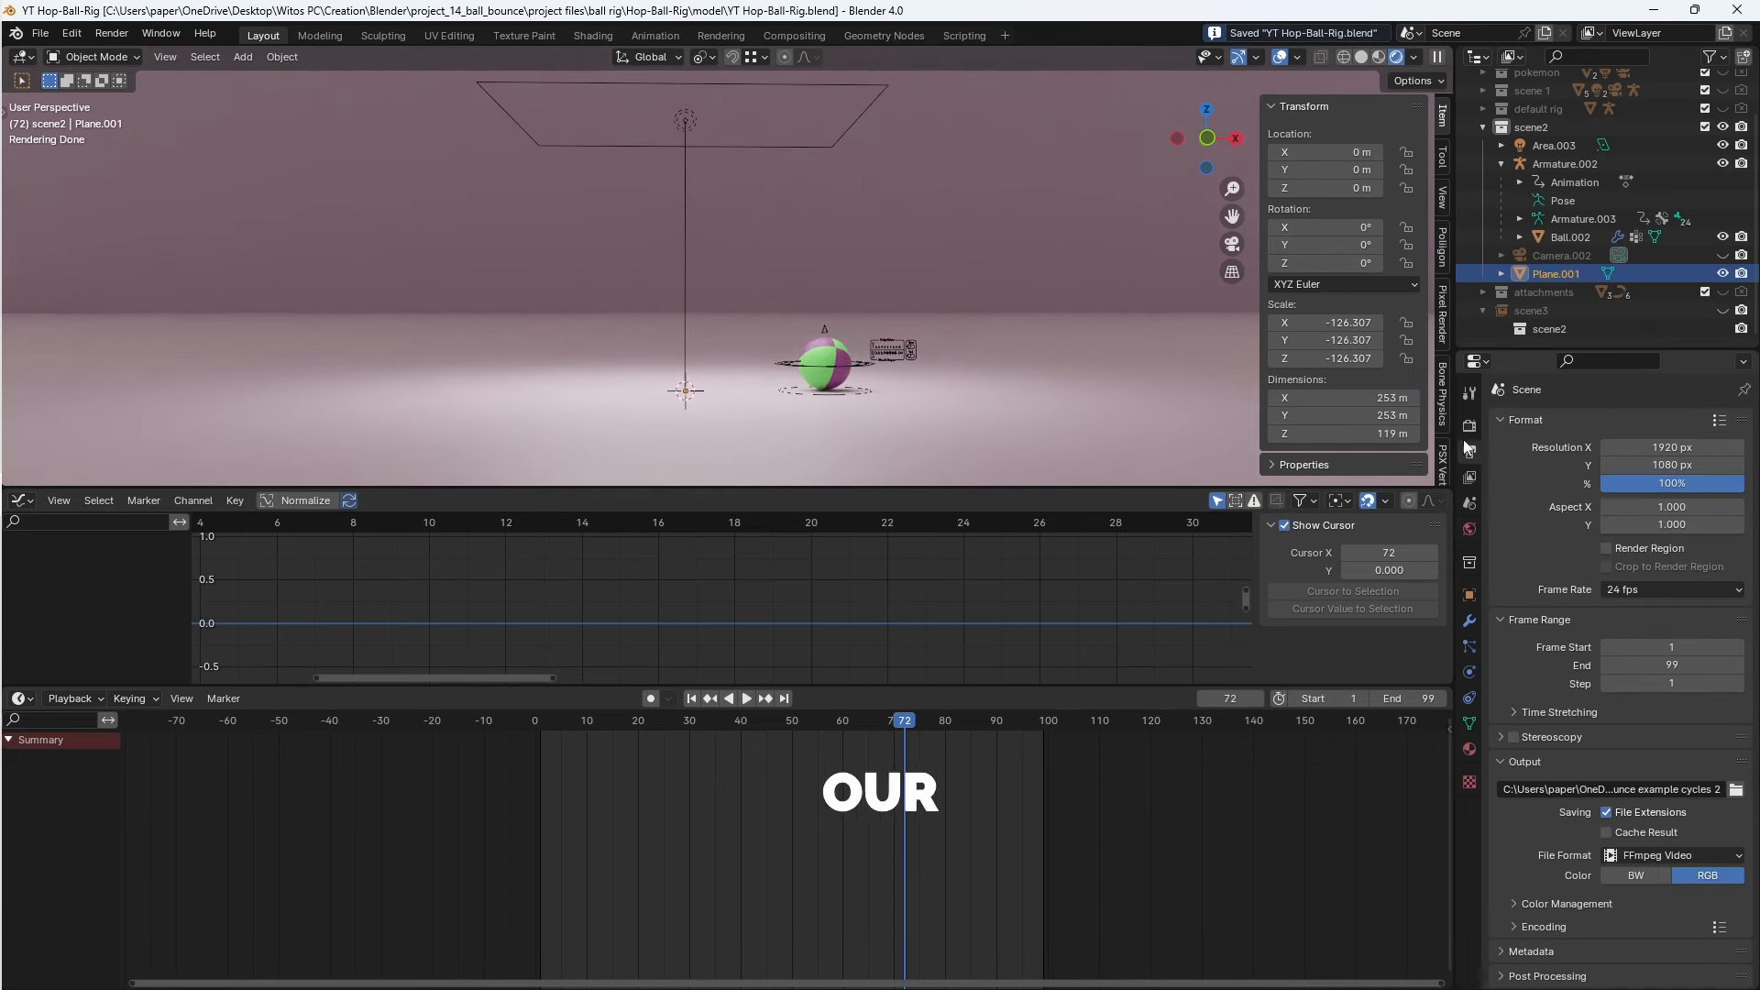
left_click(1733, 793)
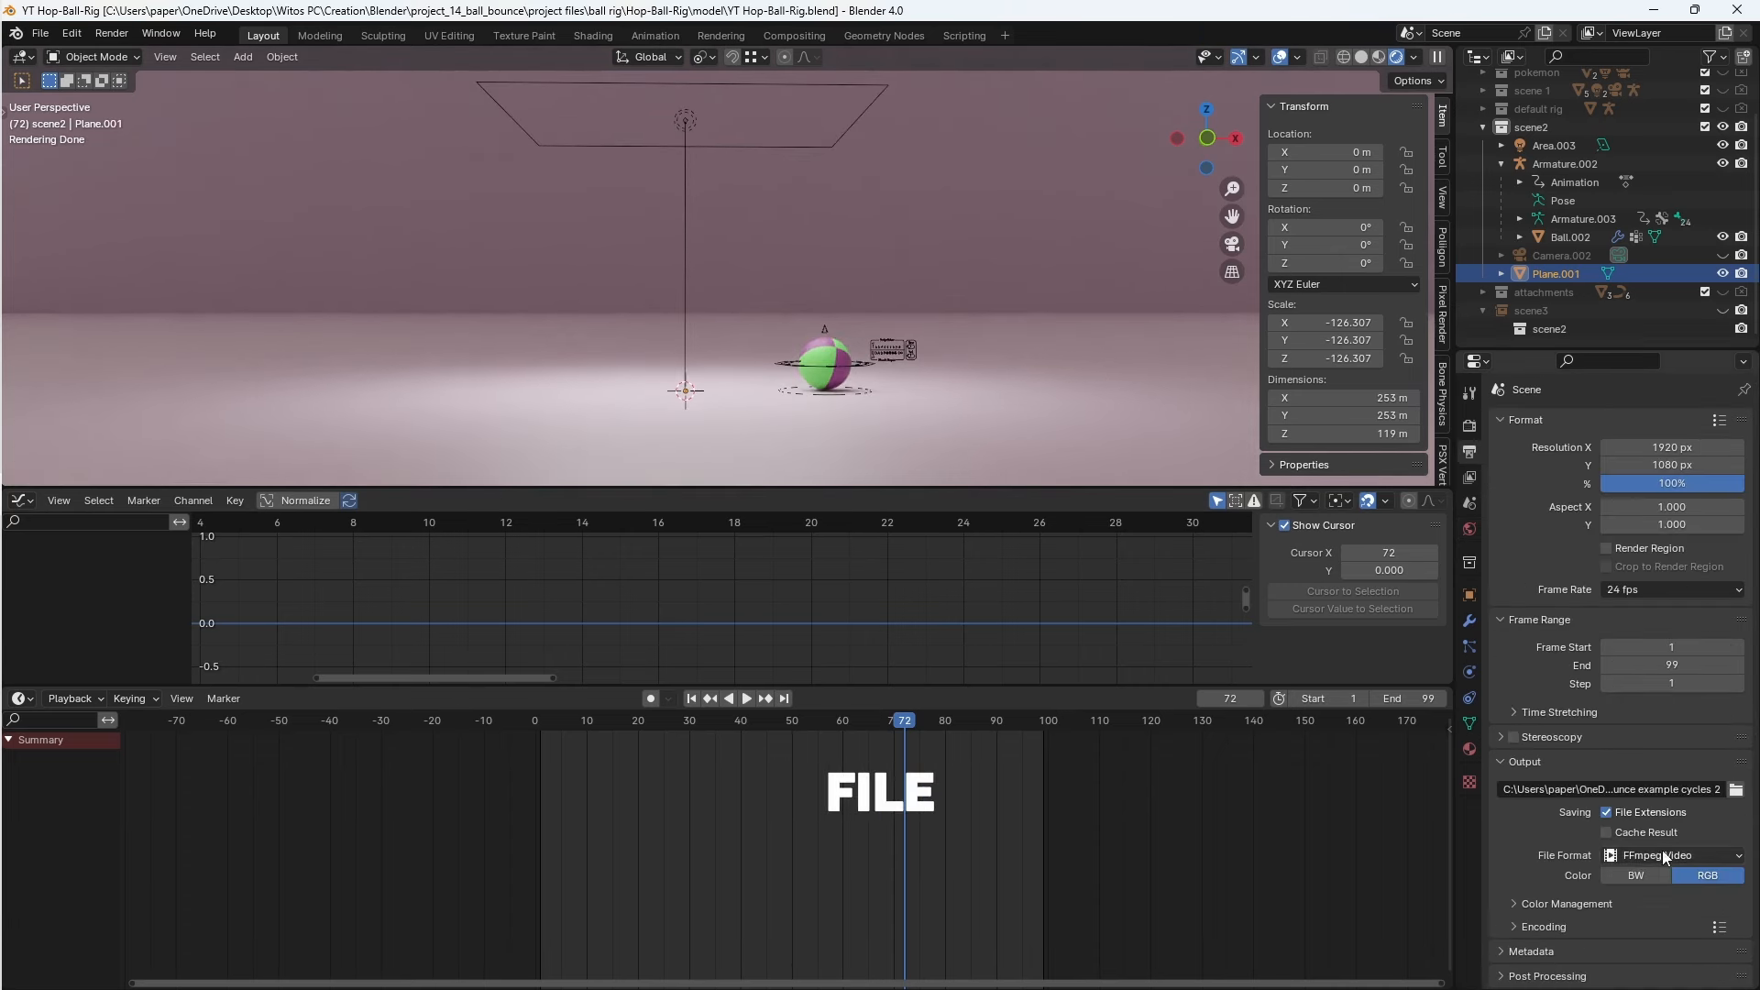
left_click(1660, 853)
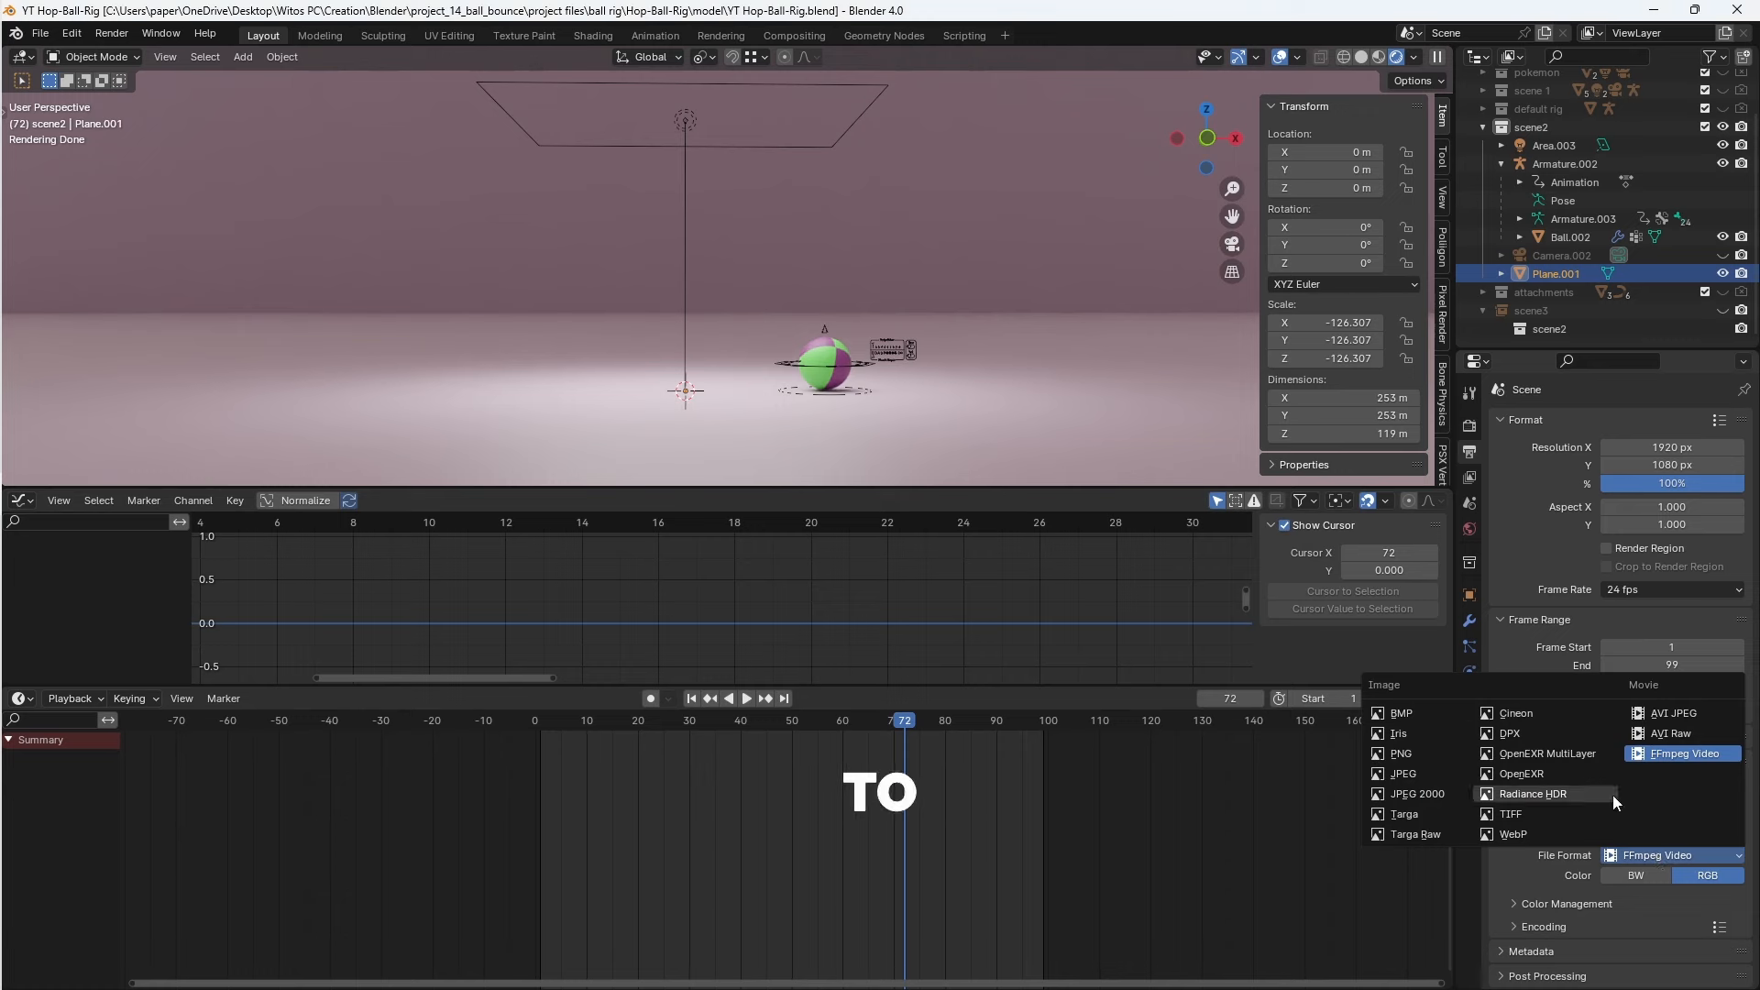
left_click(1687, 754)
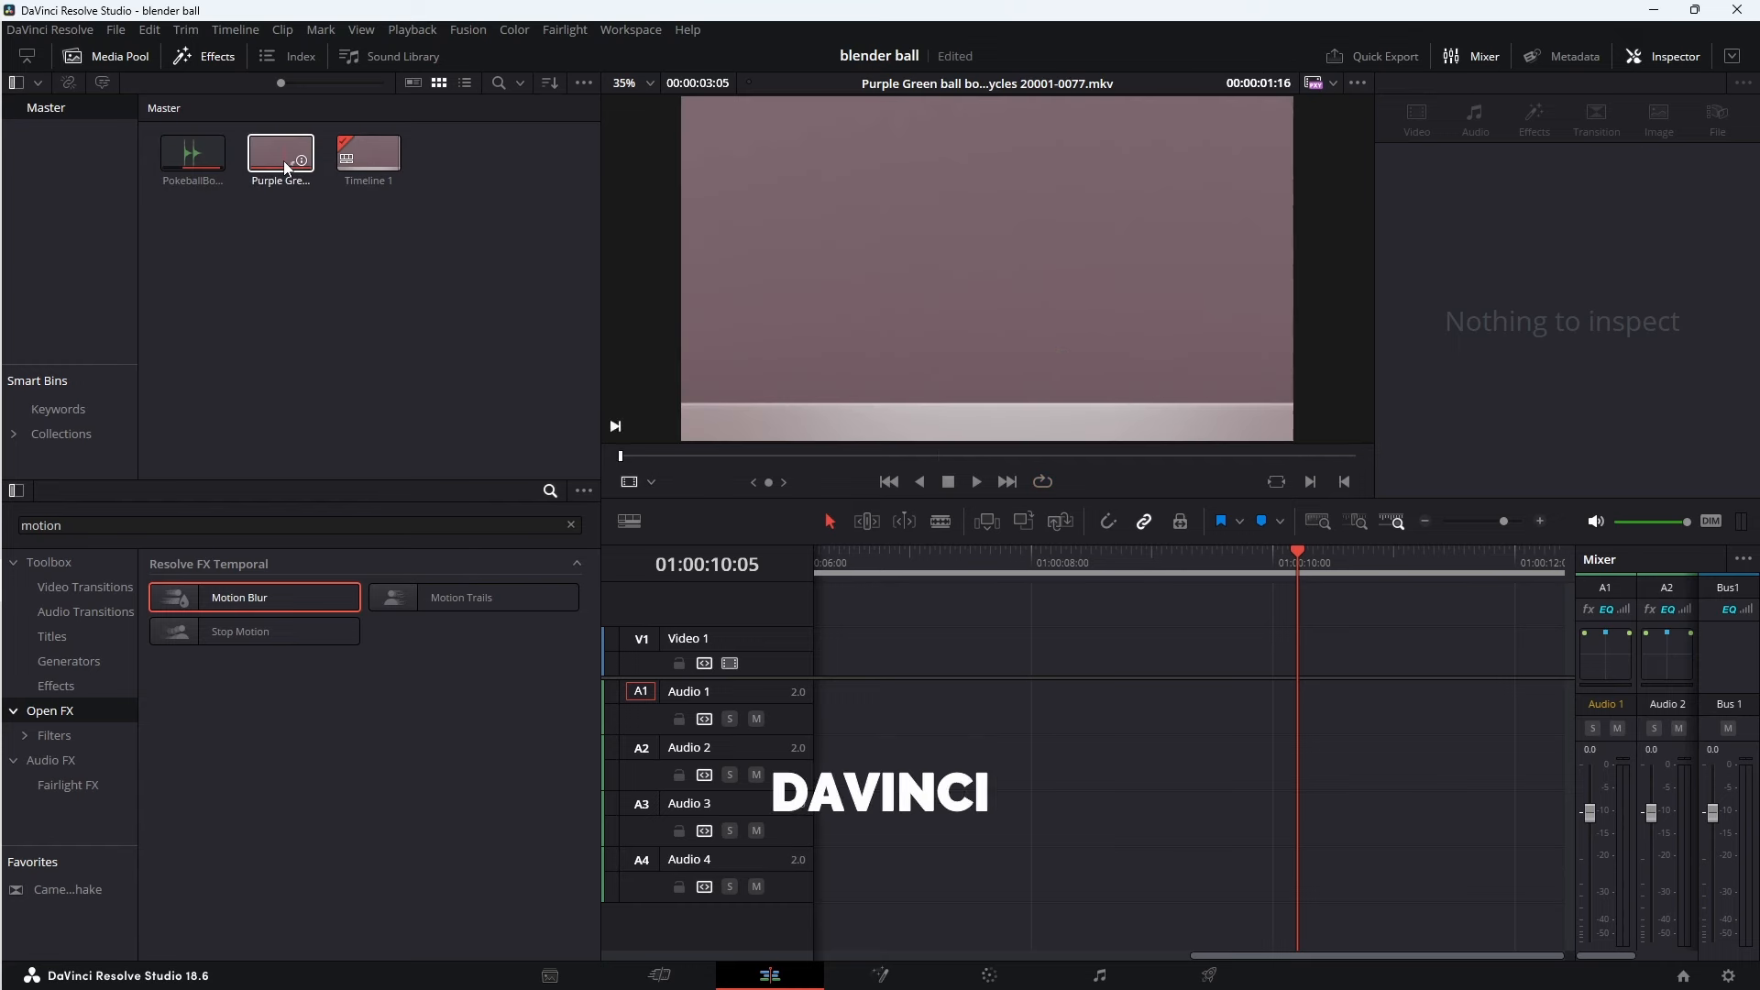
- Switch to DaVinci Resolve and place the purple-green ball clip on Video 1 and PokeballBounce.mp3 on Audio 1
left_click_drag(283, 162, 946, 645)
left_click_drag(1104, 564, 1173, 577)
left_click_drag(192, 156, 998, 721)
- Split PokeballBounce.mp3 at 01:00:08:04 and move the second piece onto Audio 2, aligned with the ball's impact
left_click(1180, 715)
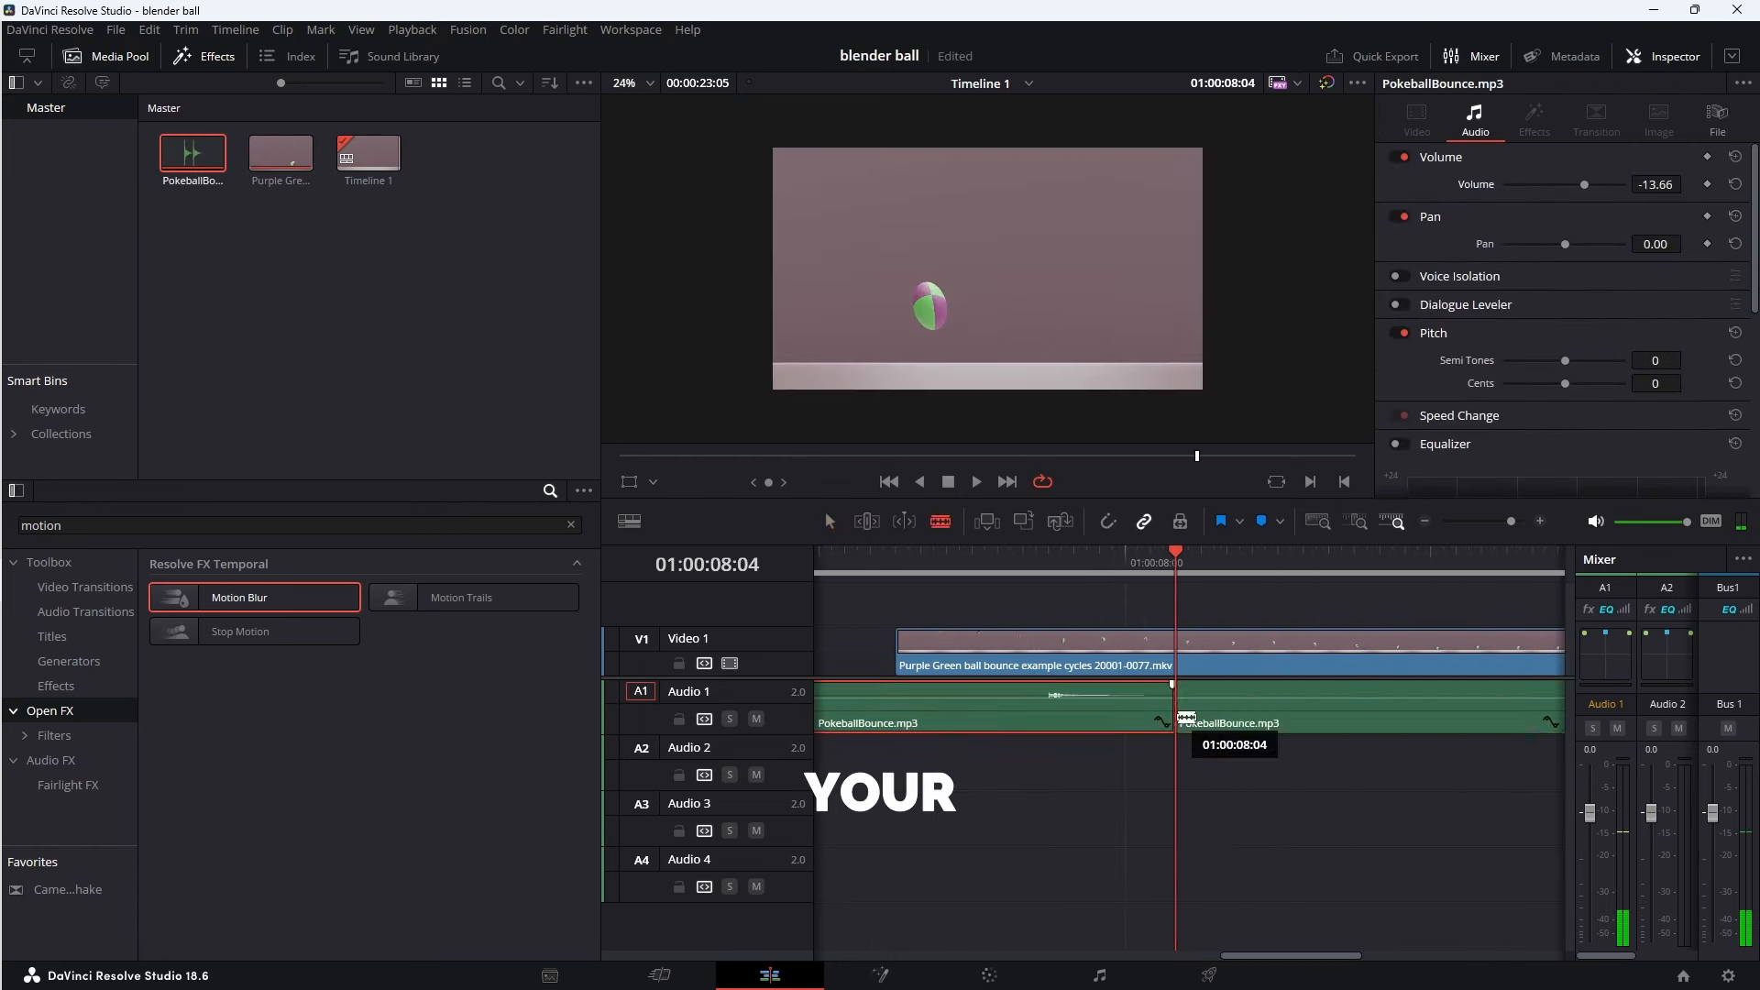
key("a")
left_click_drag(1219, 704, 1209, 752)
left_click_drag(1196, 560, 1192, 567)
left_click_drag(1212, 768, 1225, 770)
- Apply the Motion Blur effect to the ball clip on Video 1 and play back the sequence
left_click_drag(239, 597, 1072, 646)
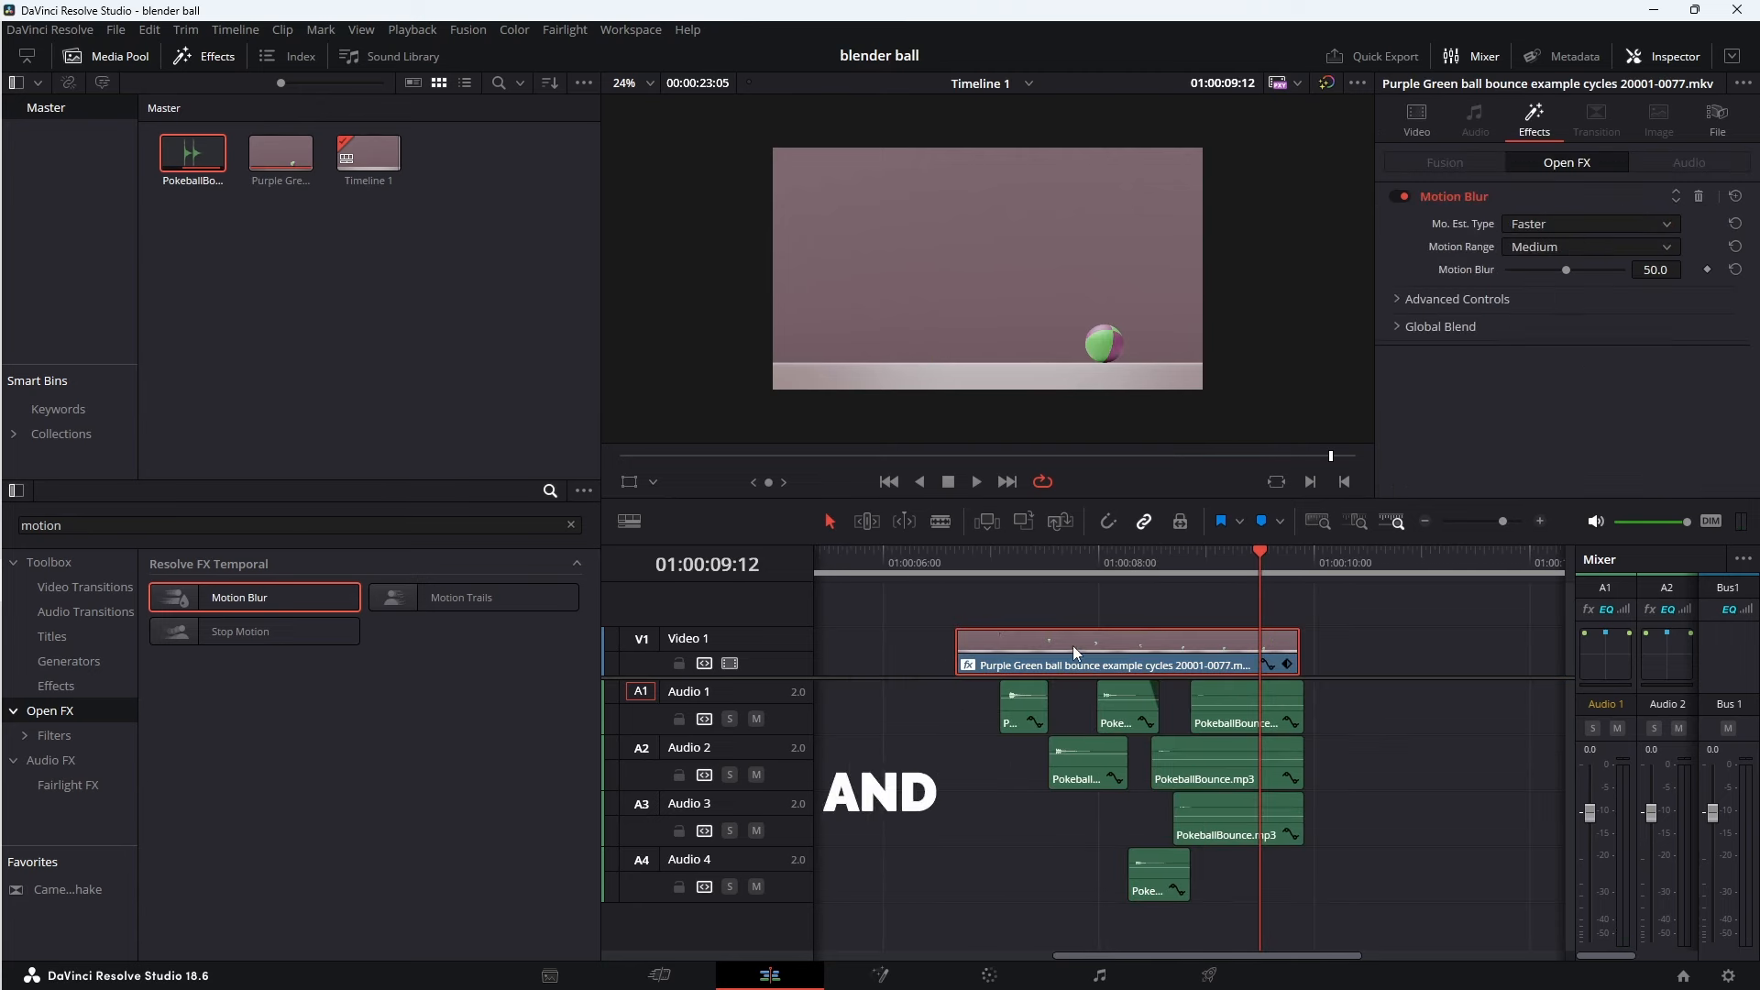
left_click(1054, 569)
key("space")
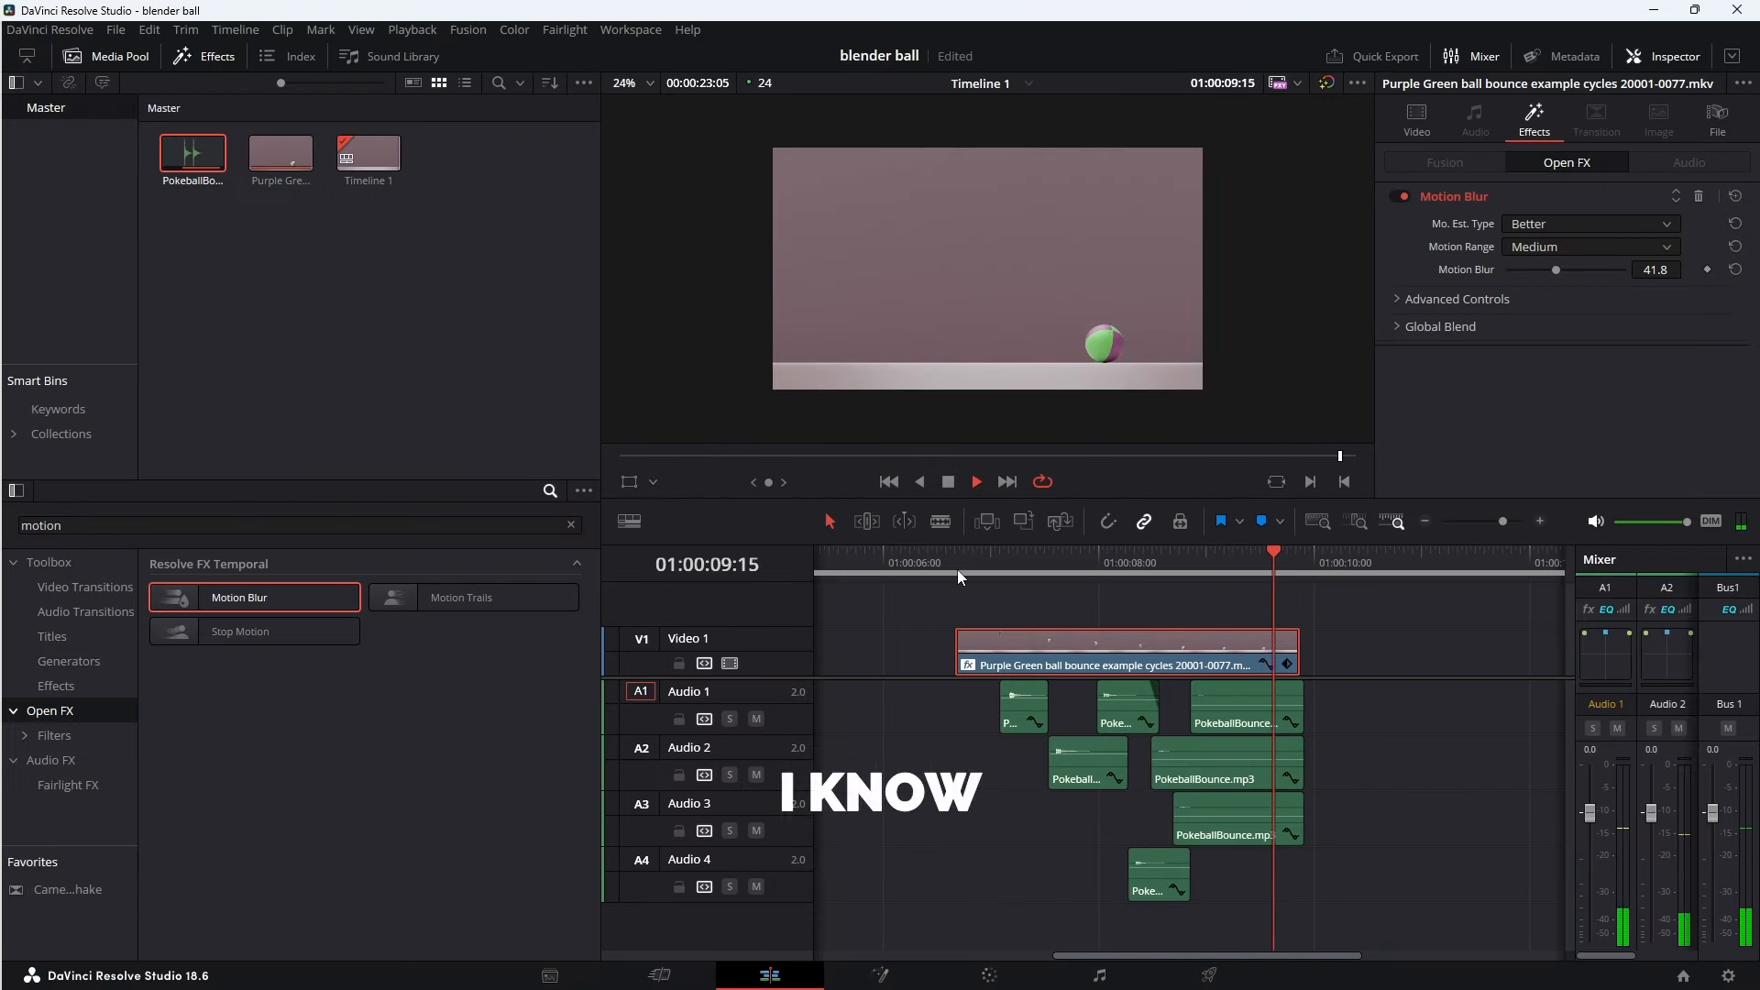
- Review the timeline and the custom export settings on the Deliver page
left_click(1209, 975)
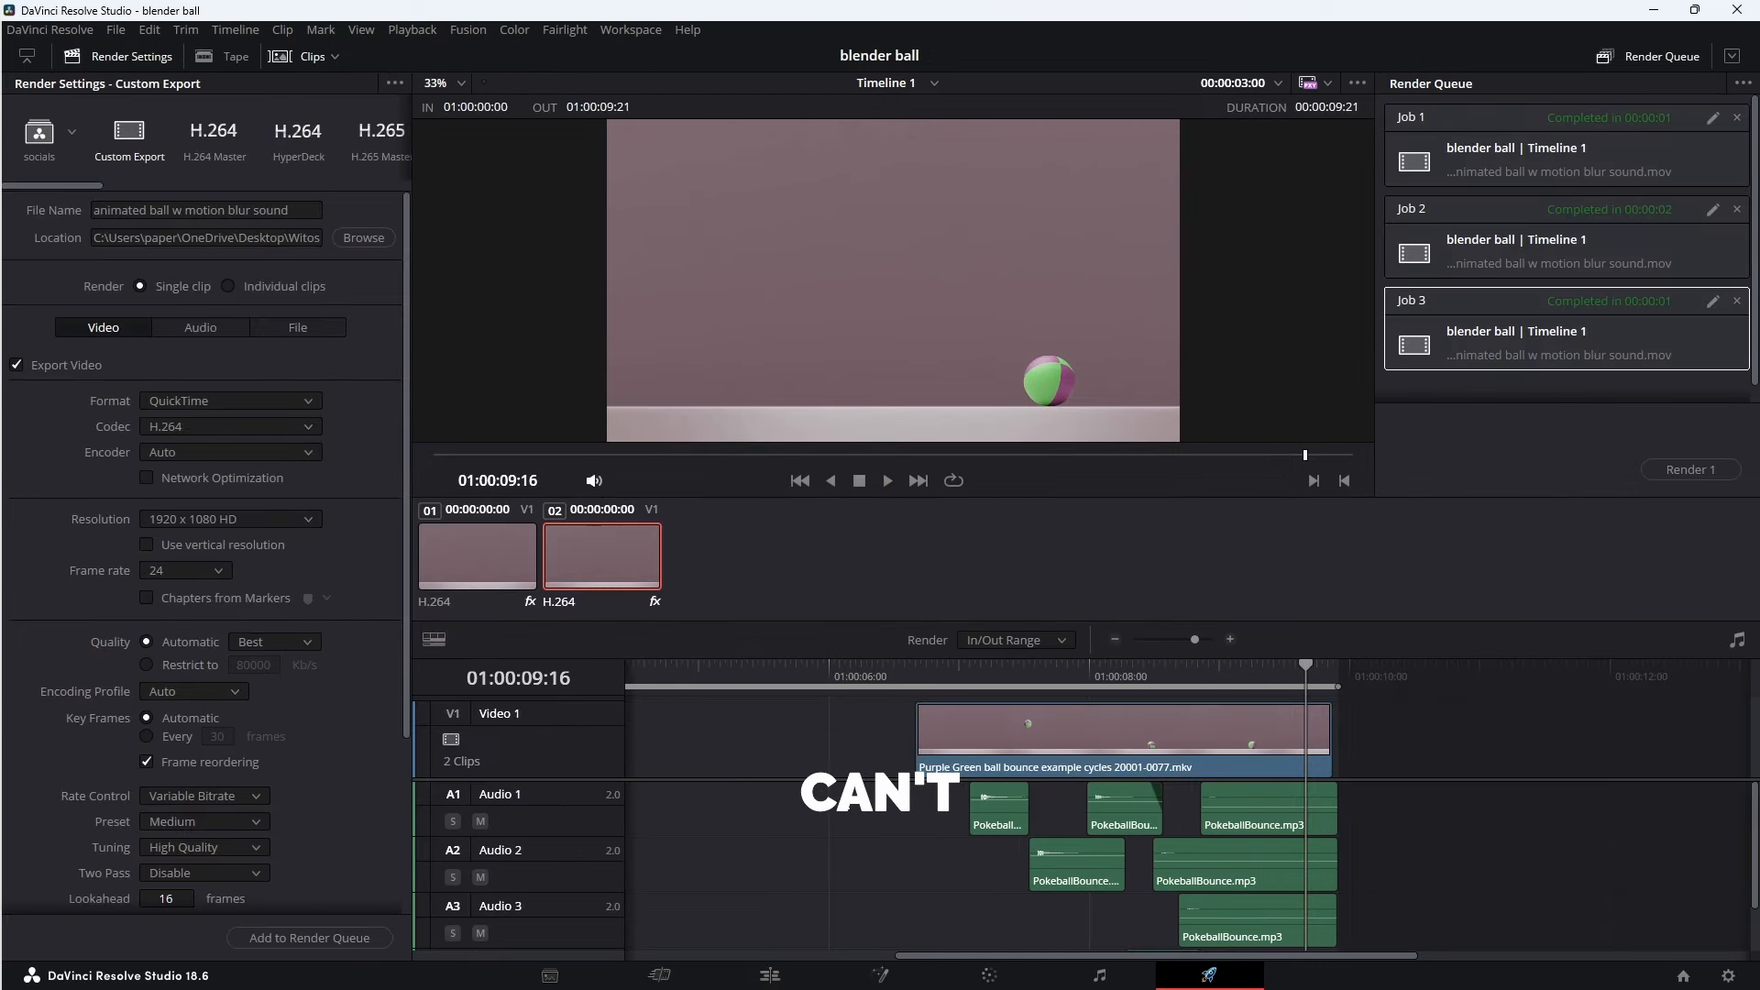
scroll(1192, 912, "down", 3, "alt")
scroll(1319, 739, "up", 1, "ctrl")
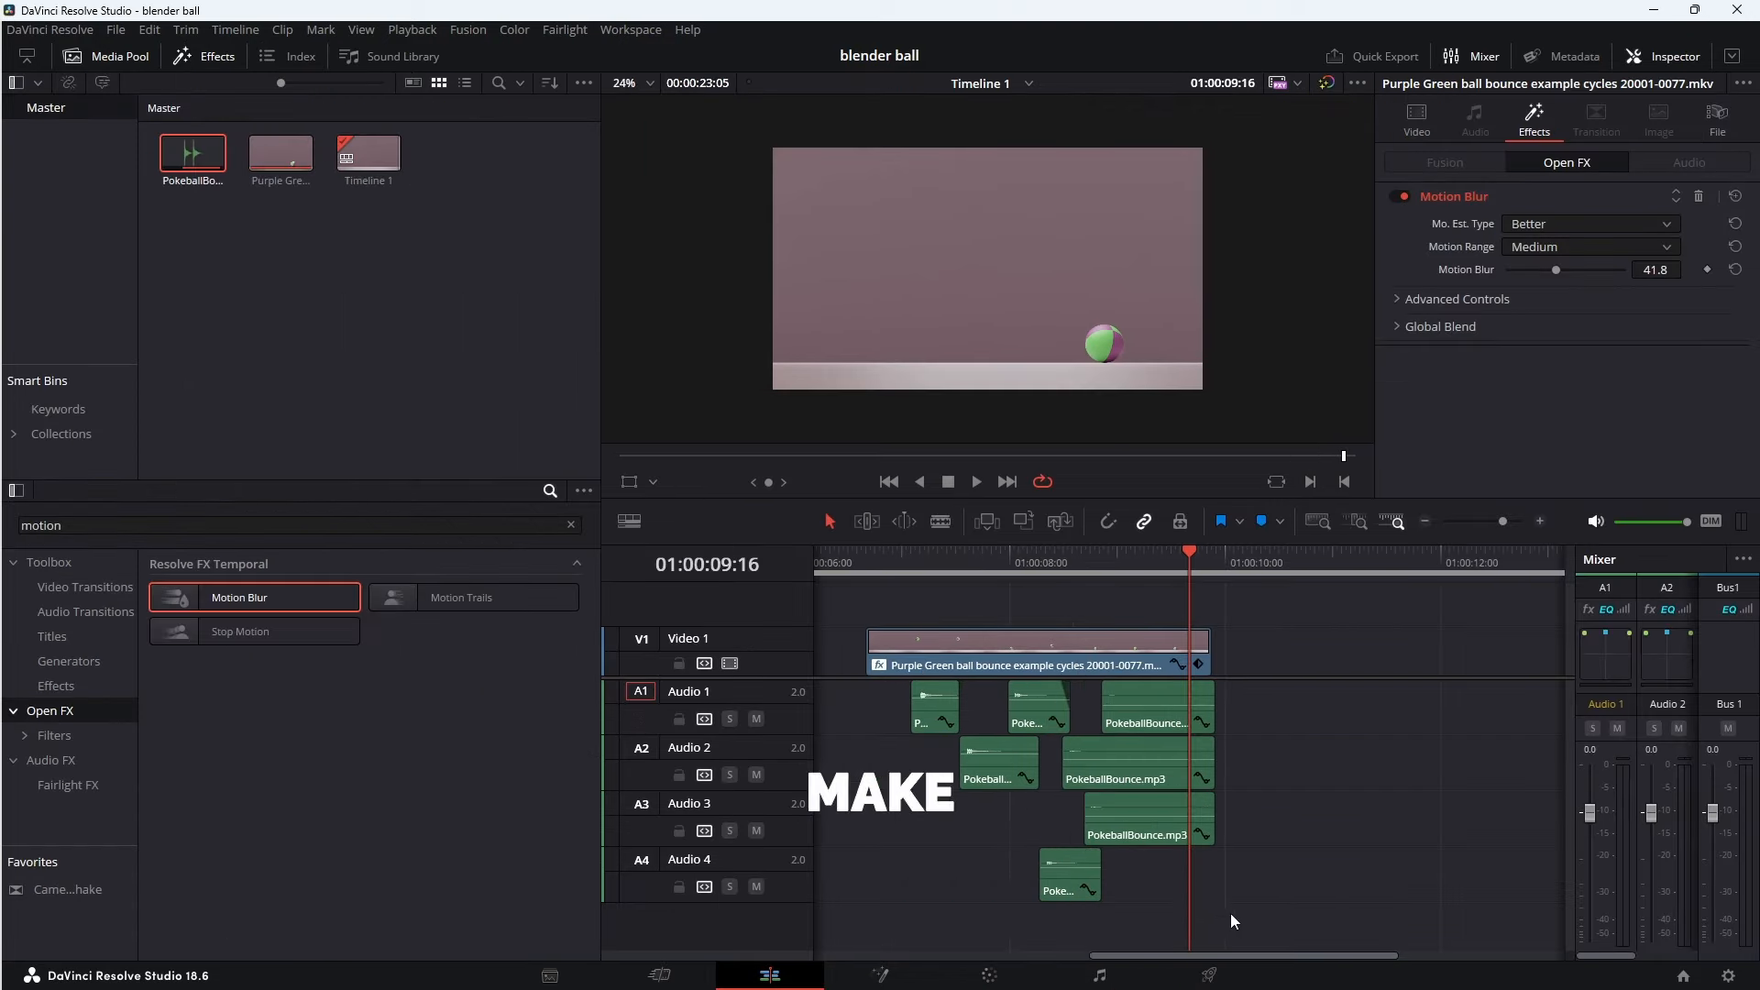
- Select all video and audio clips, undo their deletion and shift the whole group to the start of the timeline
left_click_drag(1230, 917, 868, 619)
key("Delete")
key("ctrl+z")
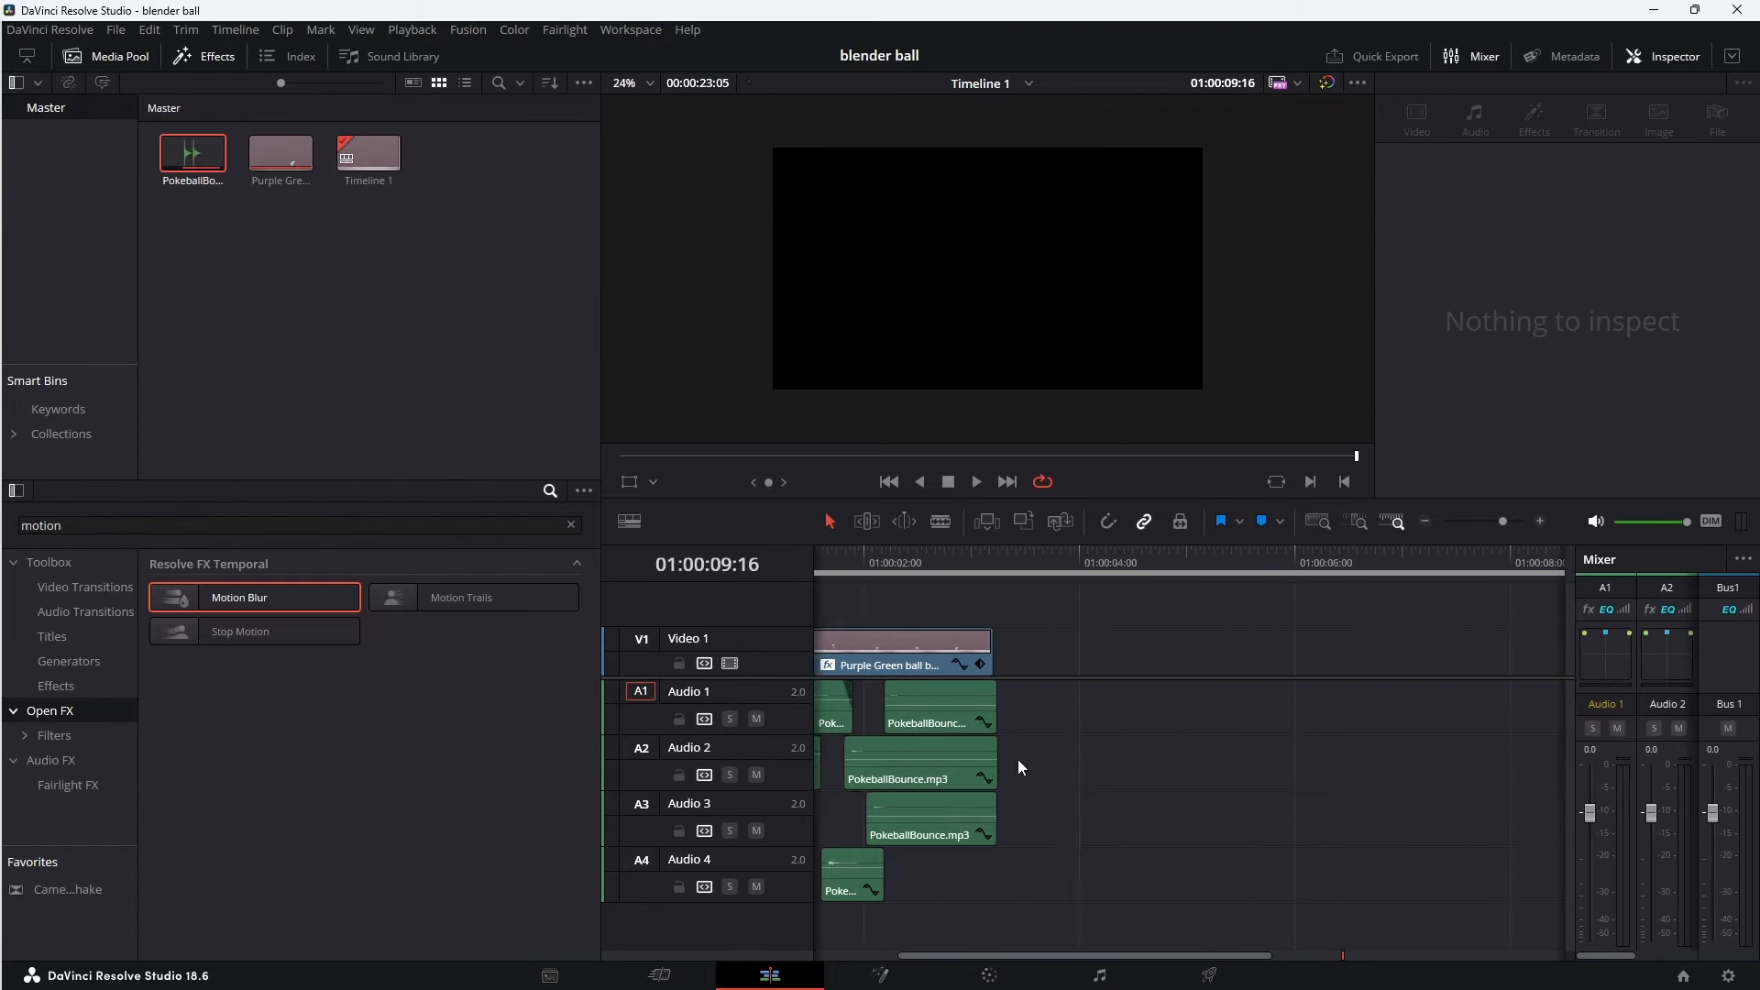
- Set the playhead to the end of the clips at 01:00:03:06 and shorten the timeline range to 00:00:03:10
left_click(1154, 563)
left_click(1109, 662)
left_click(1164, 570)
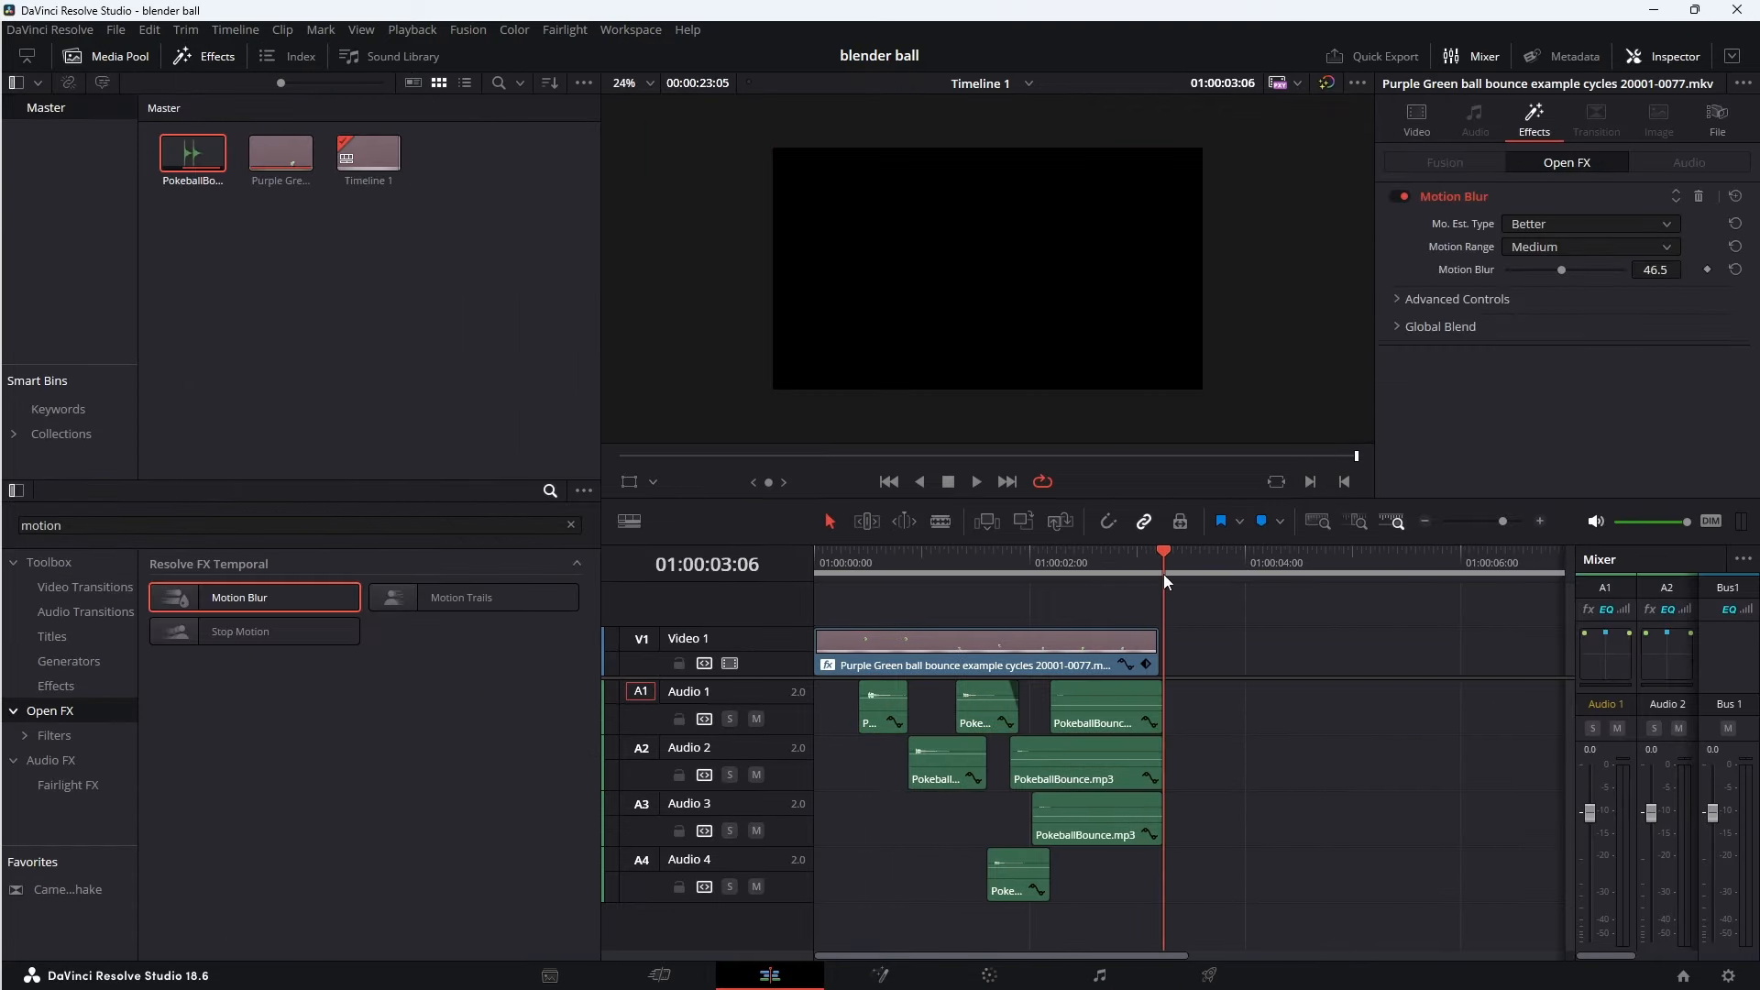
scroll(1238, 766, "down", 3, "alt")
scroll(1252, 717, "down", 2, "alt")
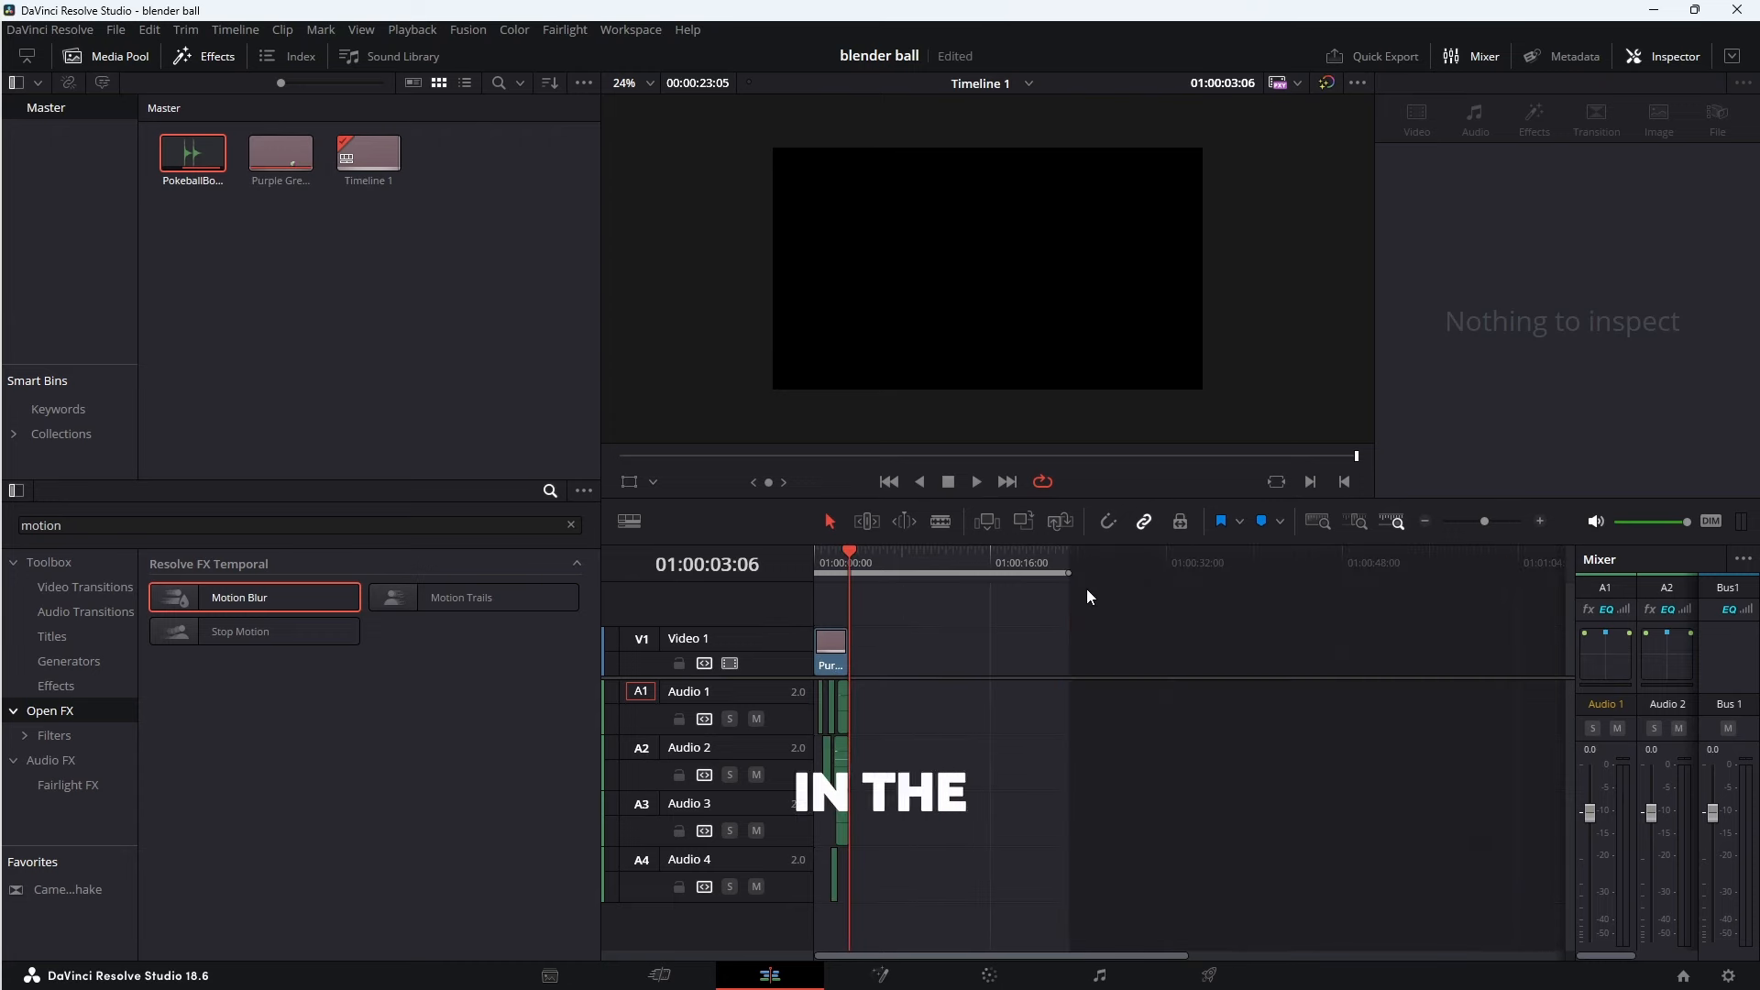
left_click(1061, 563)
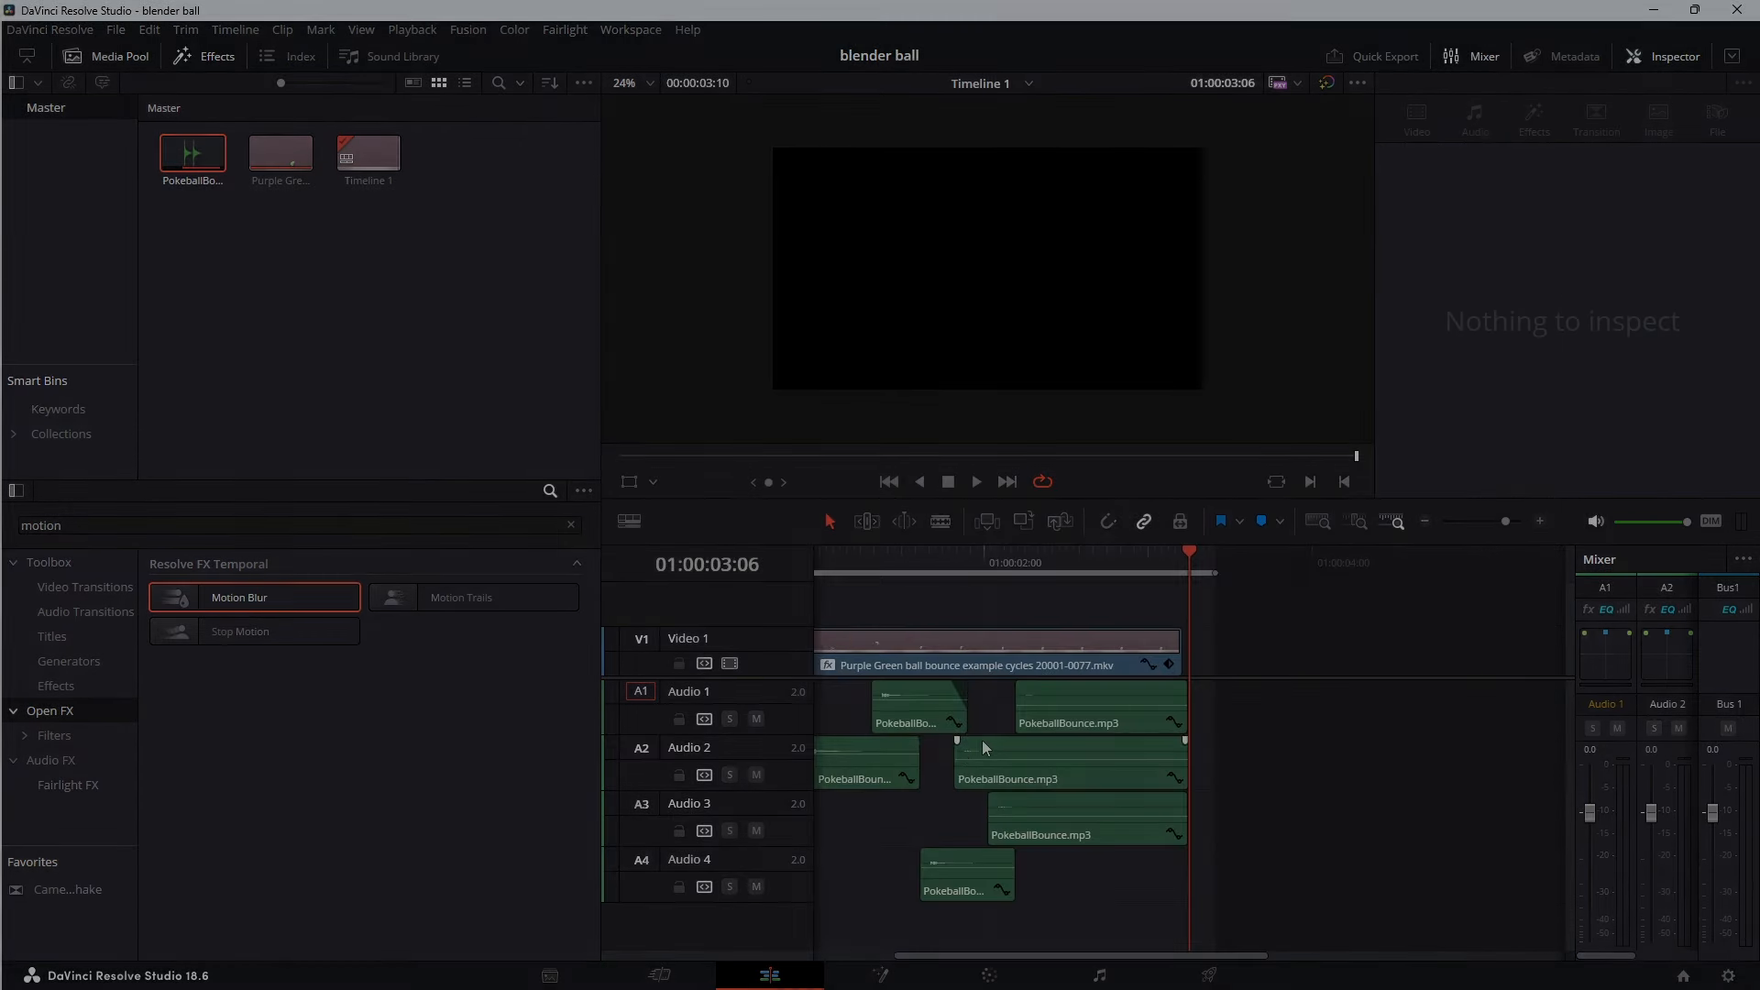